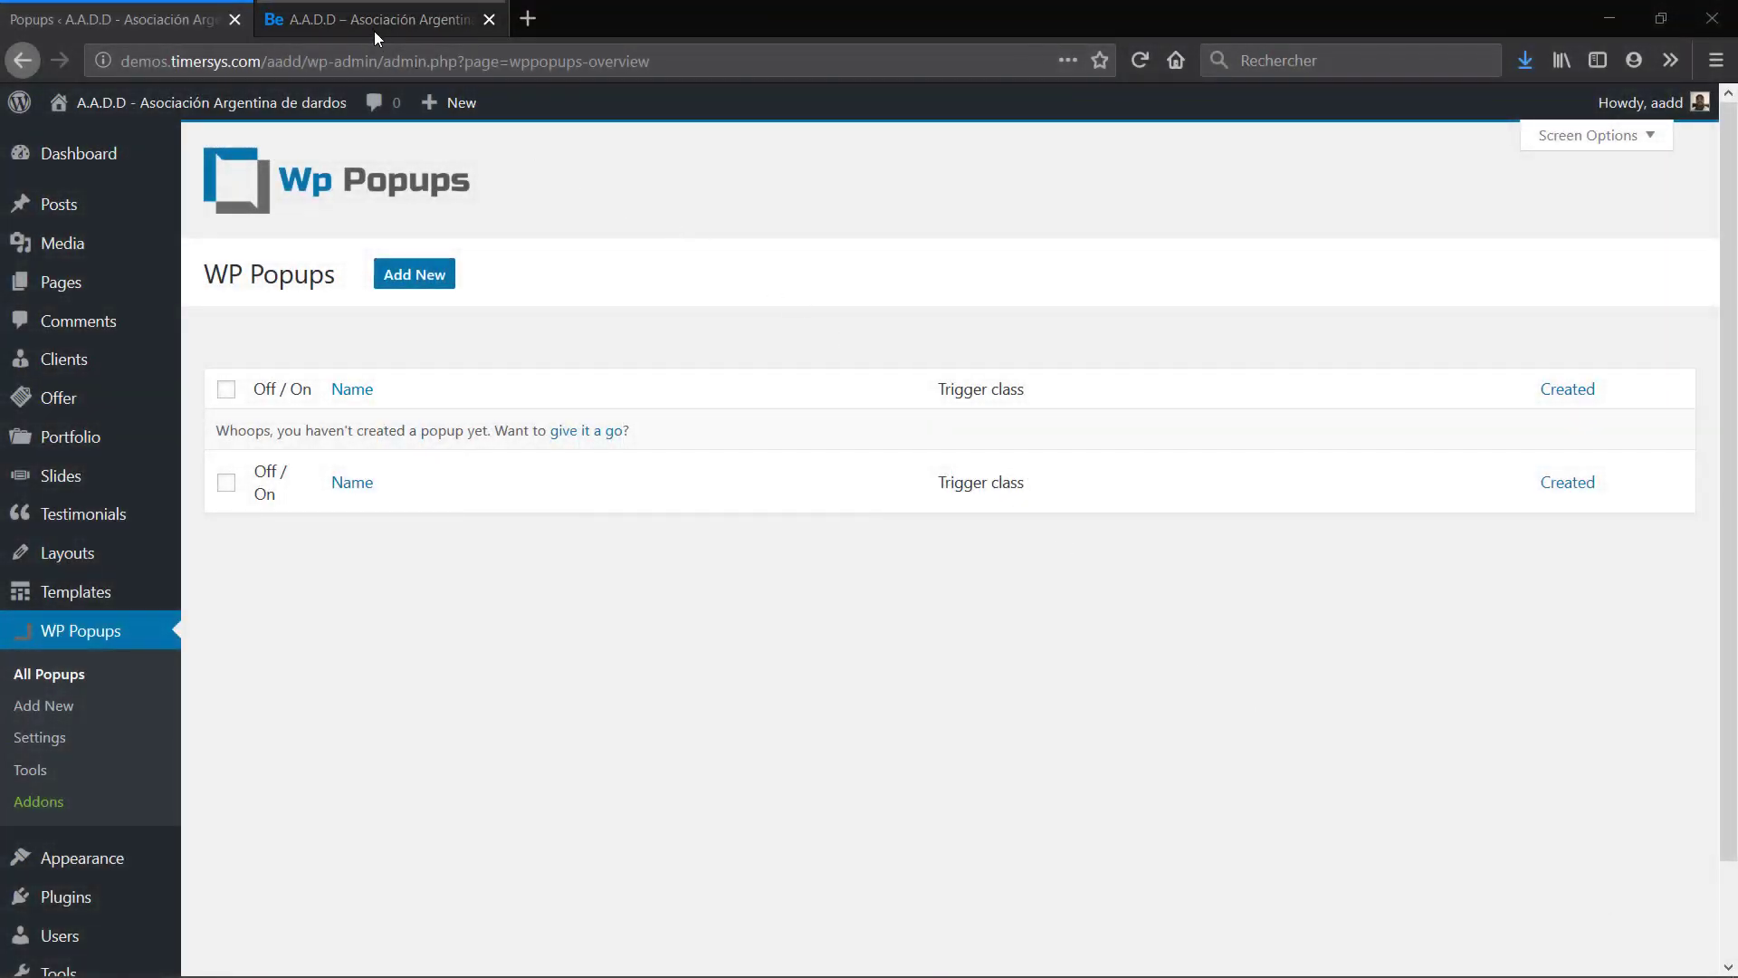
# - Name the new popup 'Sign up to our newsletter !' using the saved autofill suggestion
pyautogui.click(374, 32)
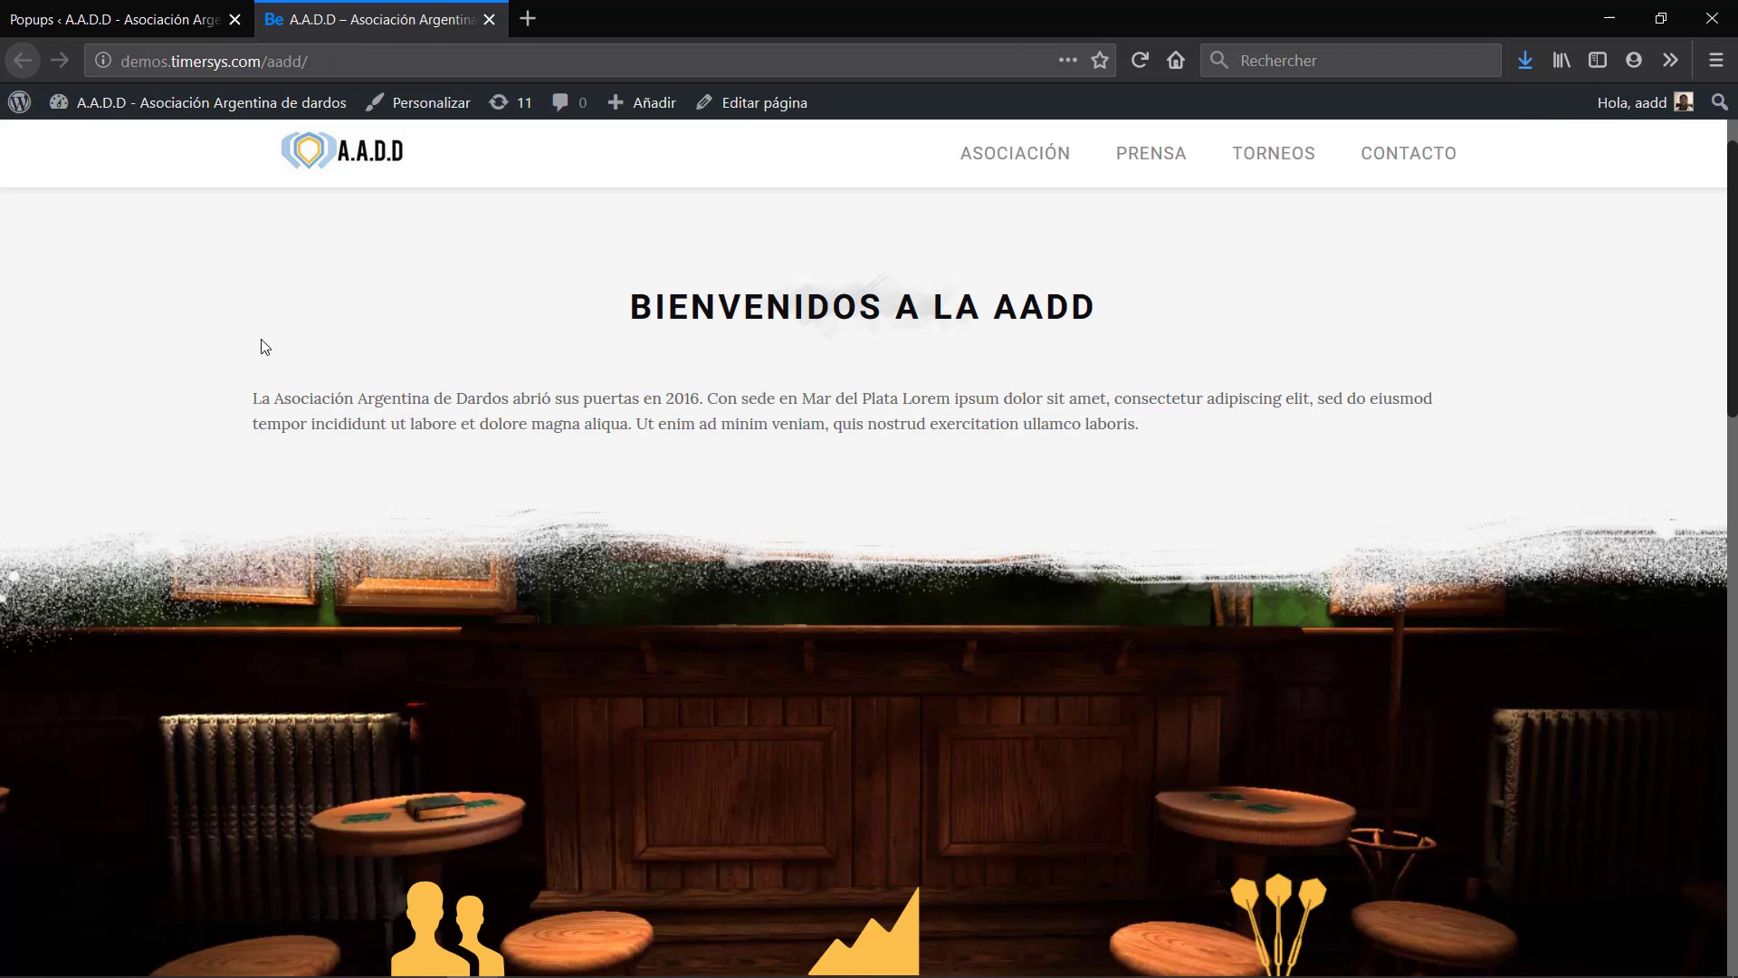
pyautogui.click(145, 20)
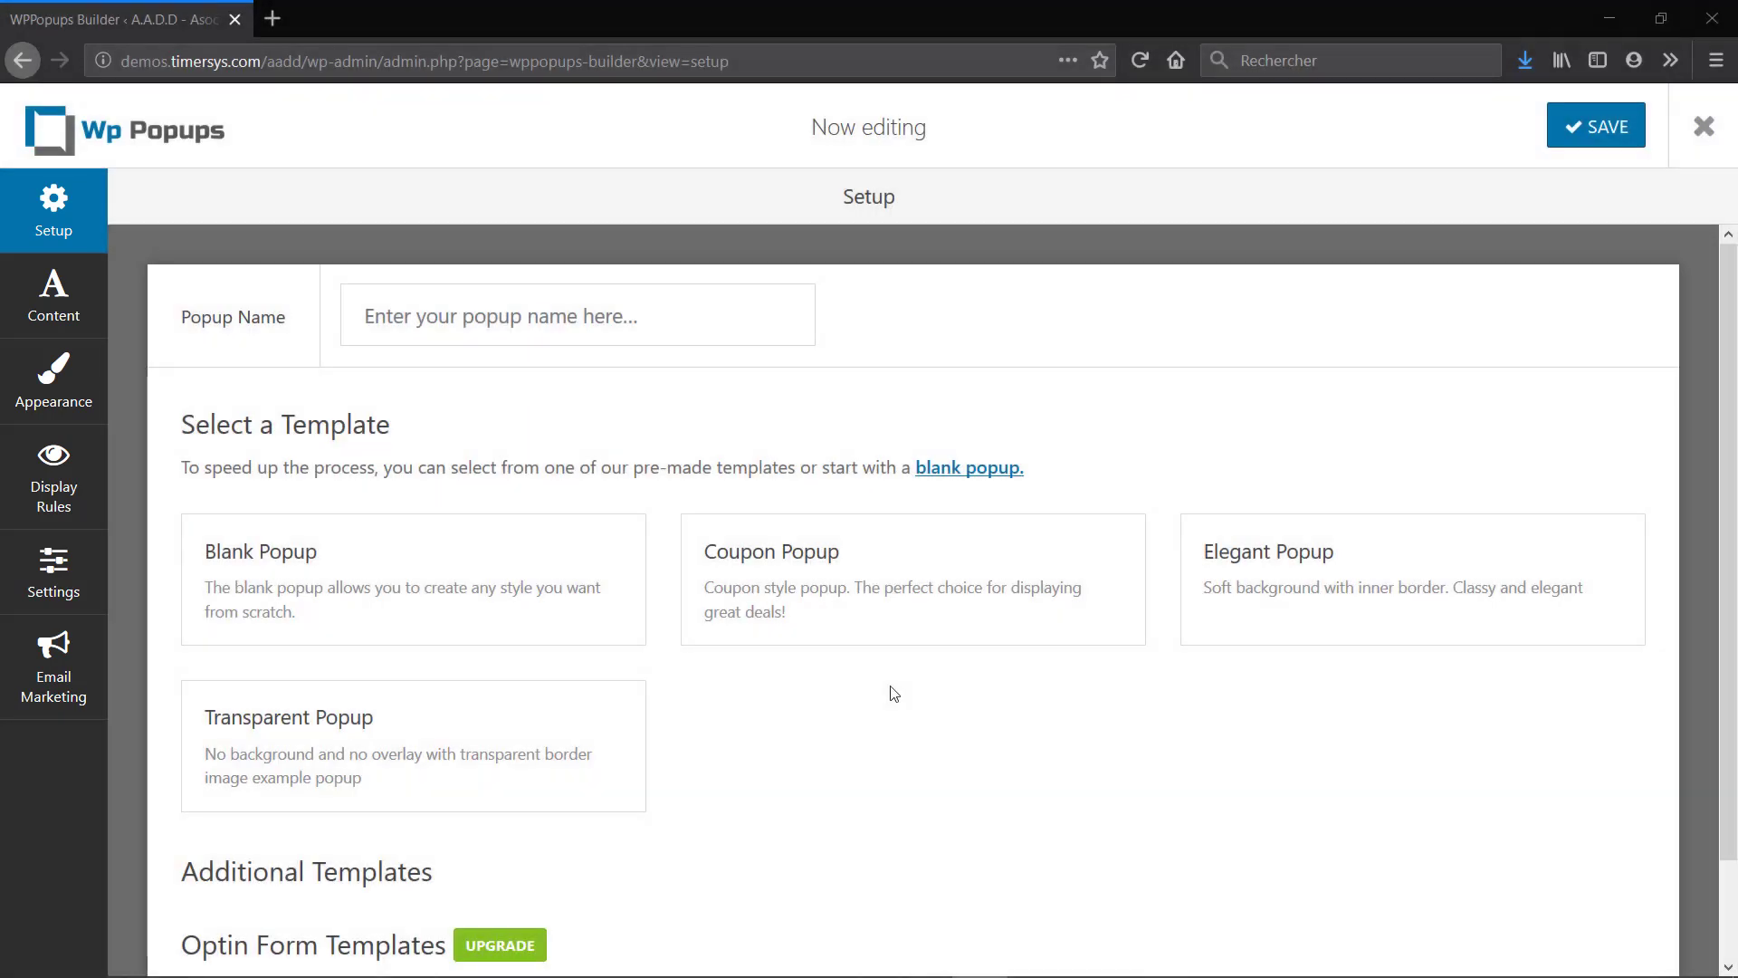
pyautogui.click(553, 311)
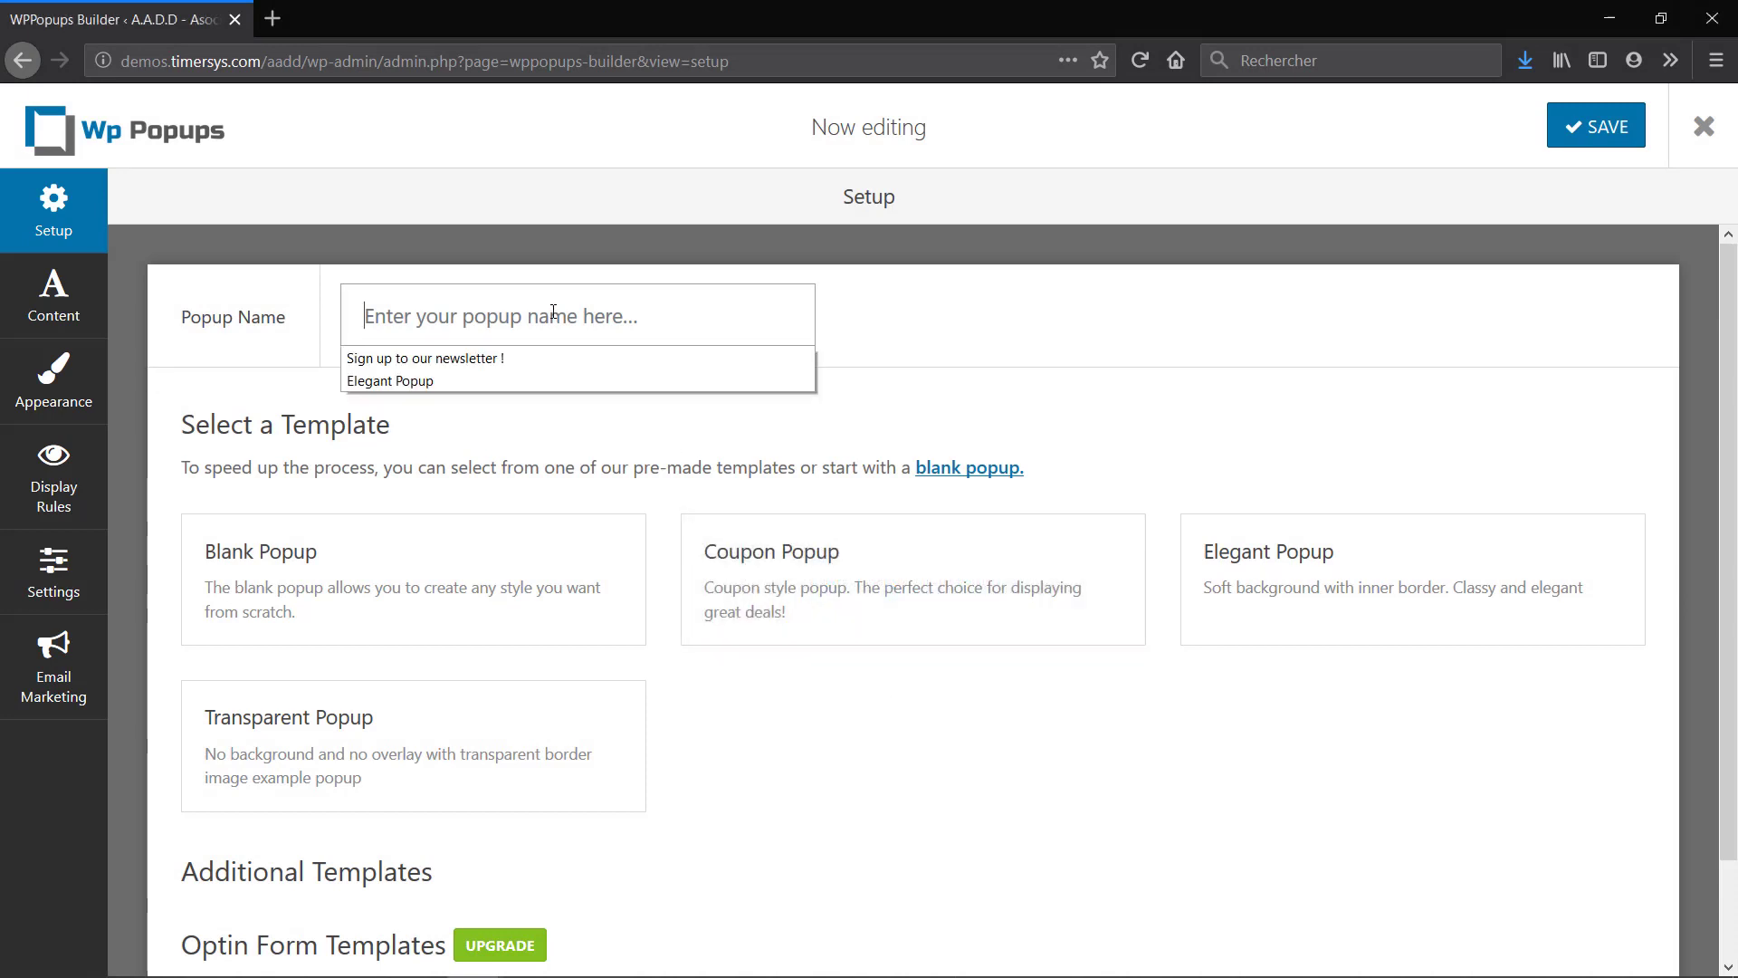
pyautogui.press('Down')
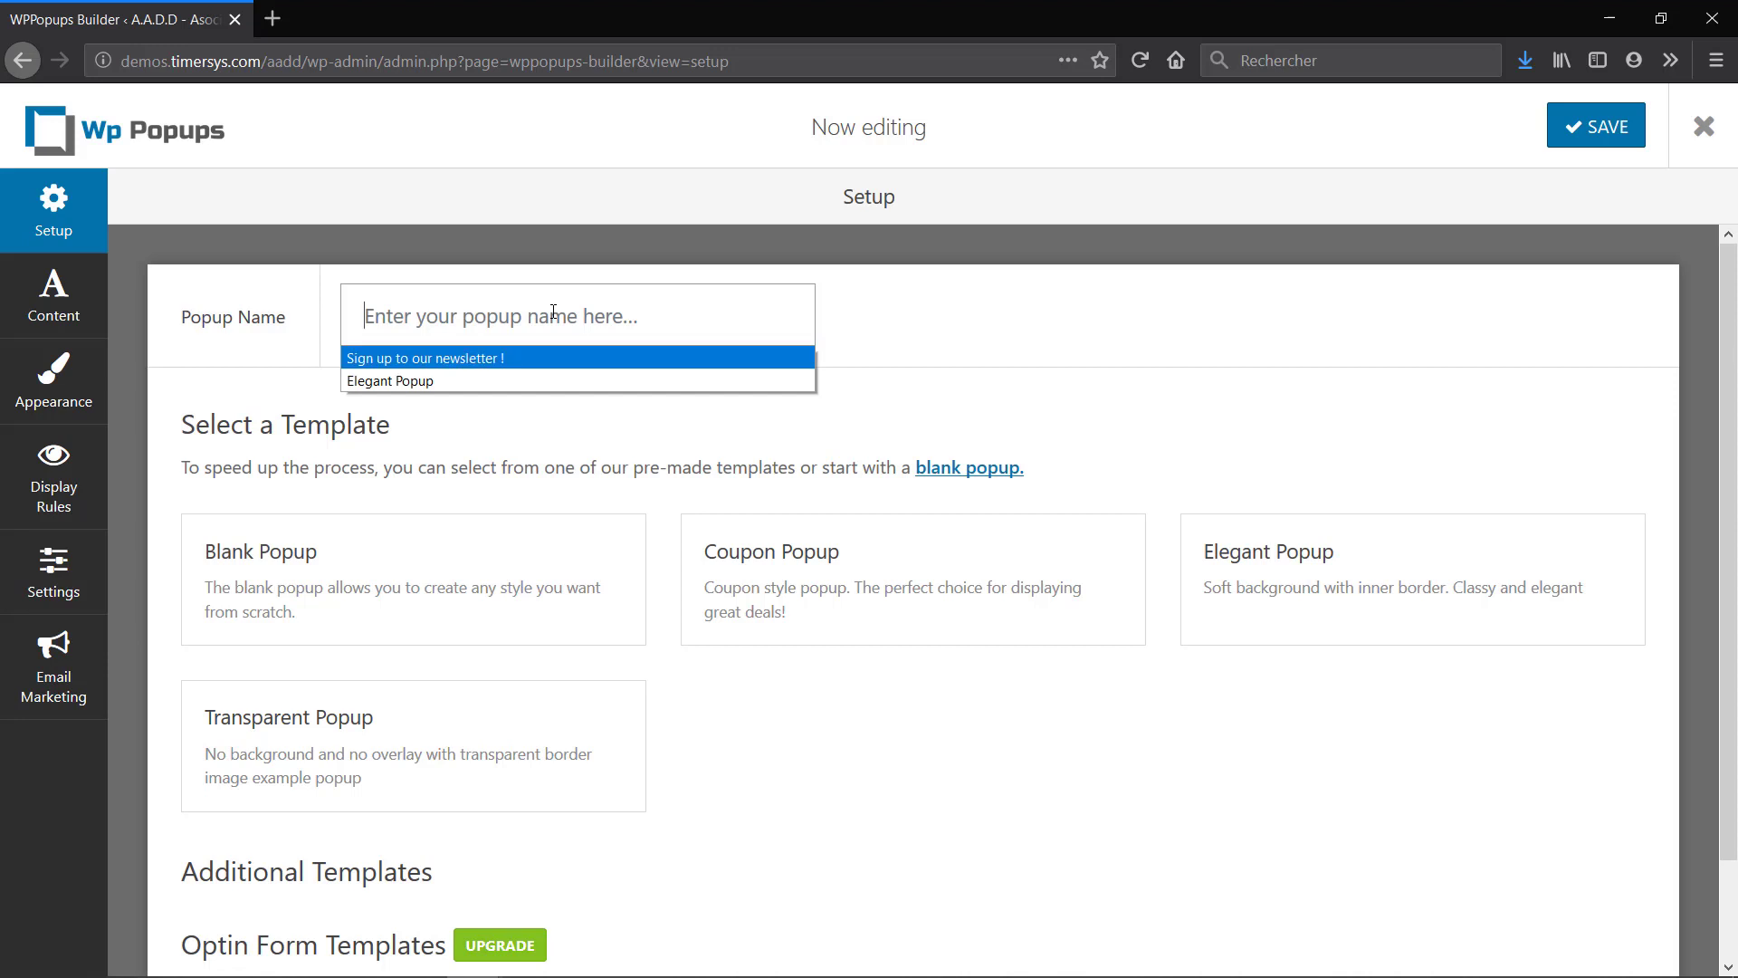
pyautogui.press('Return')
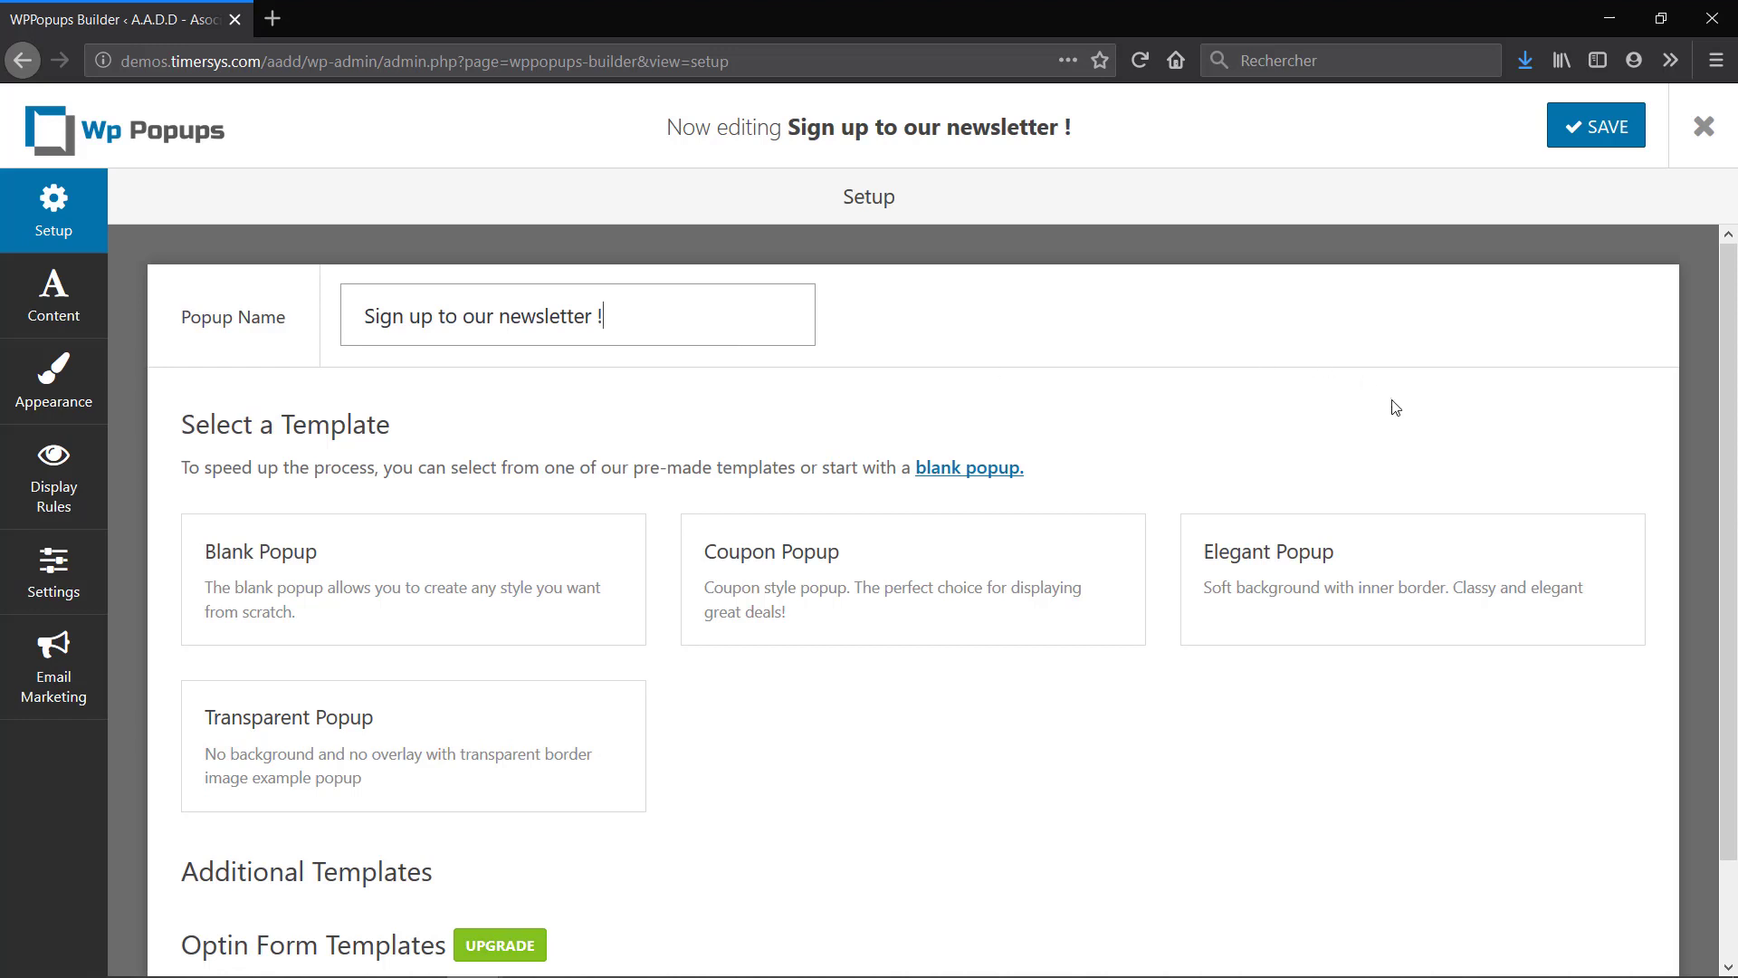
pyautogui.moveTo(1347, 586)
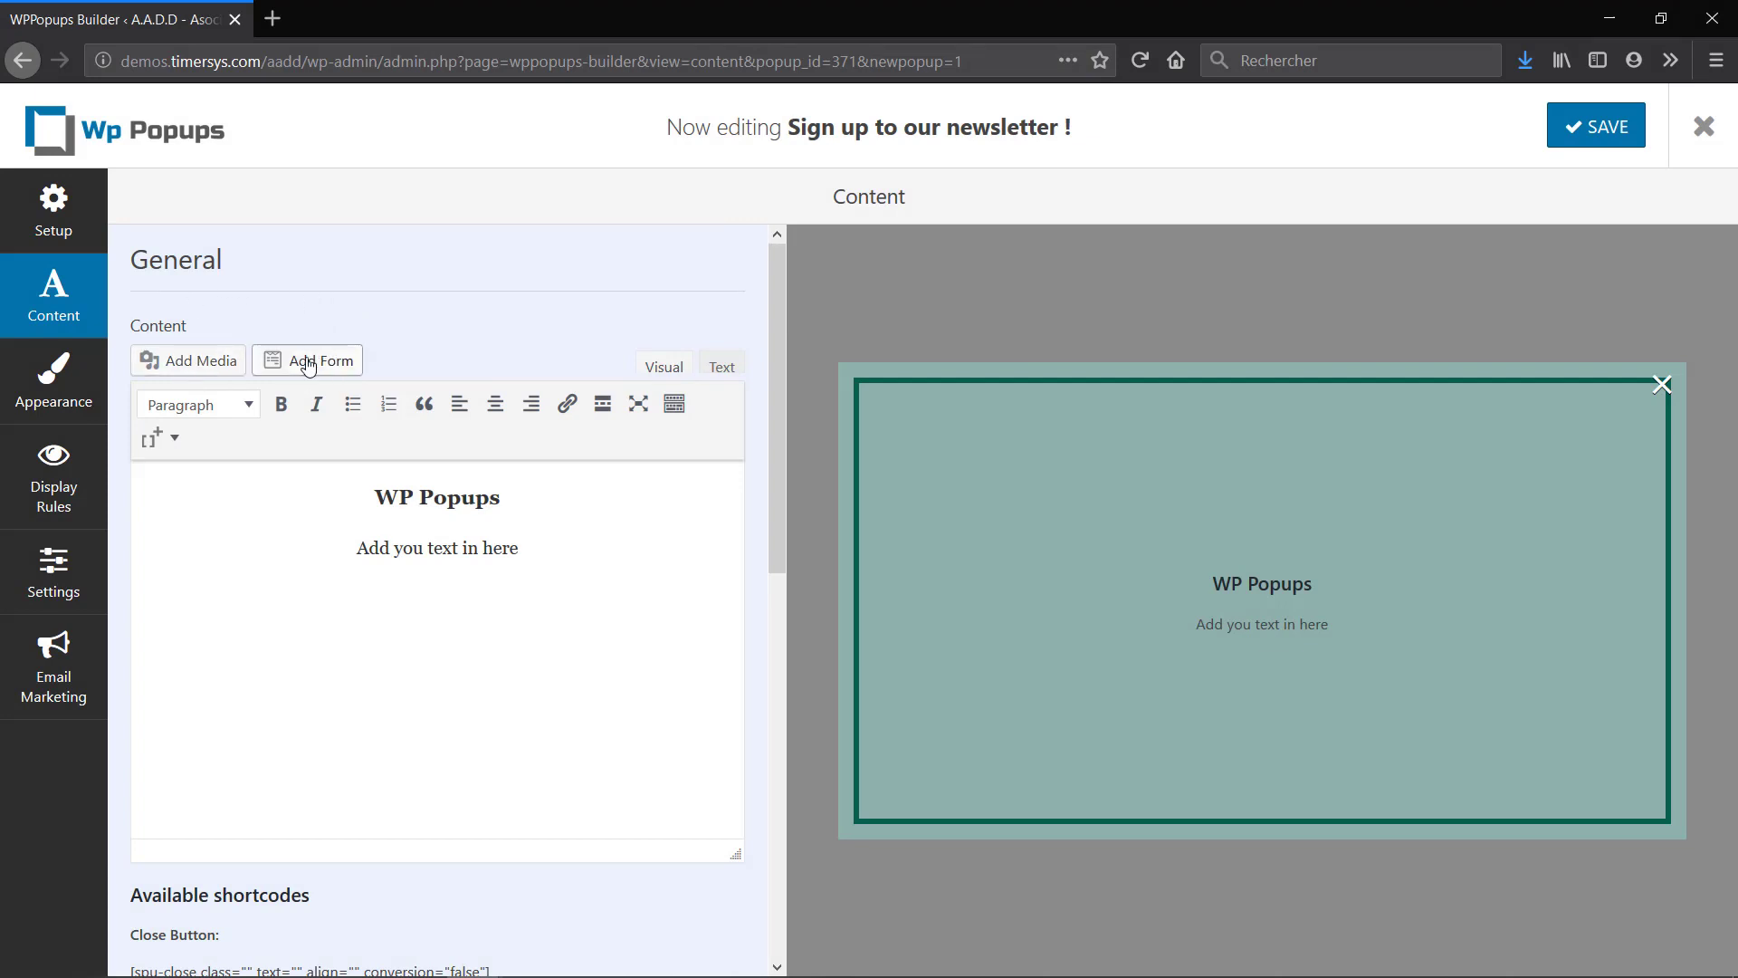
# - Replace the placeholder heading and body with 'Sign up to our newsletter !' and 'Don't miss out and sign up now'
pyautogui.scroll(-7, 534, 569)
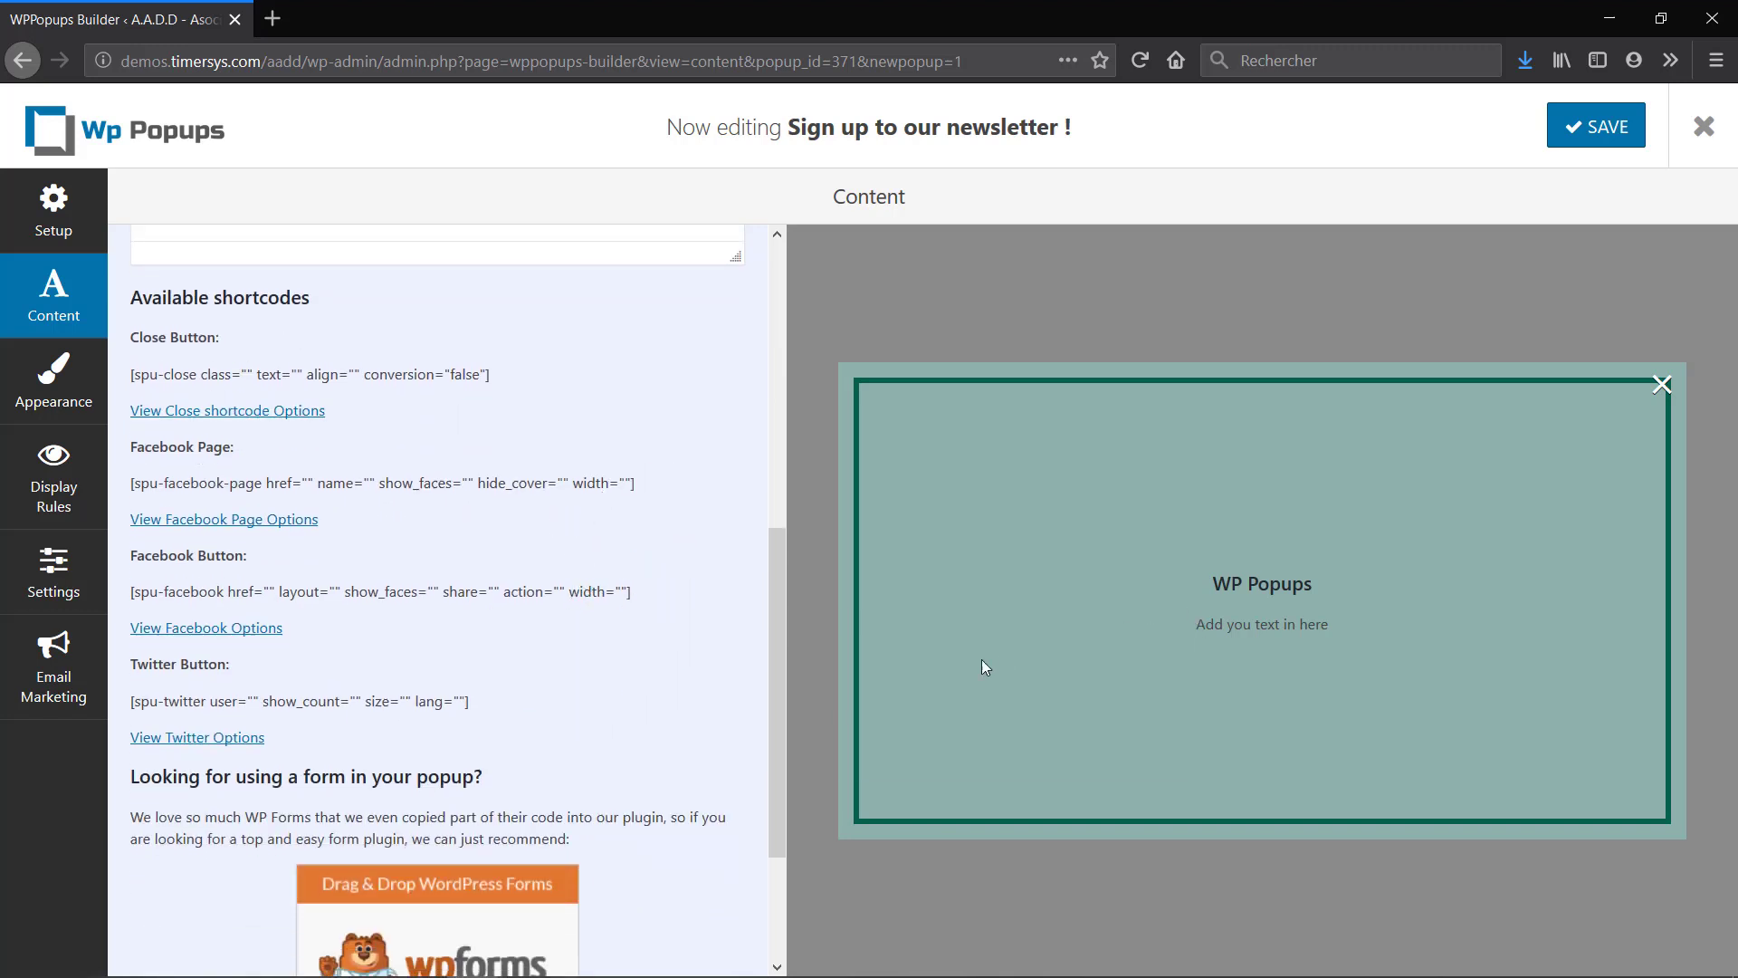
pyautogui.moveTo(779, 627); pyautogui.dragTo(781, 342)
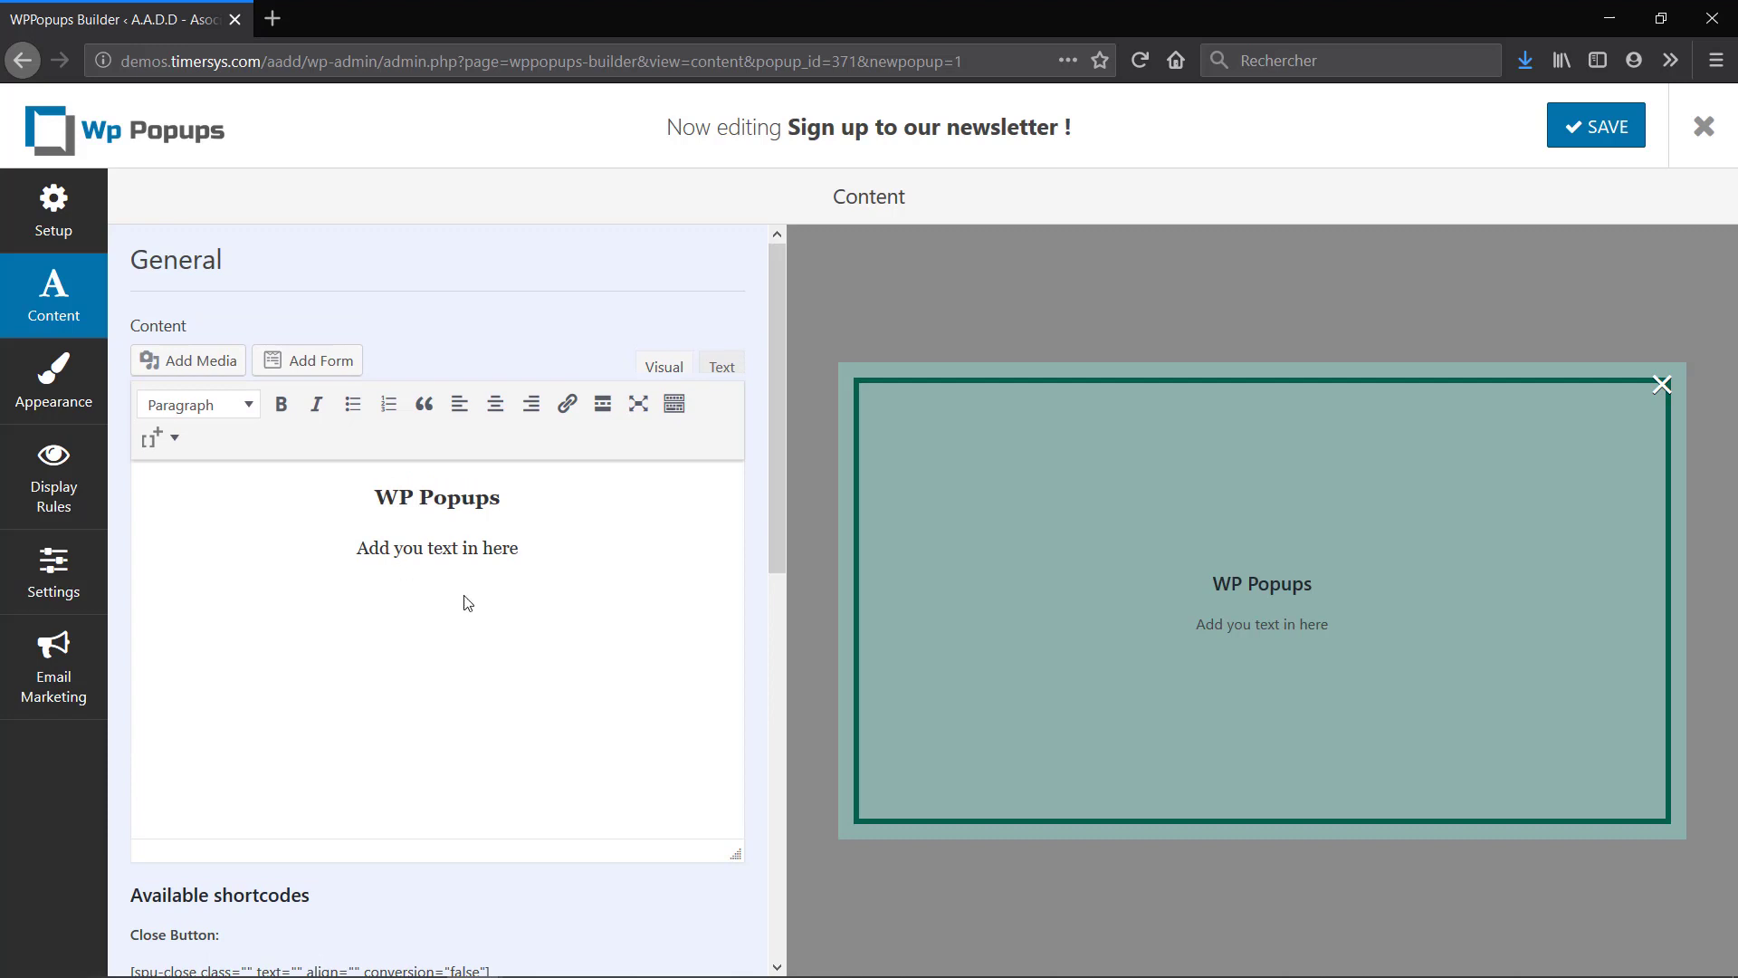
pyautogui.click(514, 569)
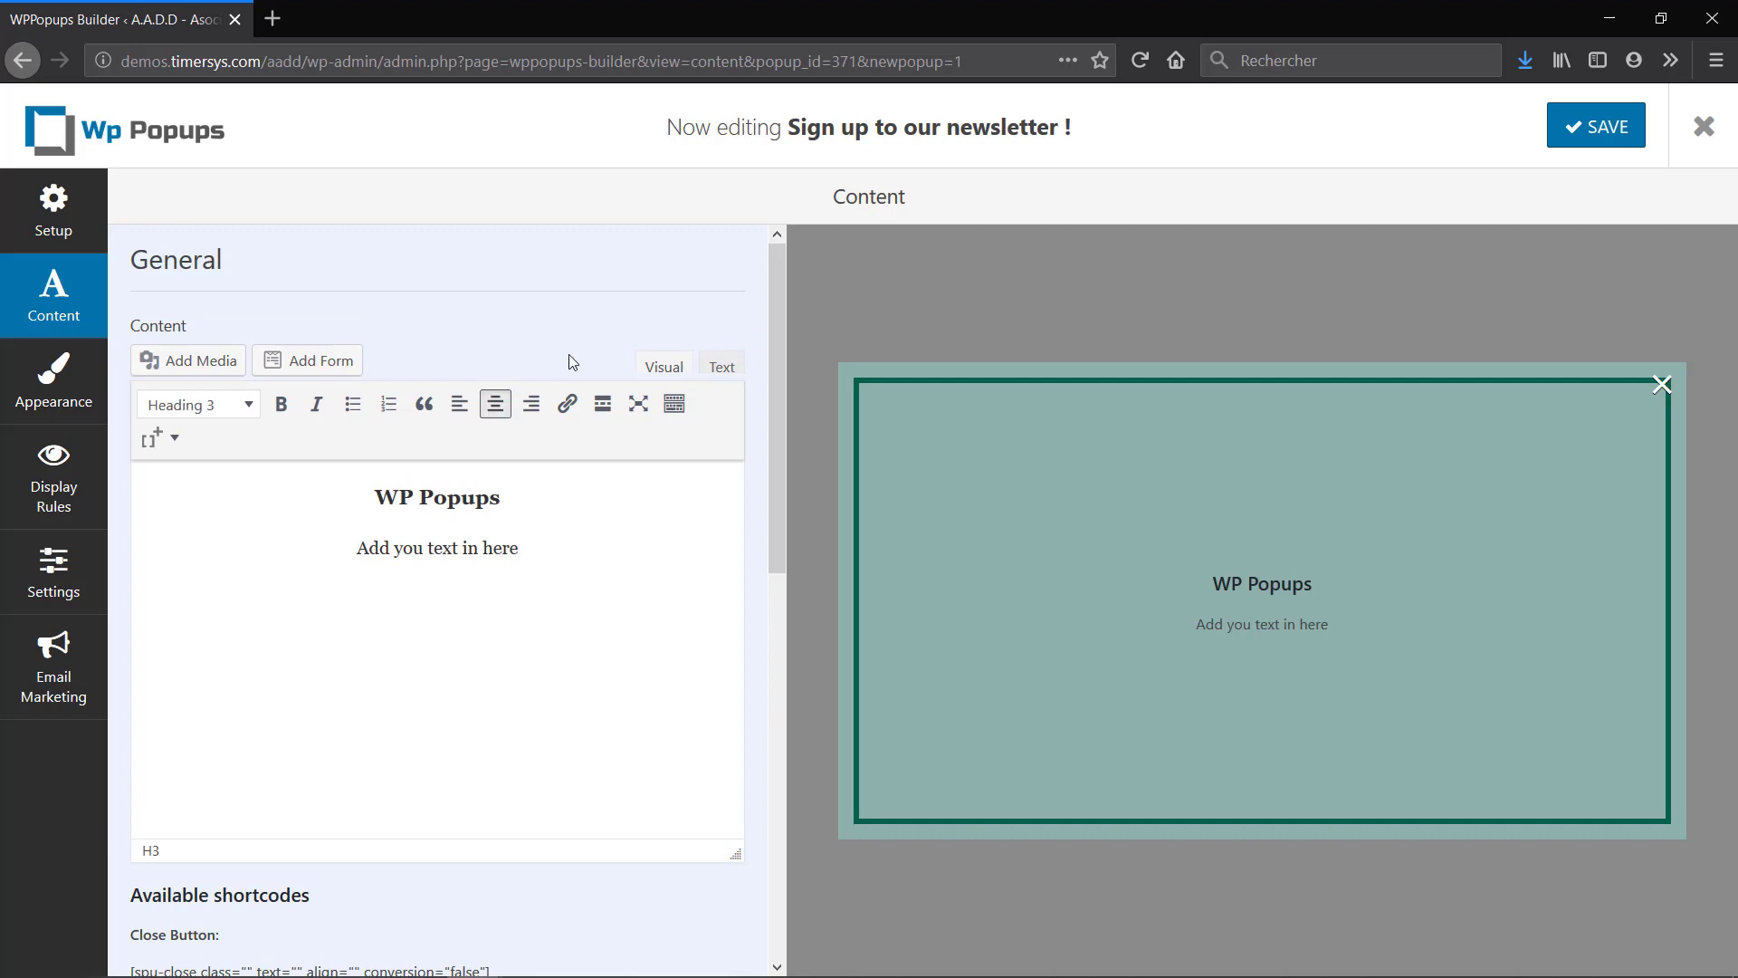
pyautogui.tripleClick(538, 499)
pyautogui.write('Sign up to our newsletter !')
pyautogui.tripleClick(334, 547)
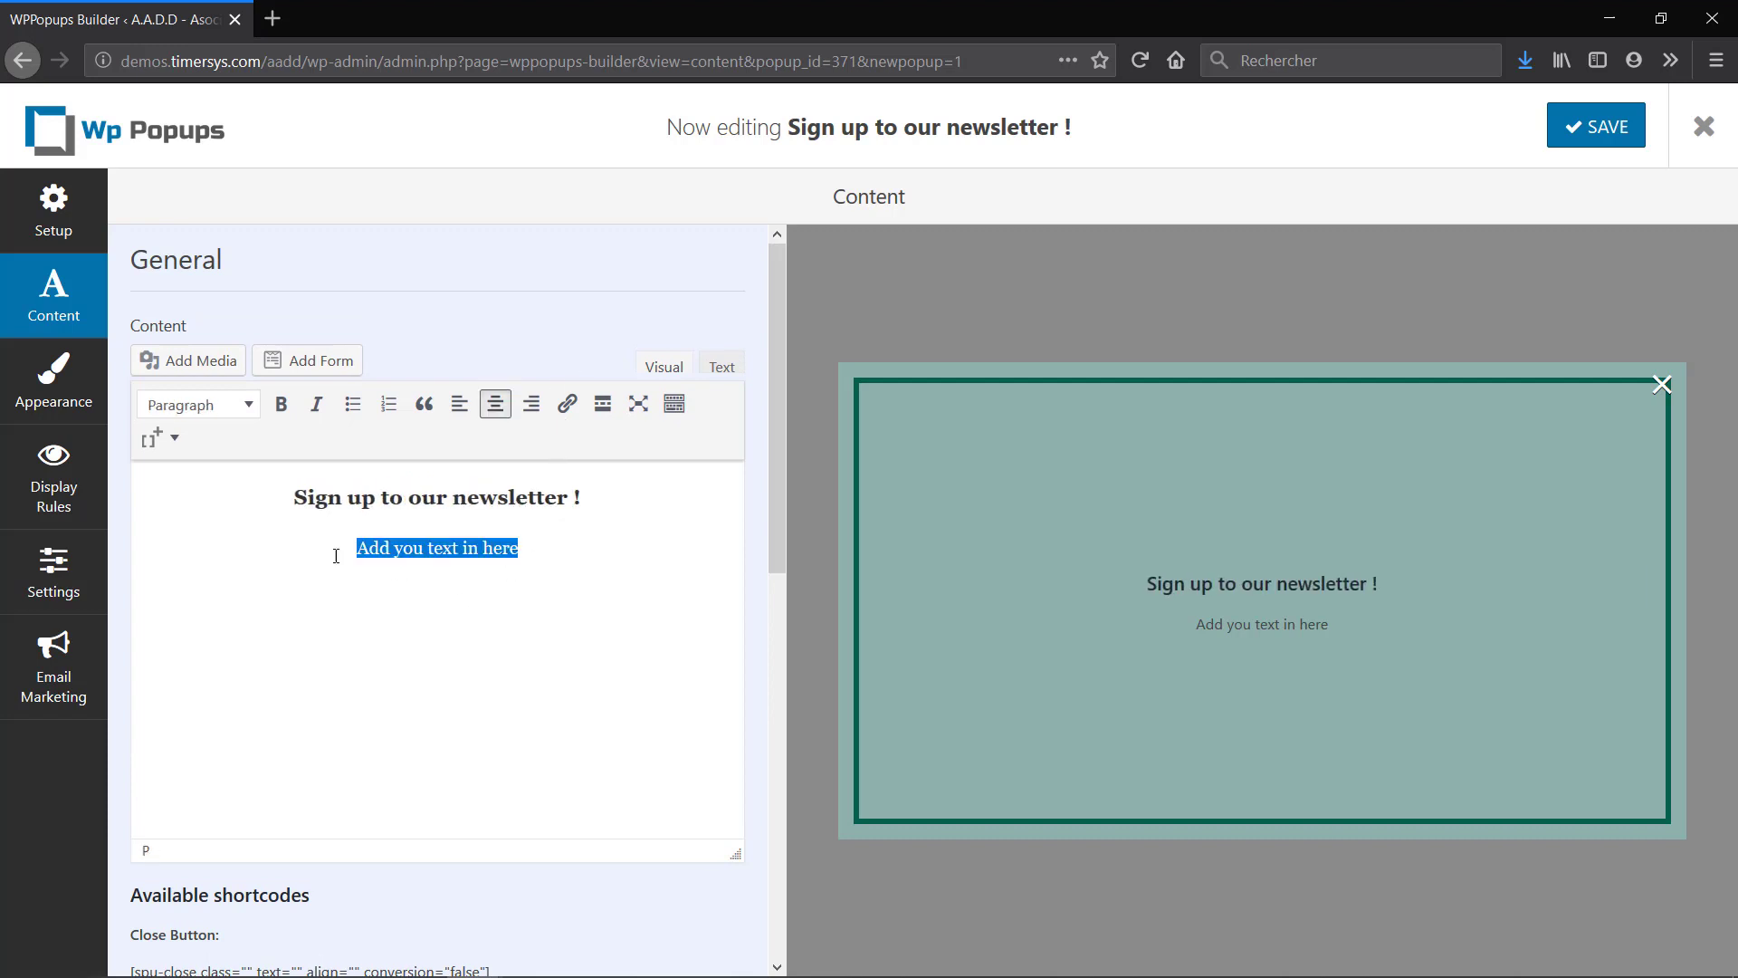
pyautogui.write("Don't miss out and sign up now")
# - Format the 'Don't miss out and sign up now' line as Heading 5, leaving the heading unchanged
pyautogui.moveTo(581, 497); pyautogui.dragTo(232, 444)
pyautogui.click(199, 405)
pyautogui.click(596, 555)
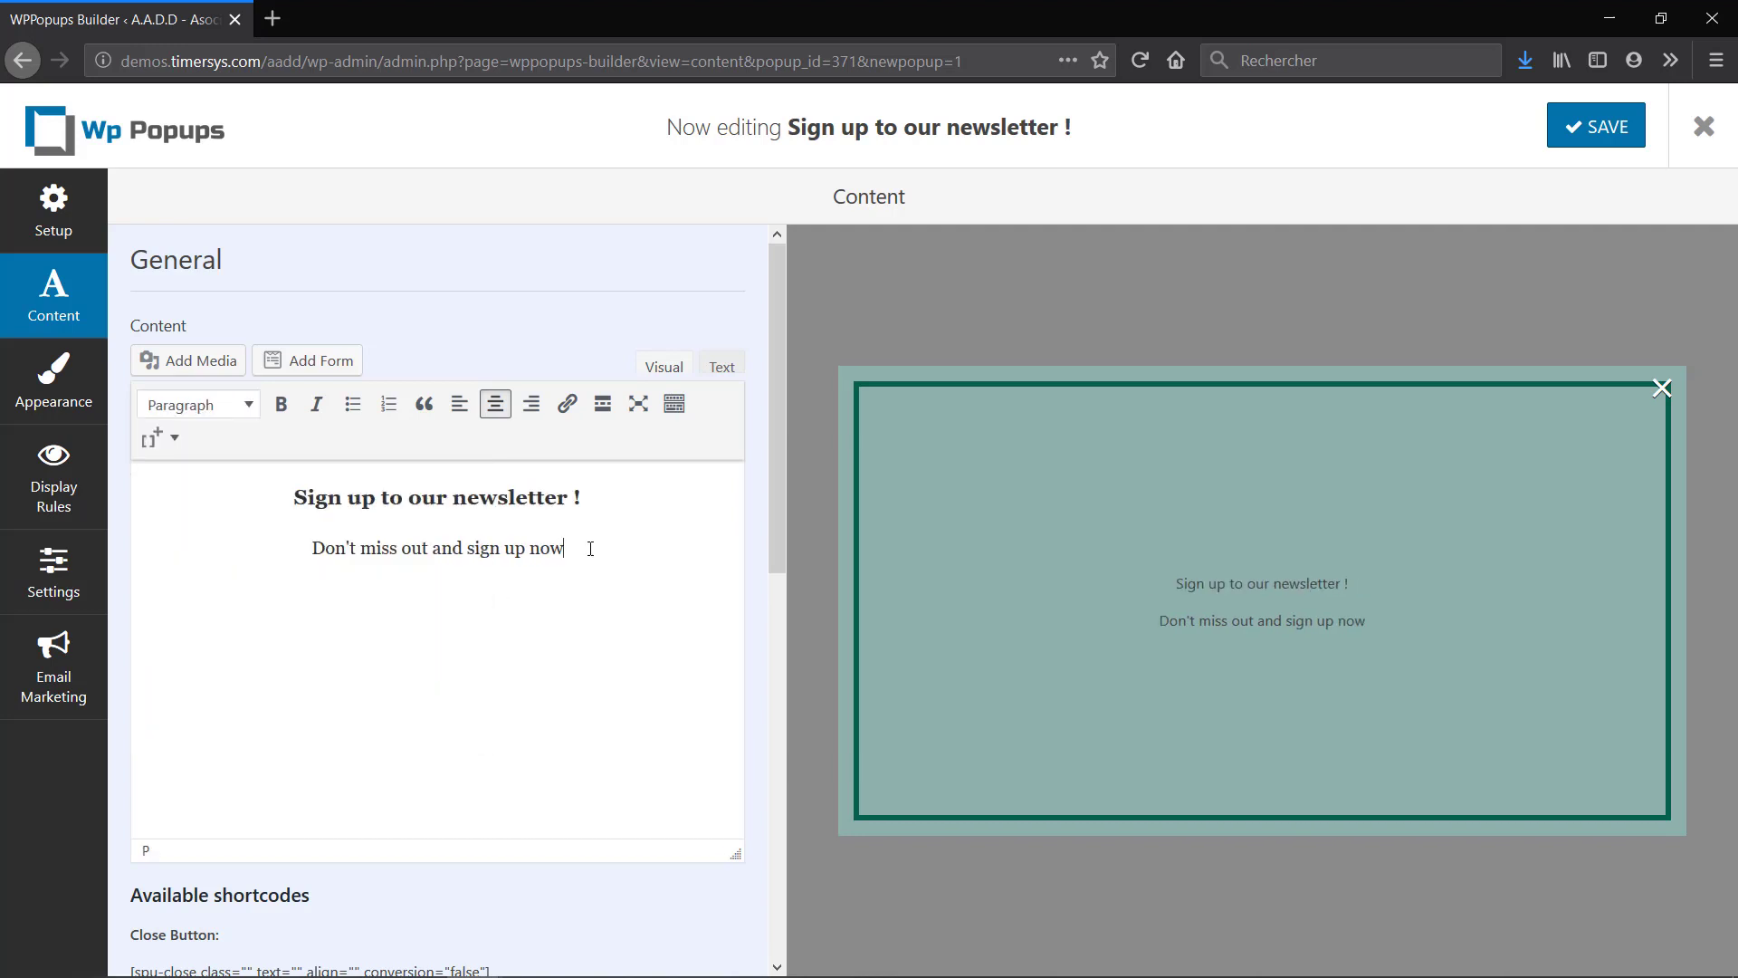
pyautogui.moveTo(589, 547); pyautogui.dragTo(286, 549)
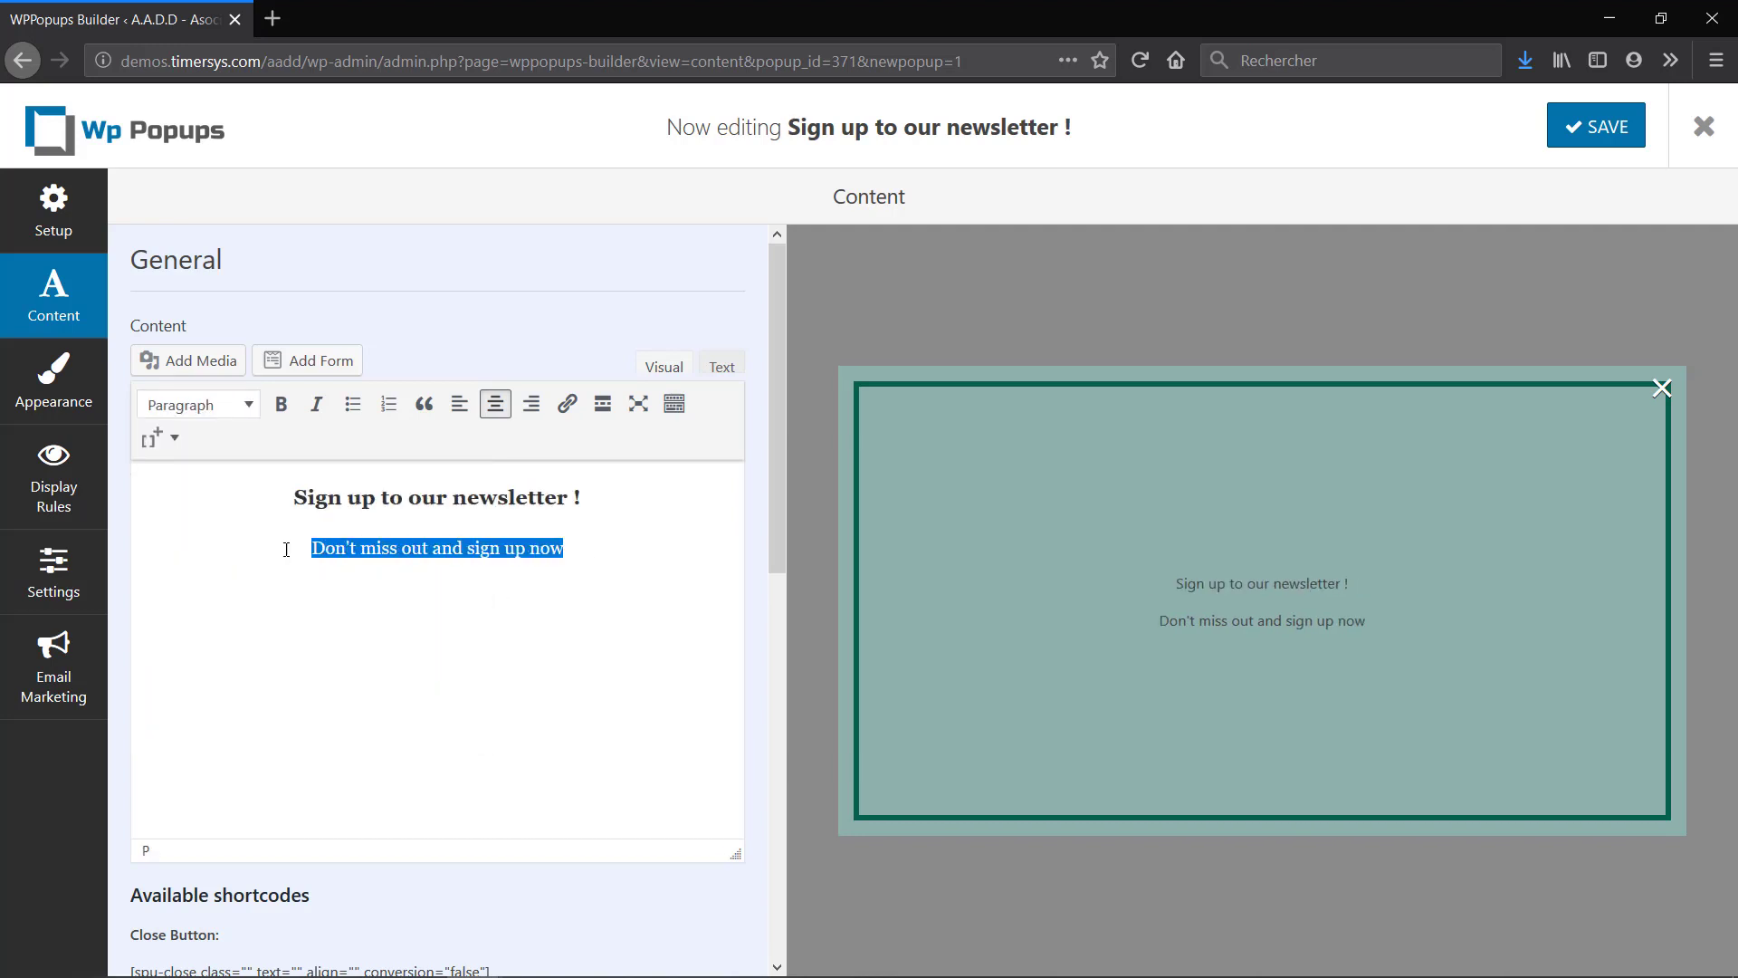
pyautogui.click(237, 404)
pyautogui.click(250, 662)
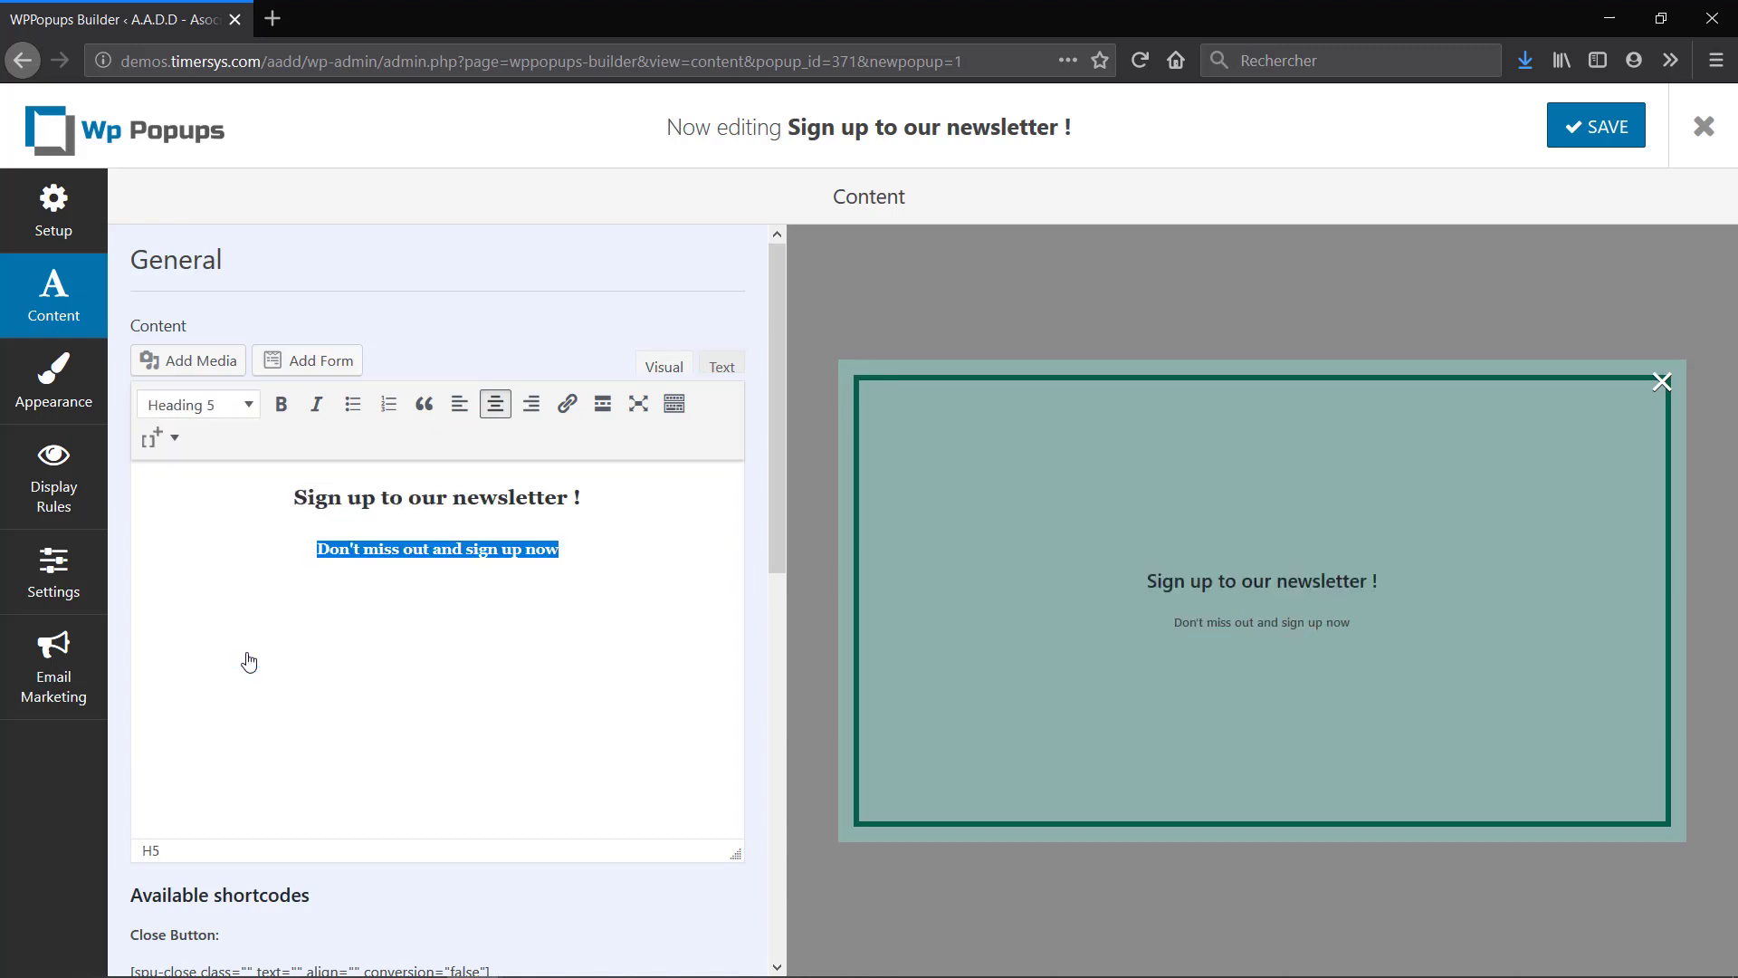
pyautogui.click(483, 599)
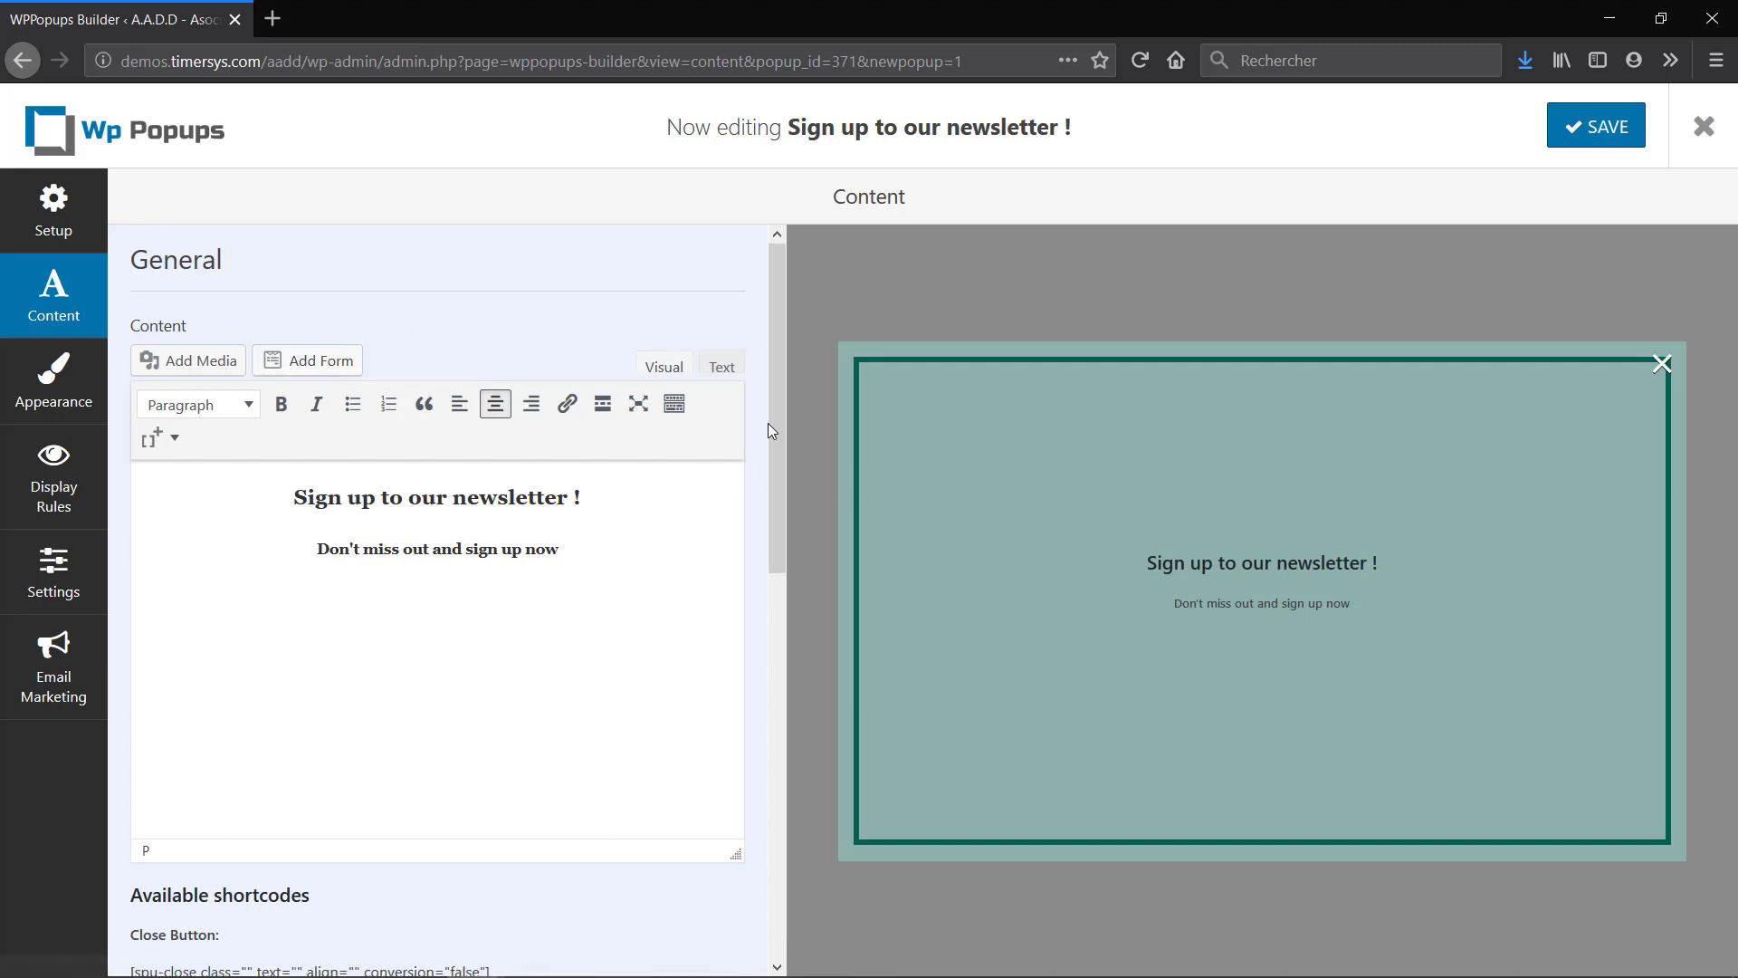
pyautogui.moveTo(770, 422); pyautogui.dragTo(792, 862)
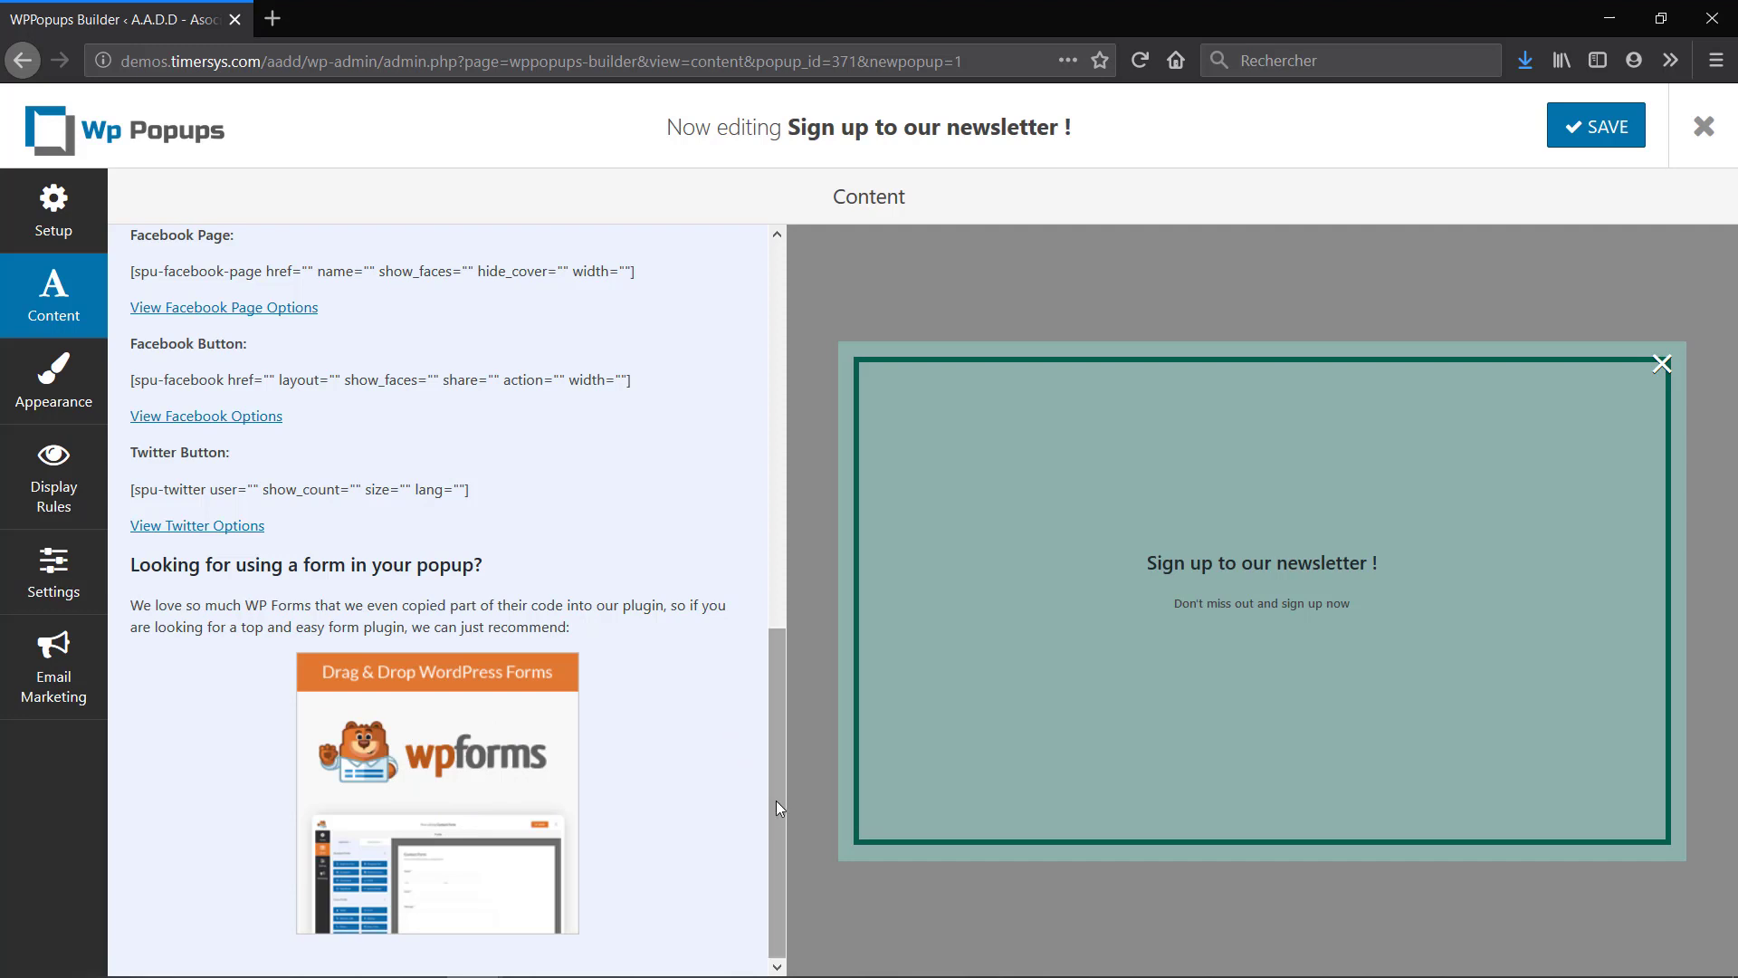
pyautogui.moveTo(780, 785); pyautogui.dragTo(775, 365)
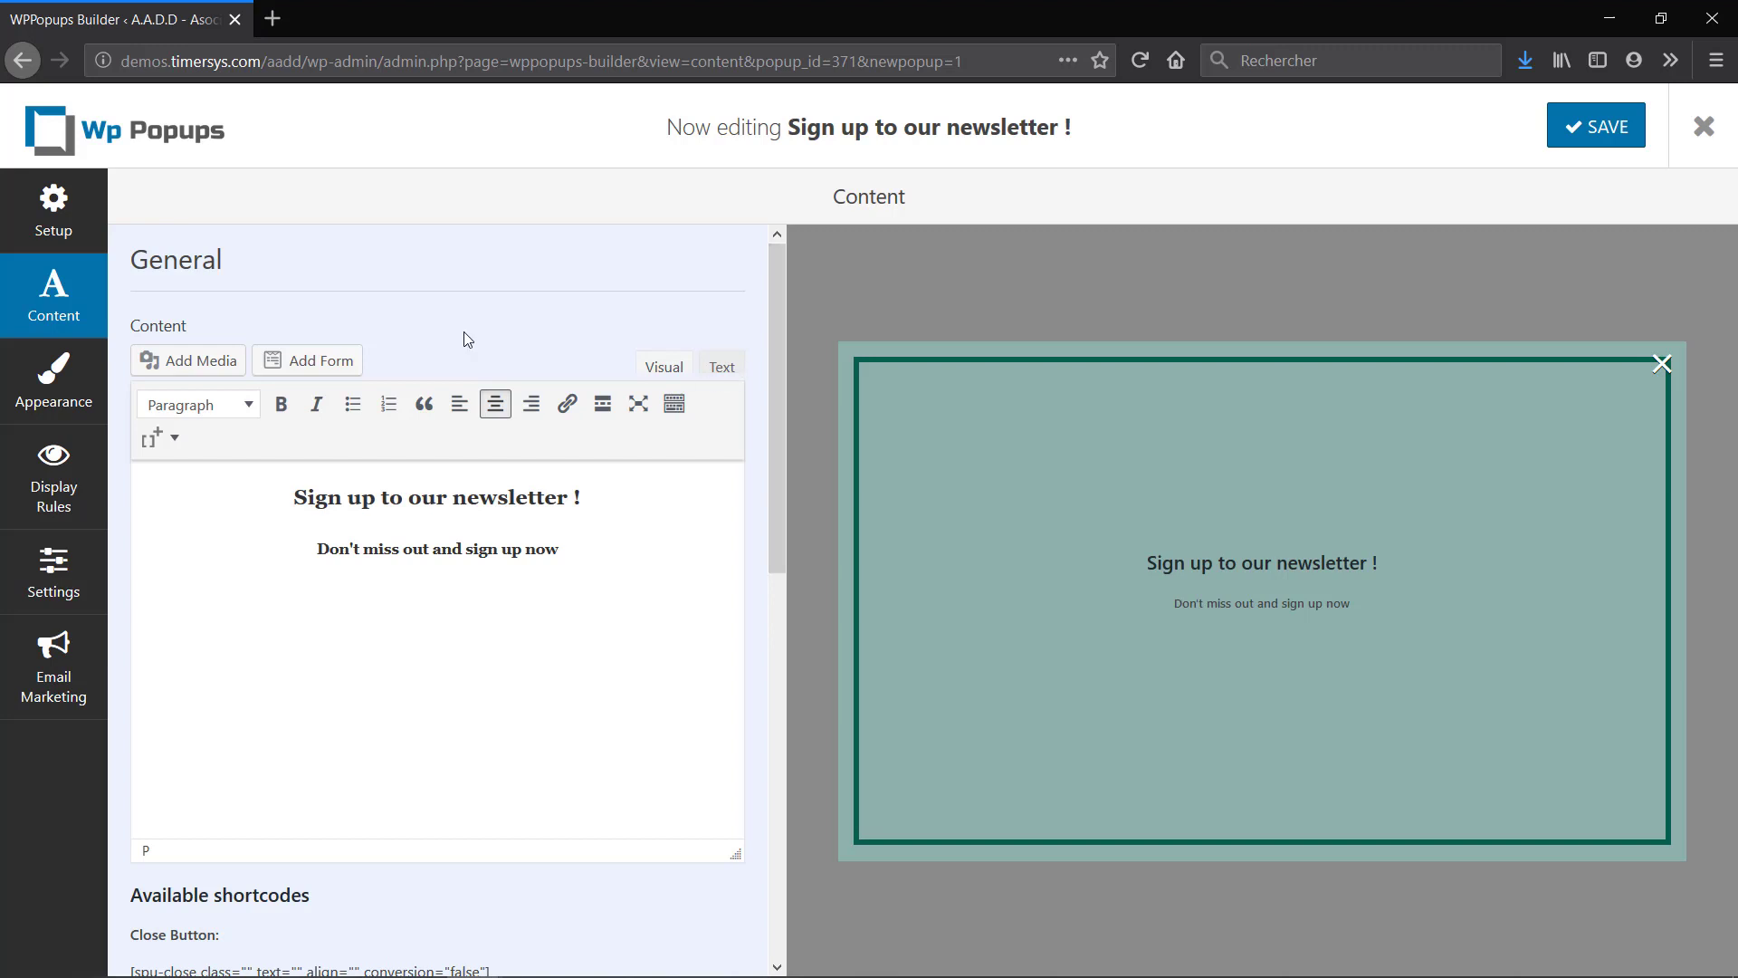
# - Insert the 'Sign up to our newsletter!' form shortcode [wpforms id="369"] into the popup content
pyautogui.click(322, 361)
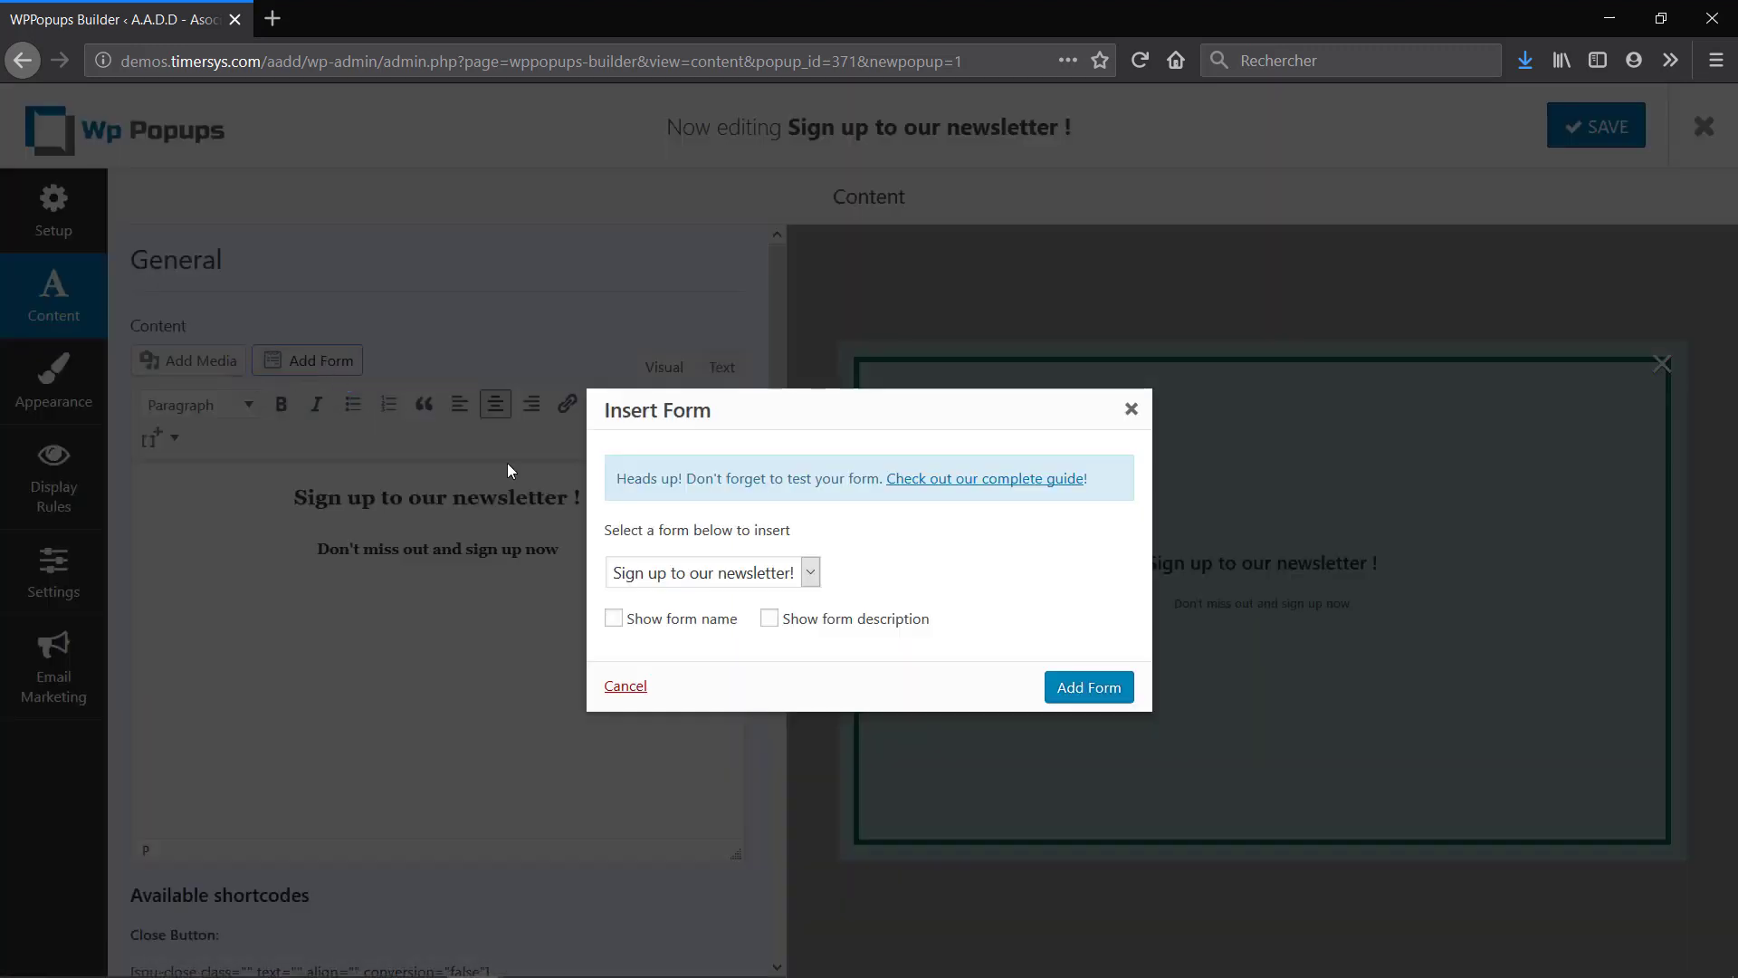
pyautogui.click(722, 572)
pyautogui.click(682, 605)
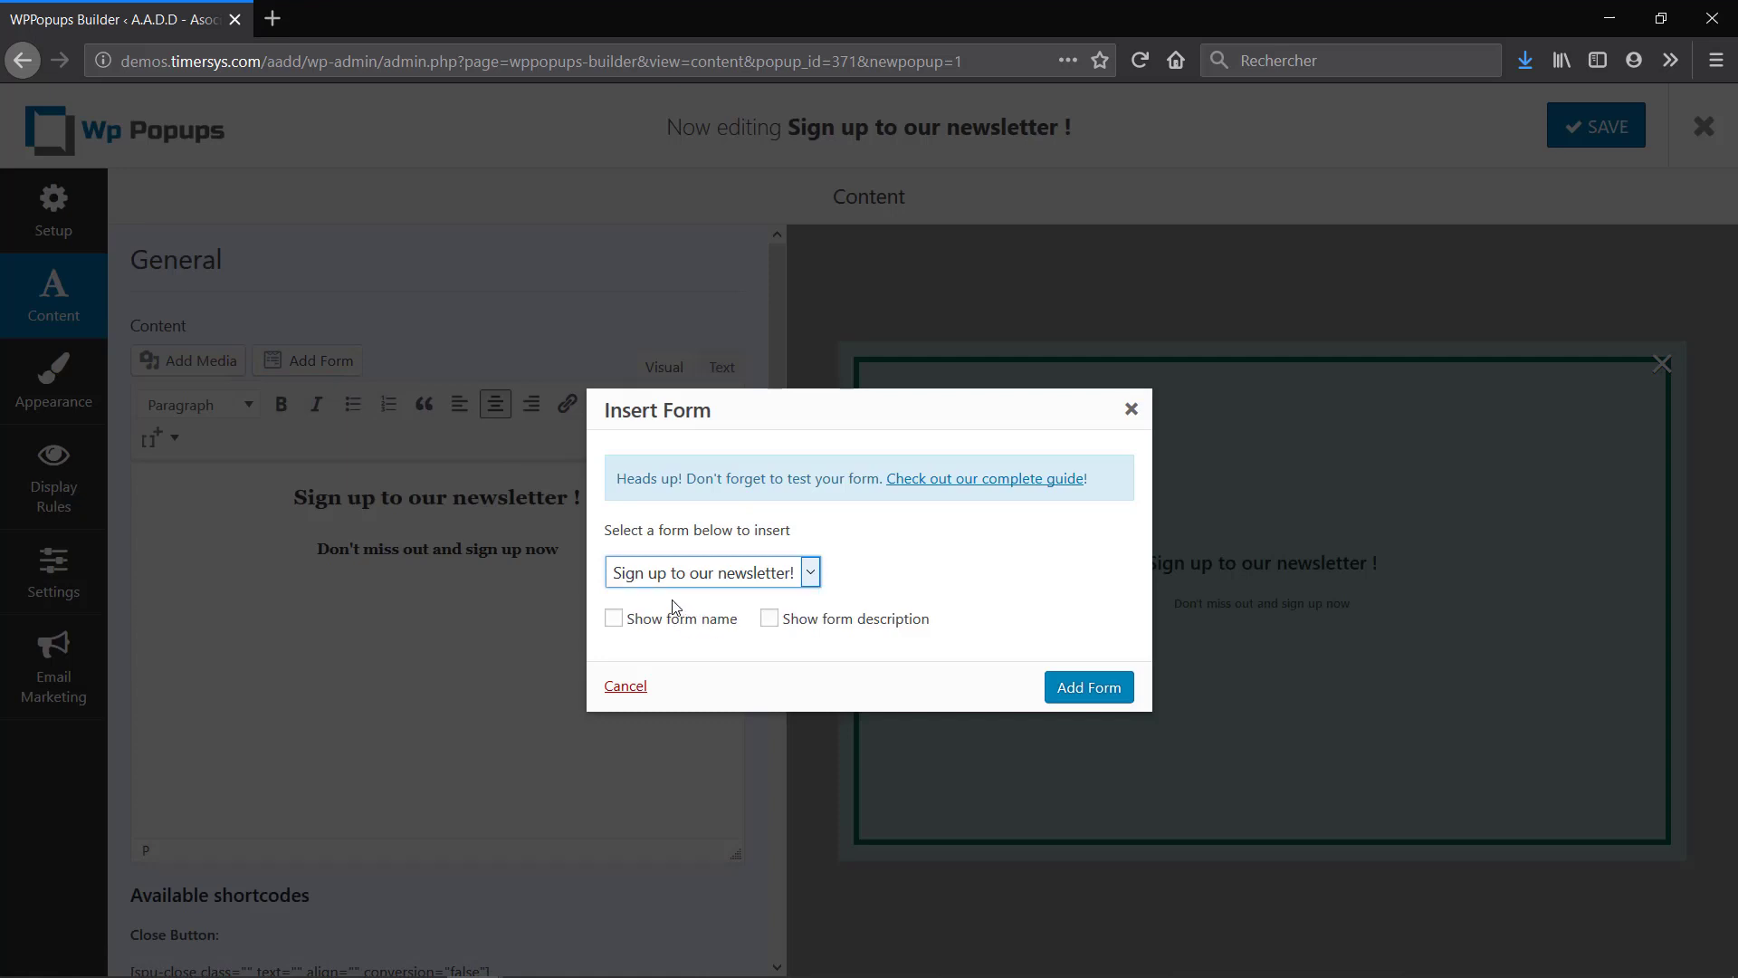
pyautogui.click(1090, 688)
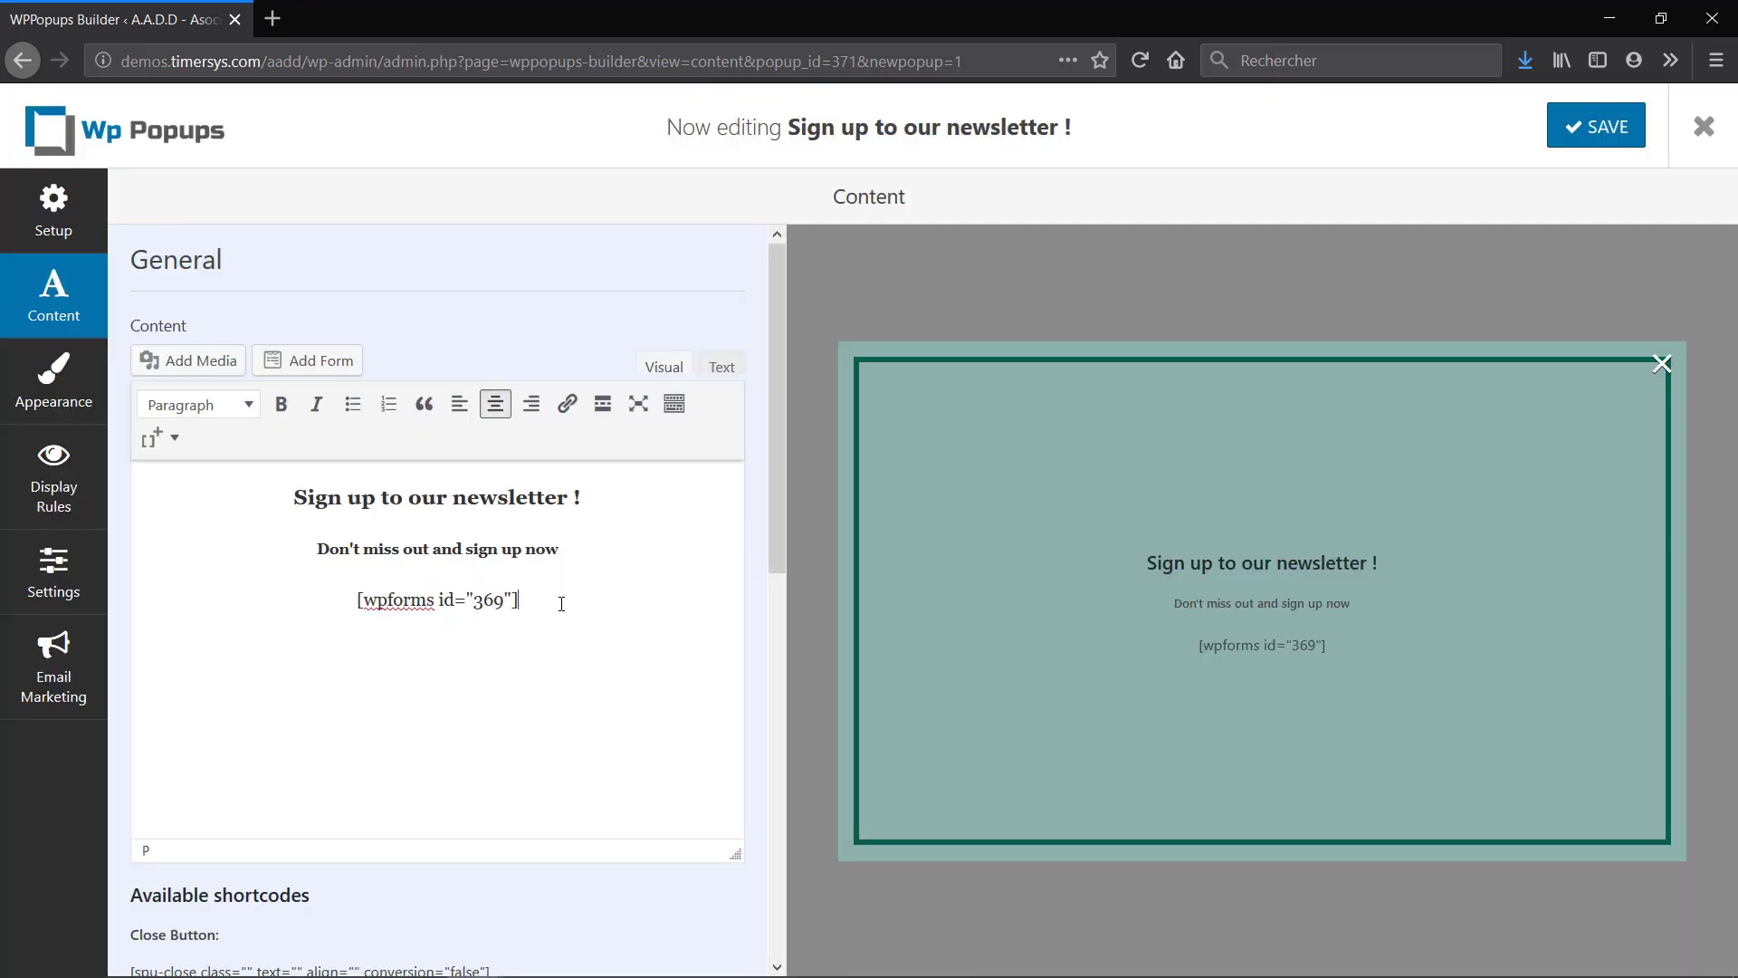
pyautogui.moveTo(560, 603); pyautogui.dragTo(331, 597)
pyautogui.click(539, 620)
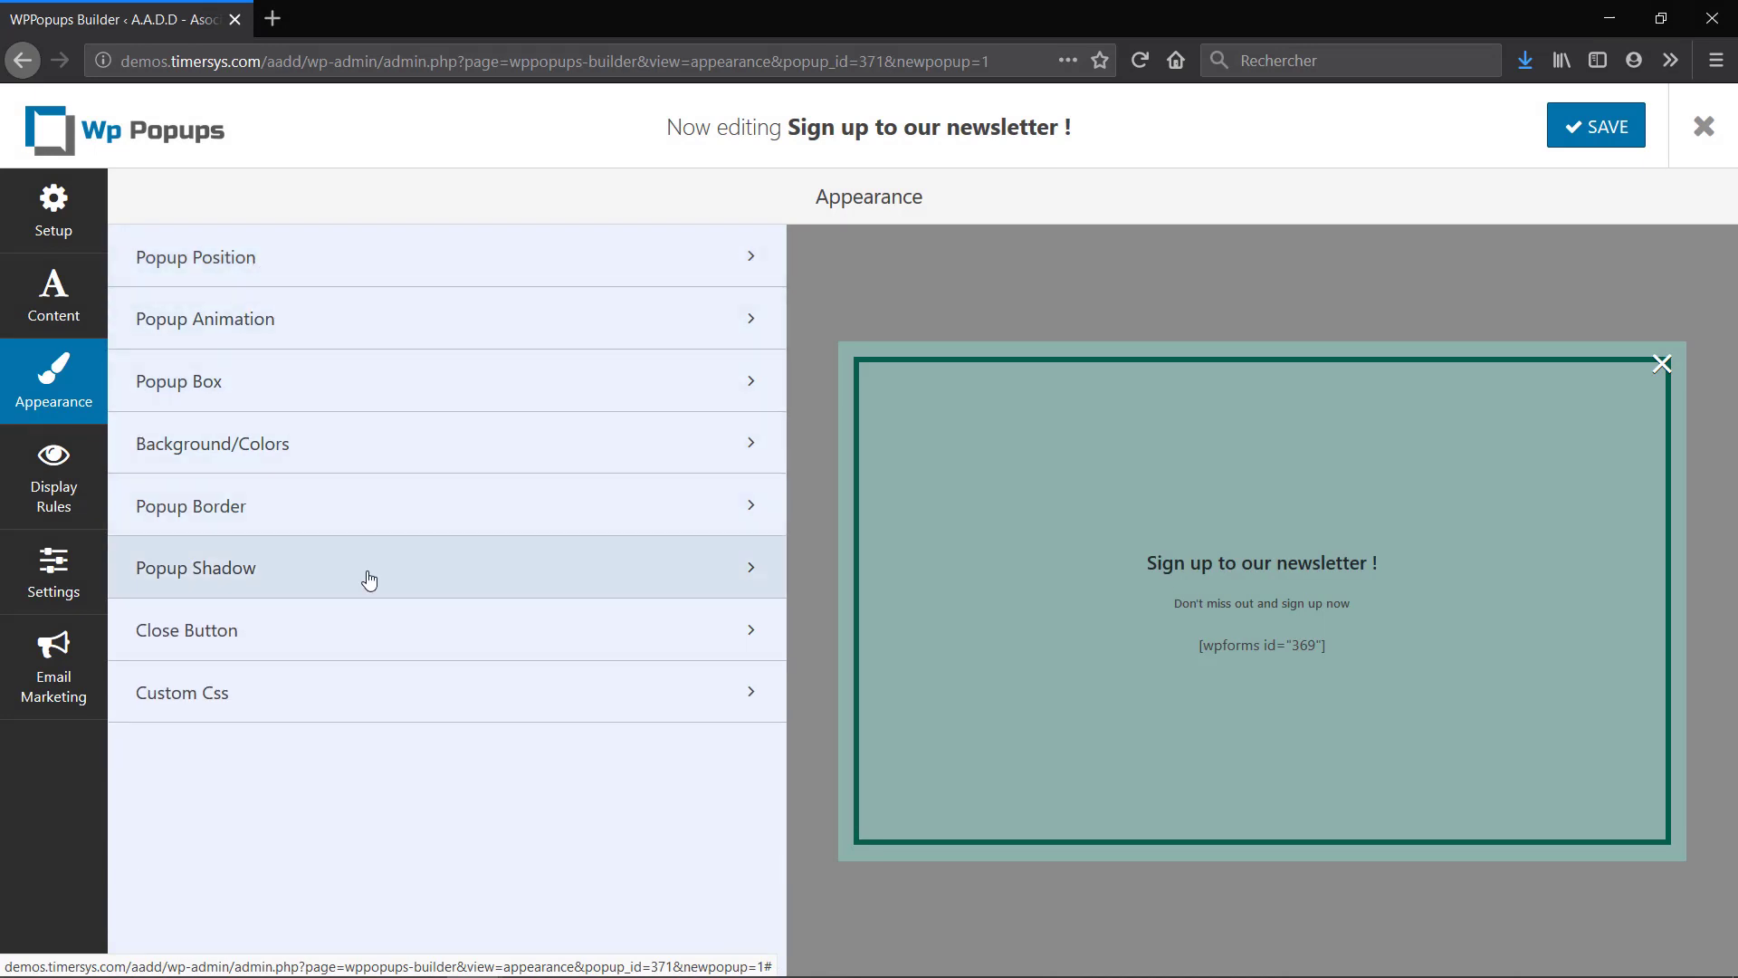
# - Keep the popup position Centered and the popup animation Fade in
pyautogui.click(444, 262)
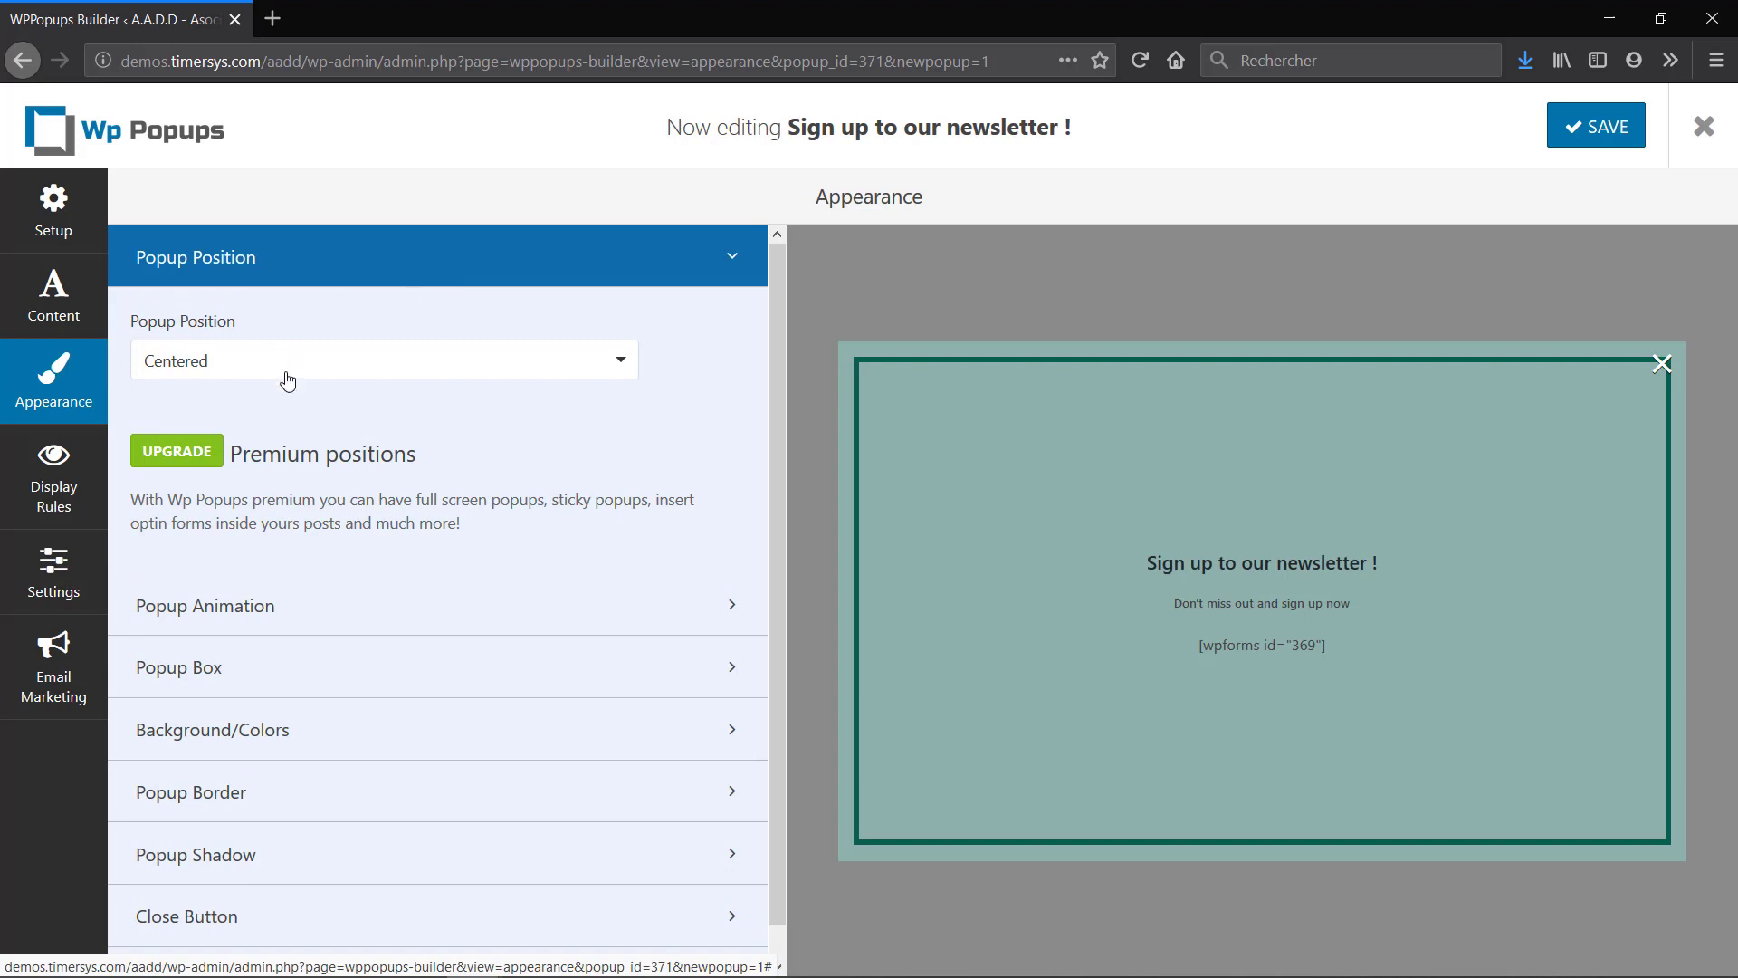
pyautogui.click(273, 363)
pyautogui.click(291, 279)
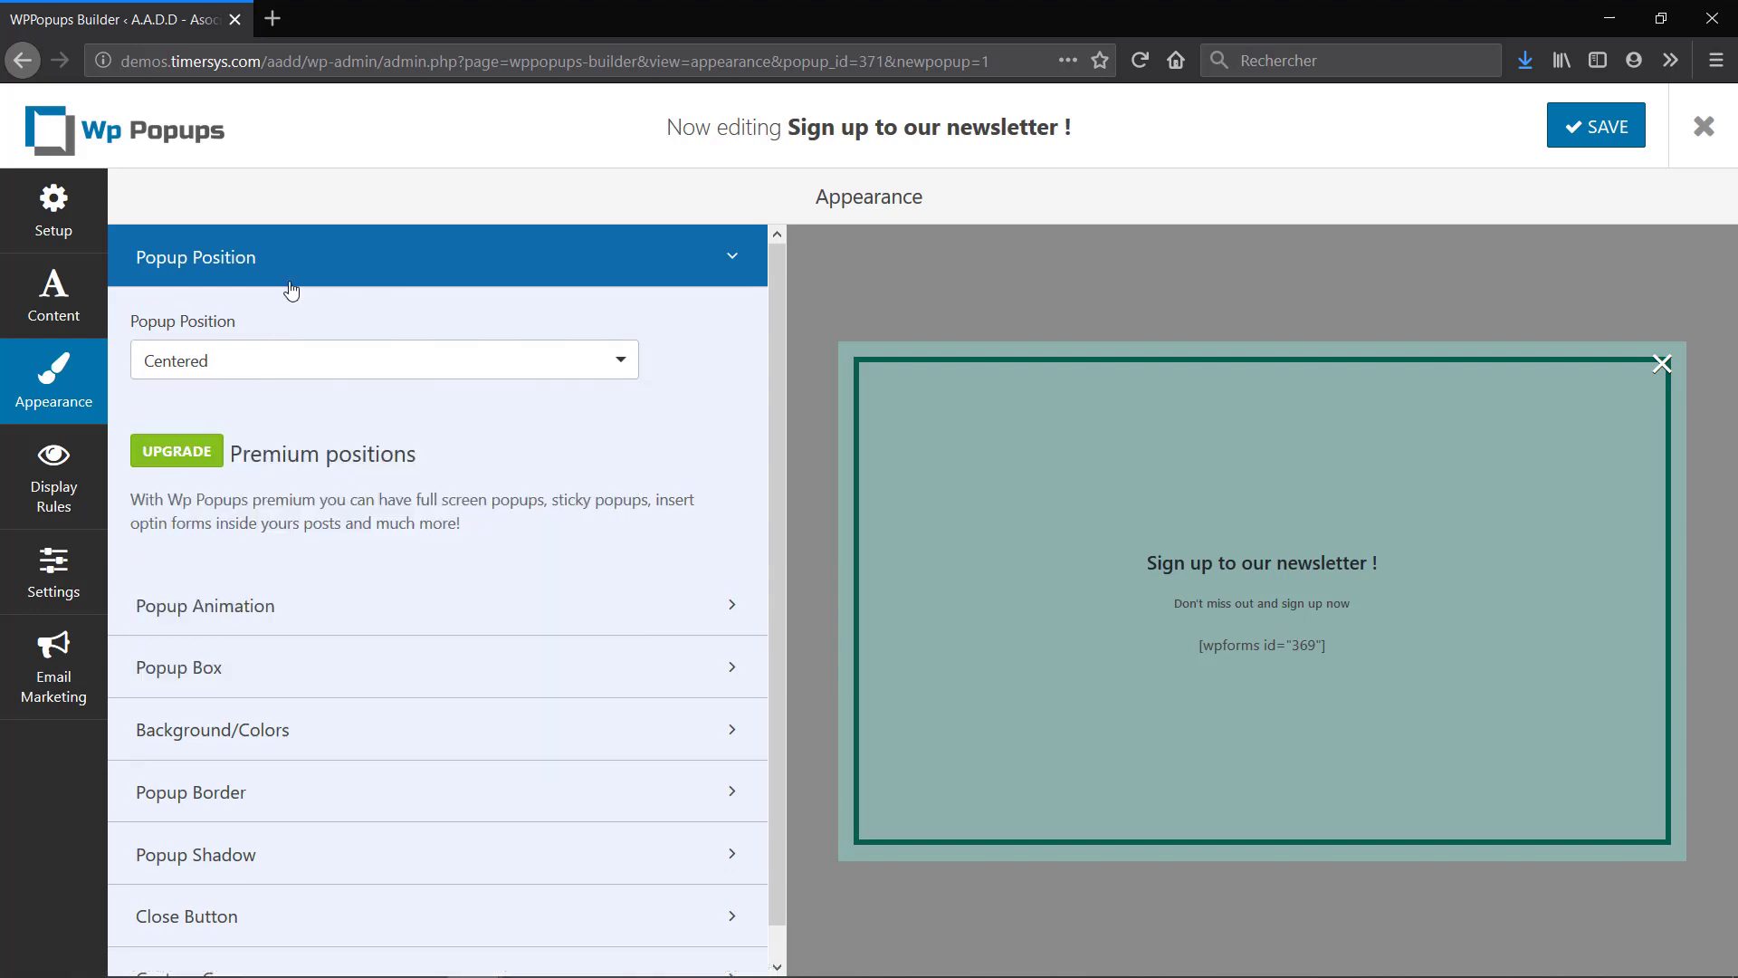
pyautogui.click(302, 327)
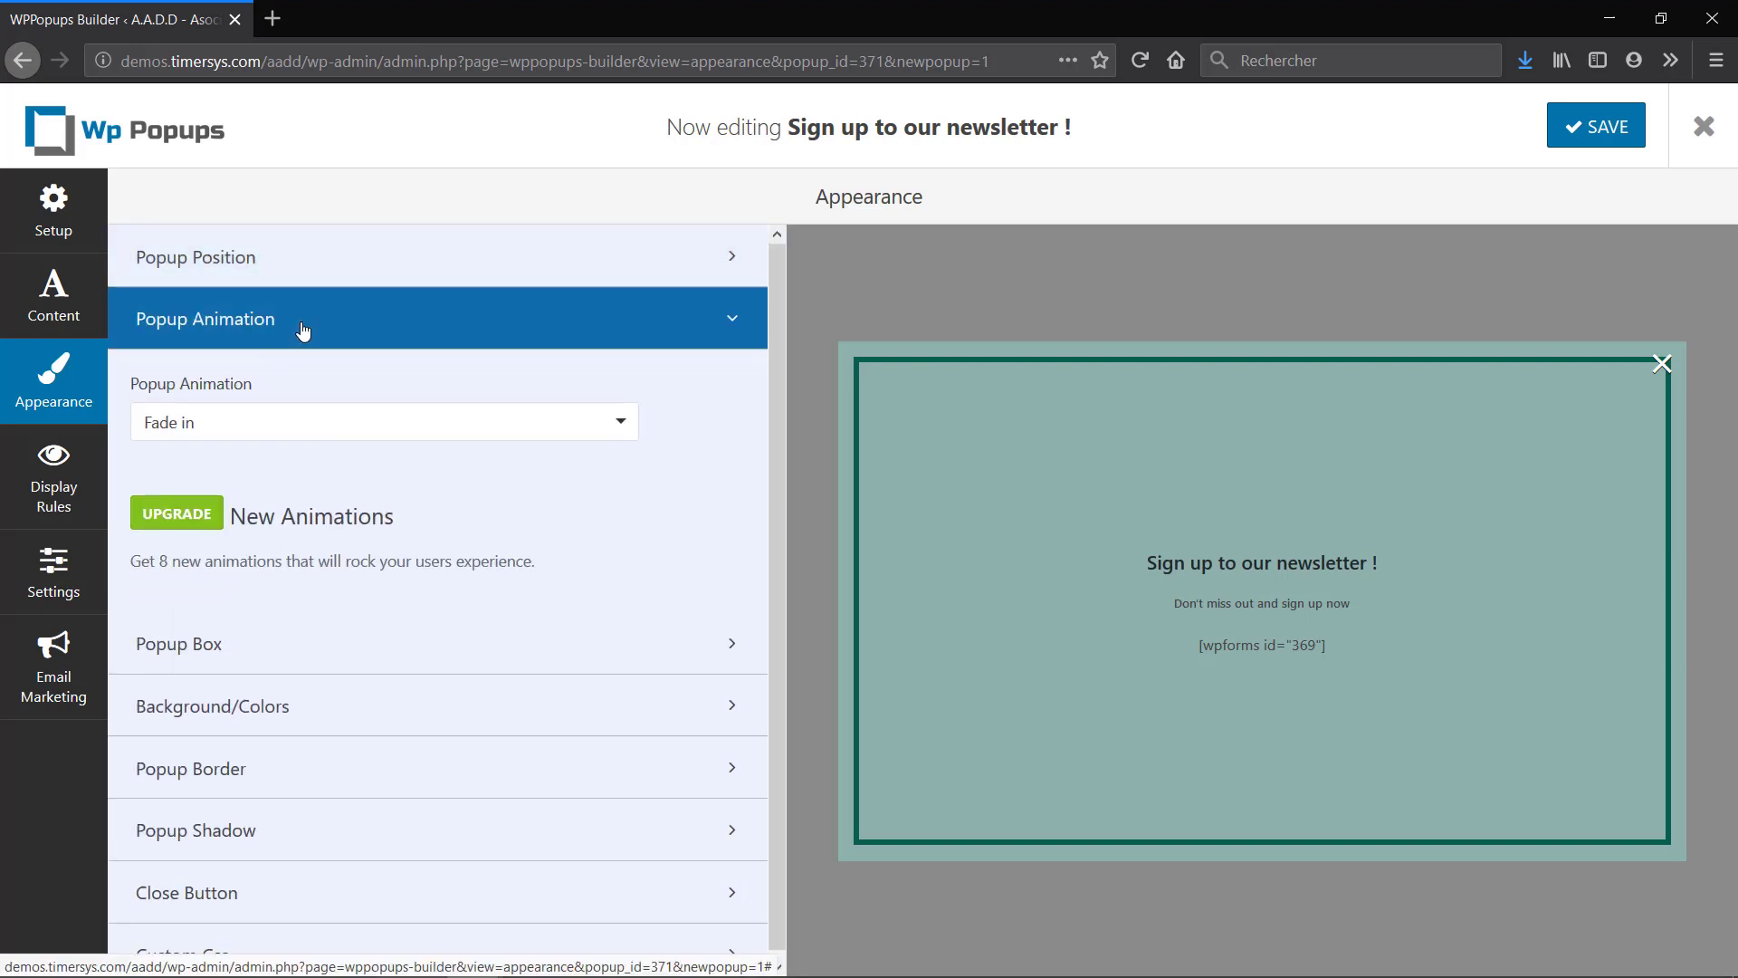
pyautogui.click(279, 422)
pyautogui.click(239, 502)
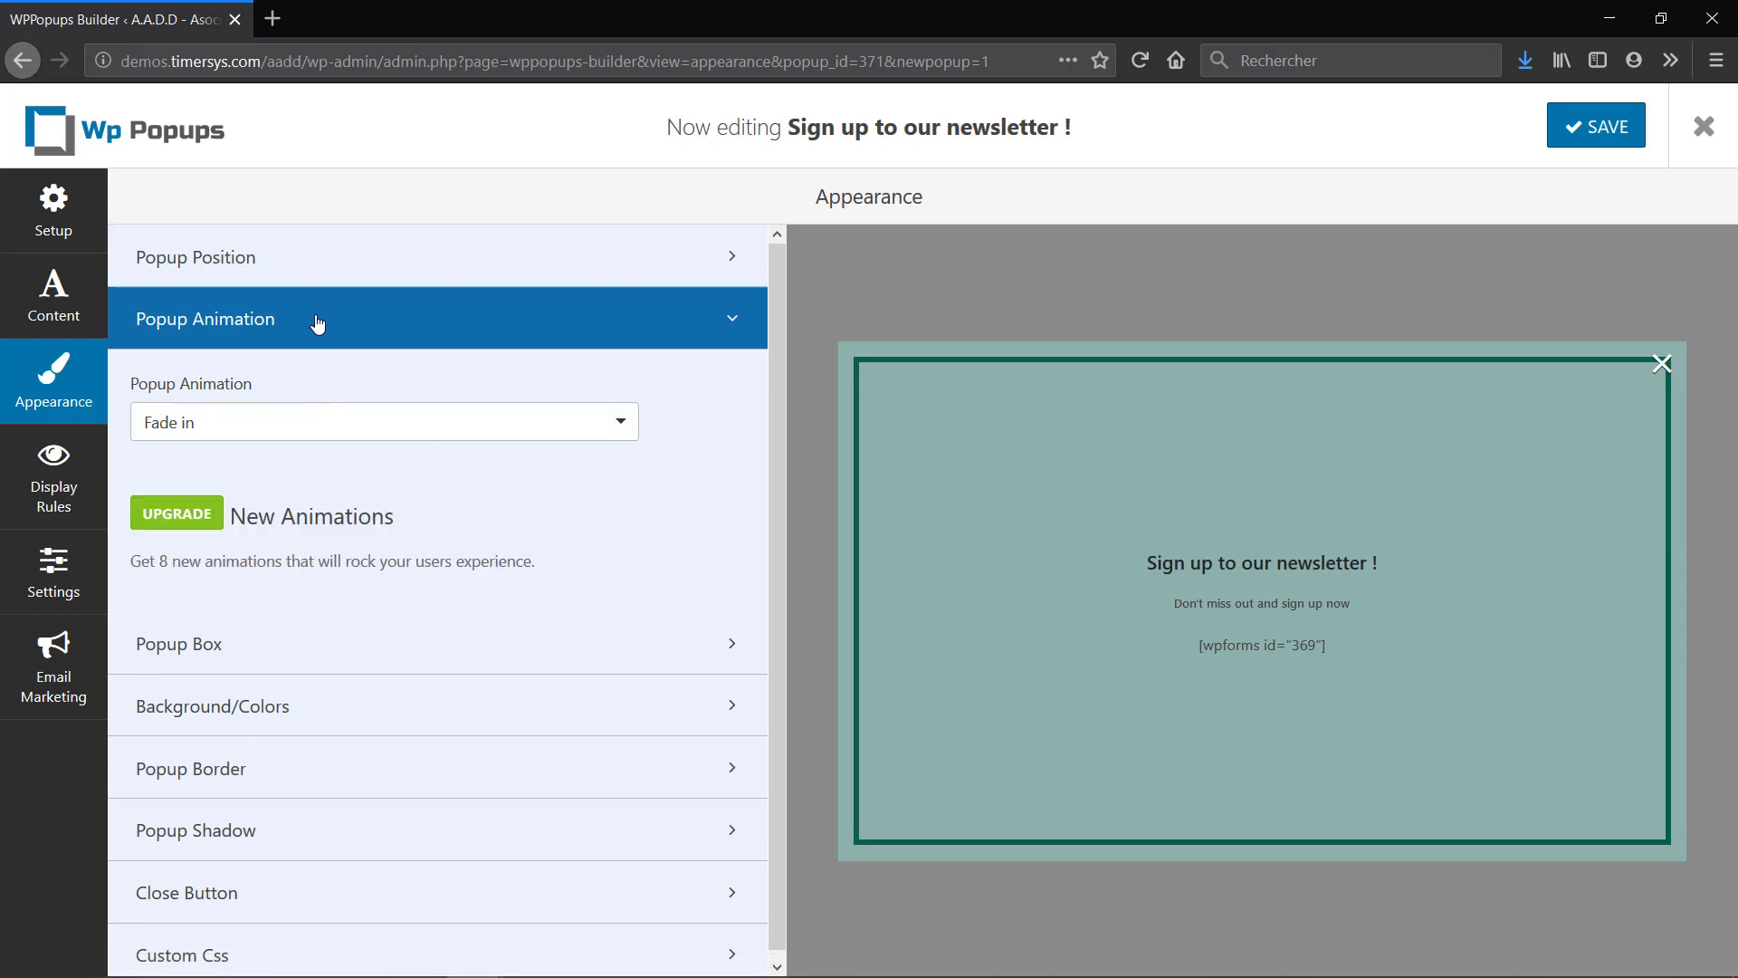
pyautogui.click(318, 322)
# - Change the popup box width from 750px to 500px
pyautogui.click(306, 381)
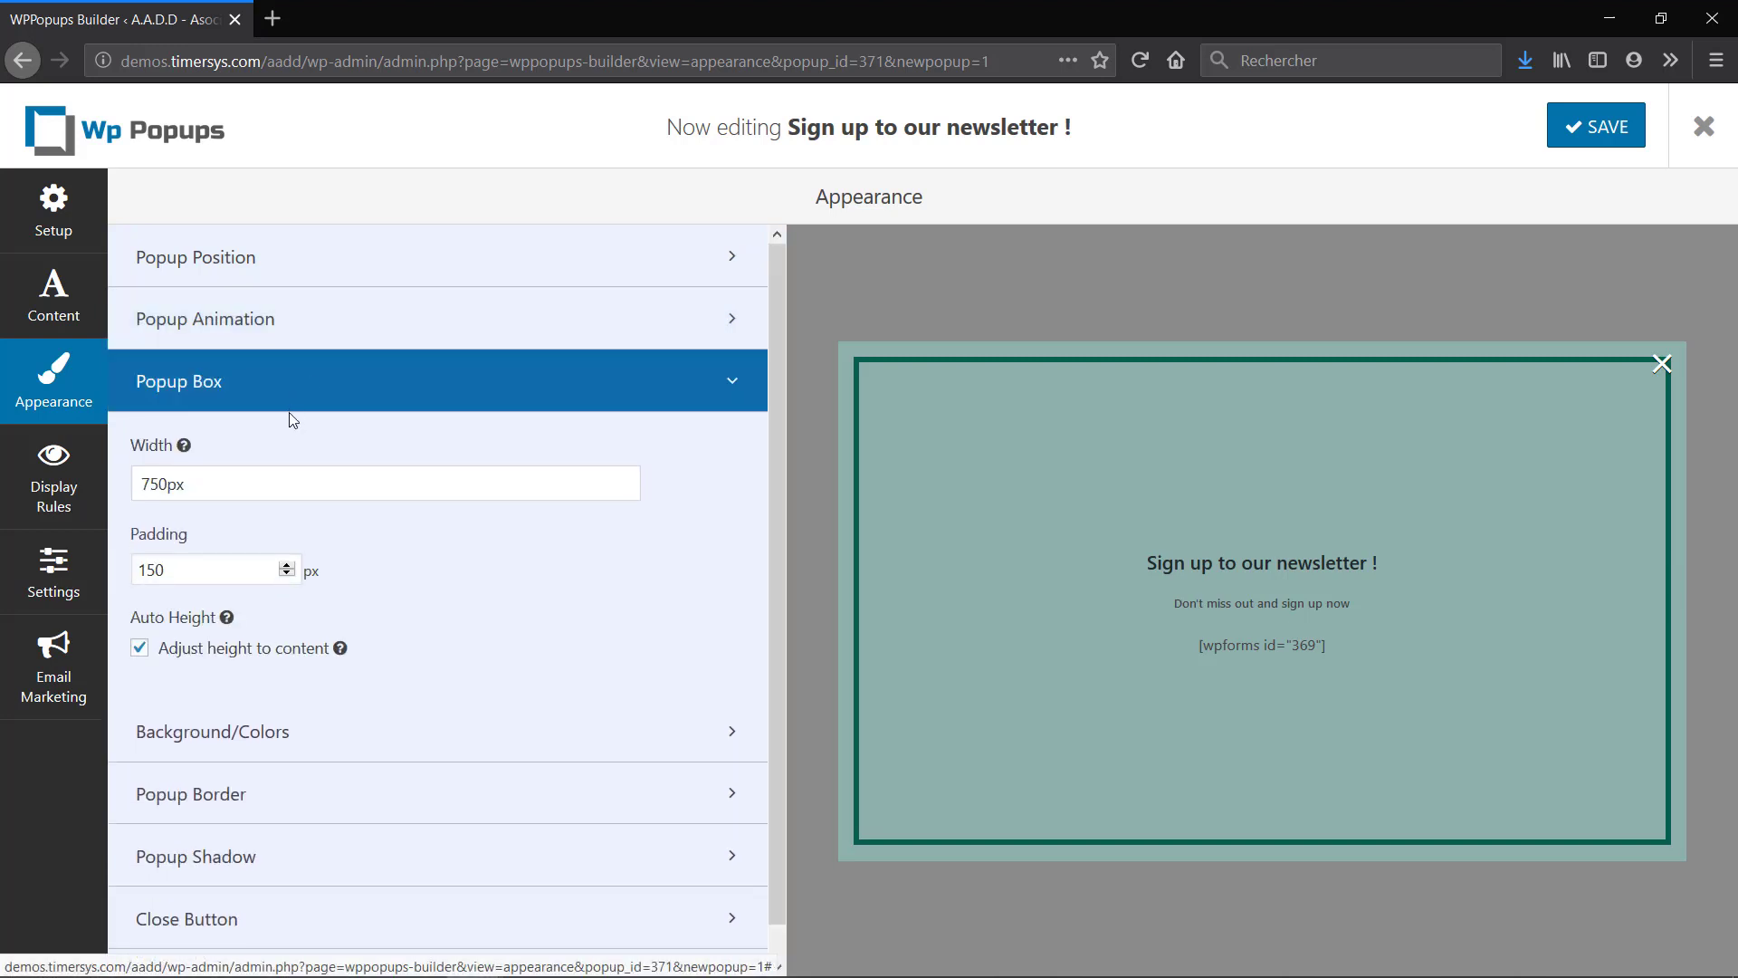
pyautogui.doubleClick(178, 566)
pyautogui.hotkey('shift', 'Tab')
pyautogui.write('500px')
pyautogui.press('Tab')
# - Enter 50 px padding, then darken the overlay colour to near black
pyautogui.write('50')
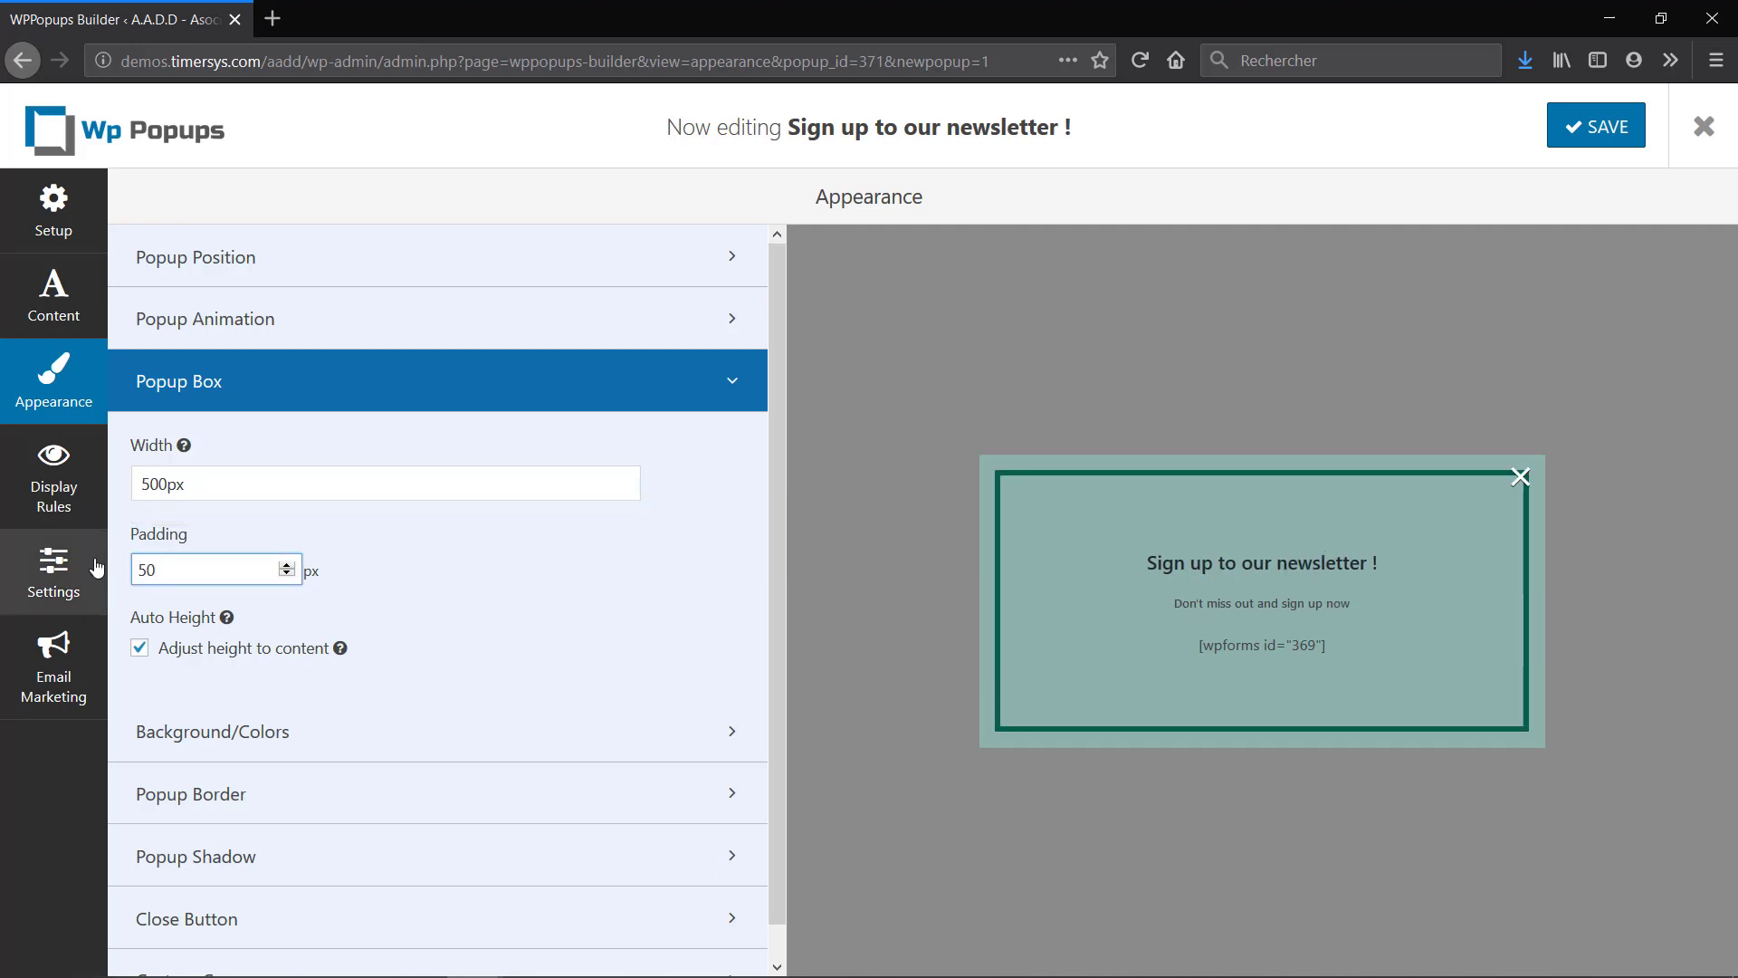
pyautogui.click(407, 381)
pyautogui.click(412, 457)
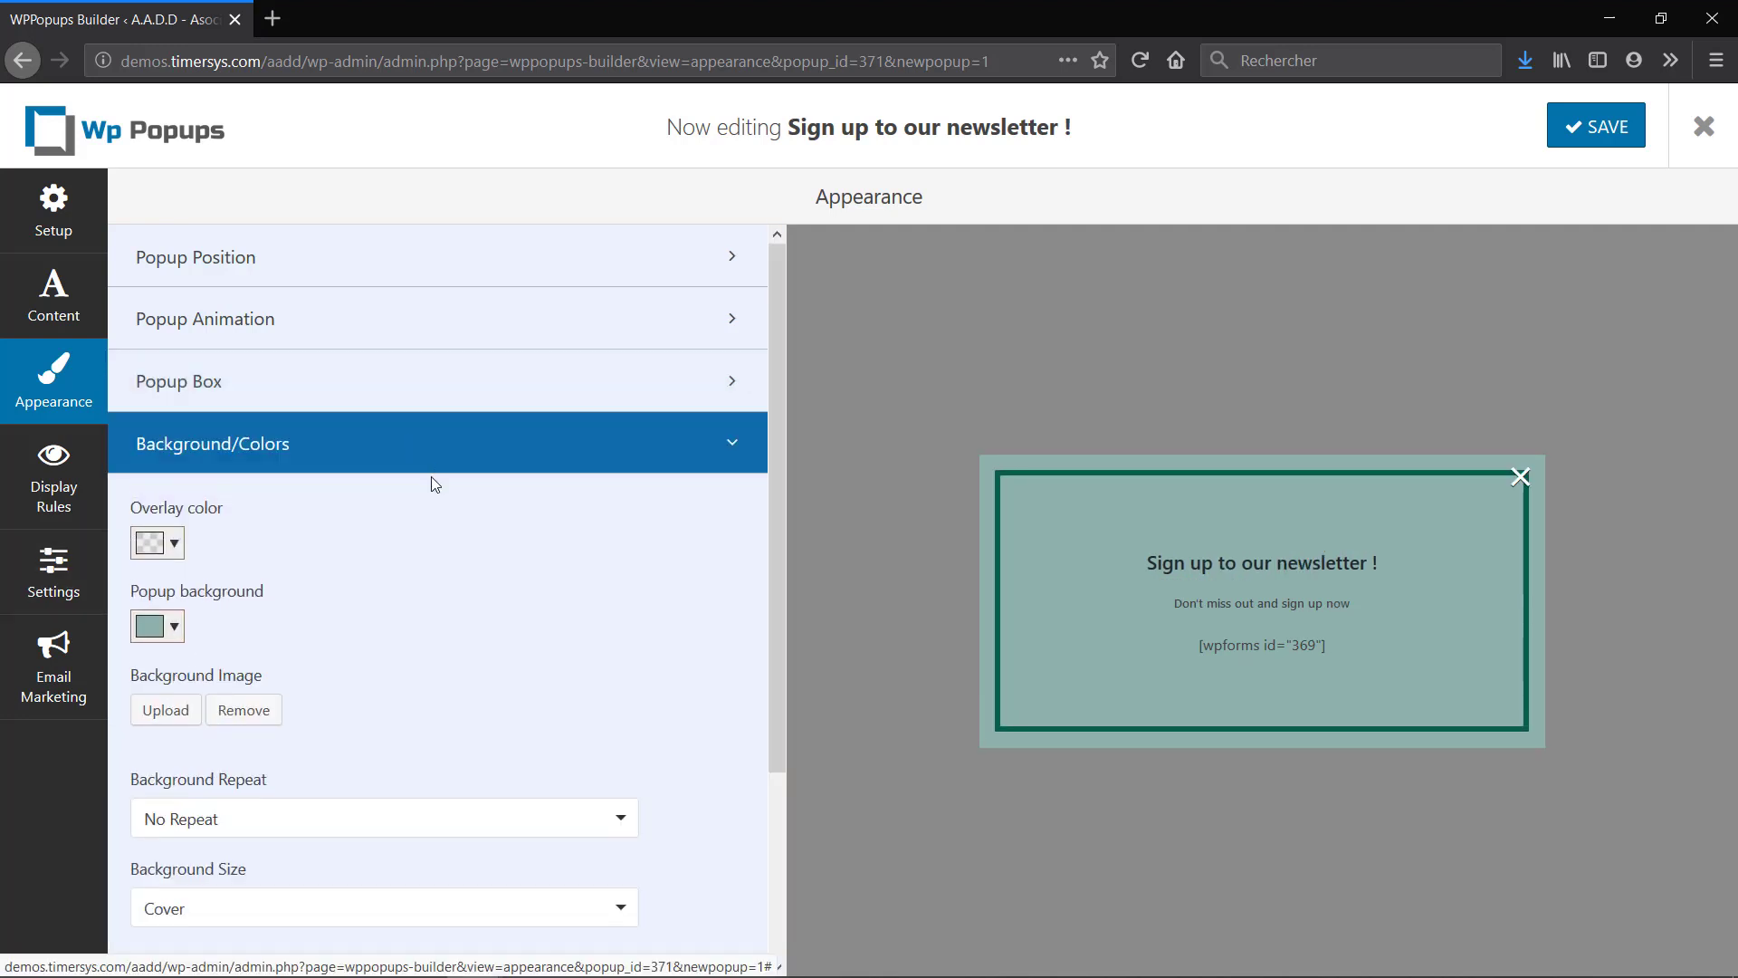
pyautogui.scroll(-2, 407, 477)
pyautogui.click(156, 429)
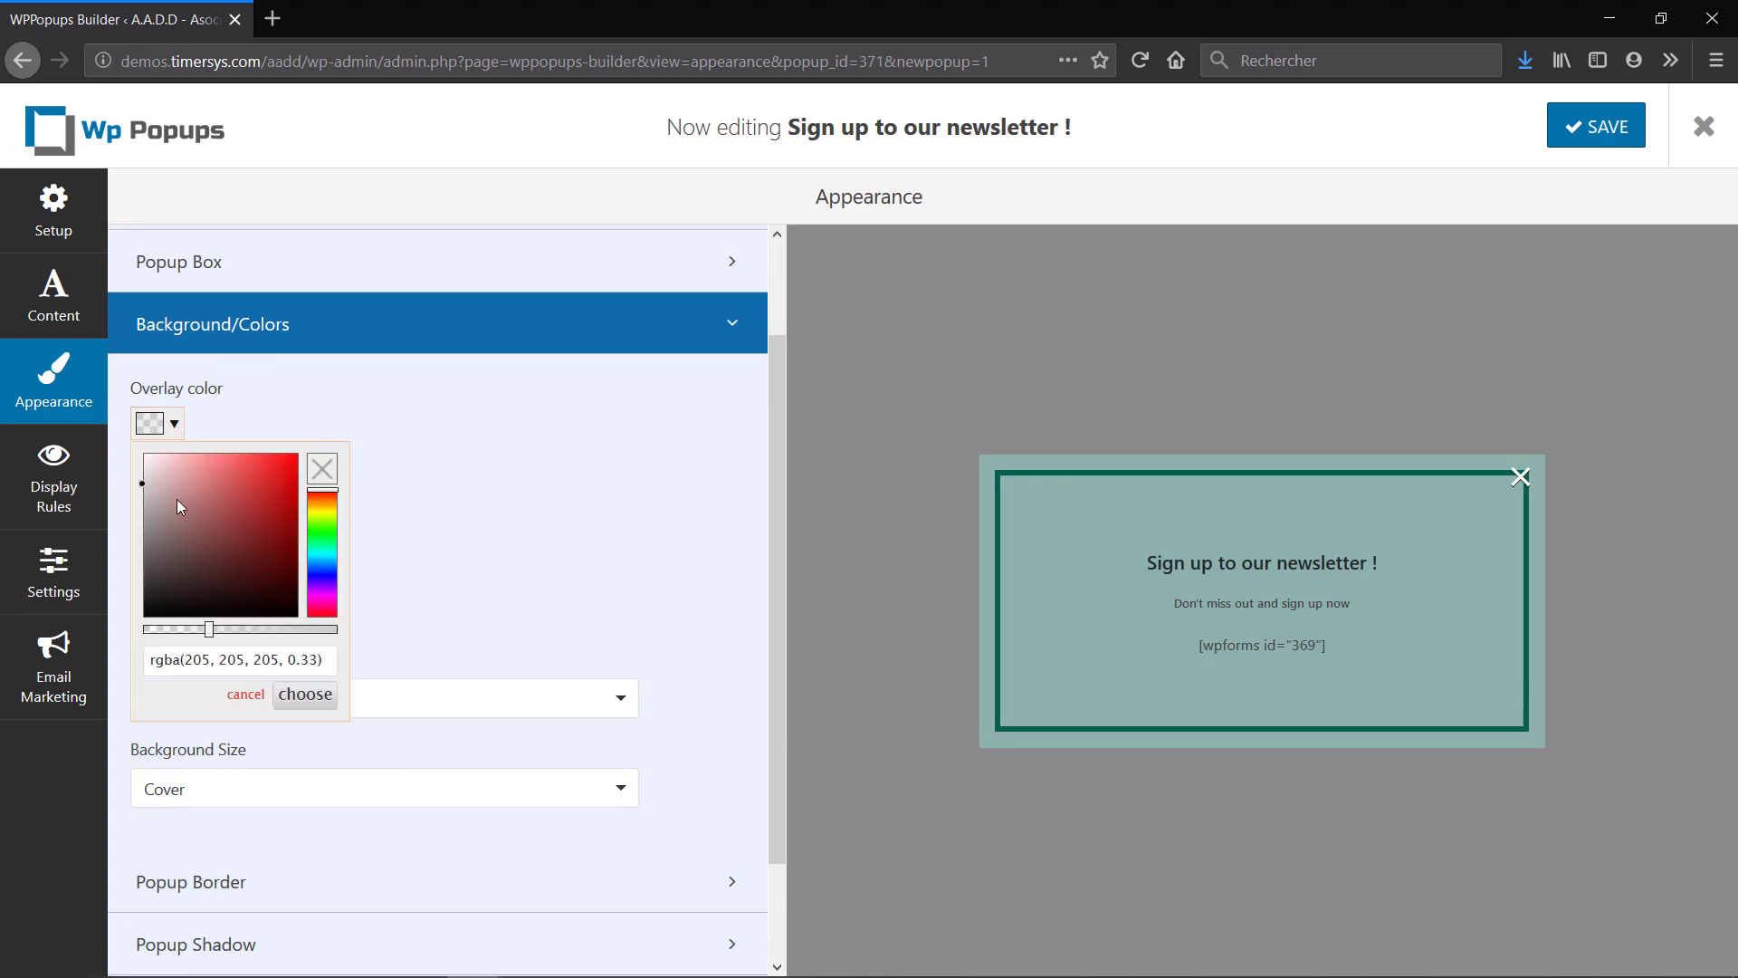
pyautogui.moveTo(149, 519)
pyautogui.mouseDown()
pyautogui.moveTo(132, 591)
pyautogui.moveTo(258, 634)
pyautogui.mouseUp()
pyautogui.click(458, 541)
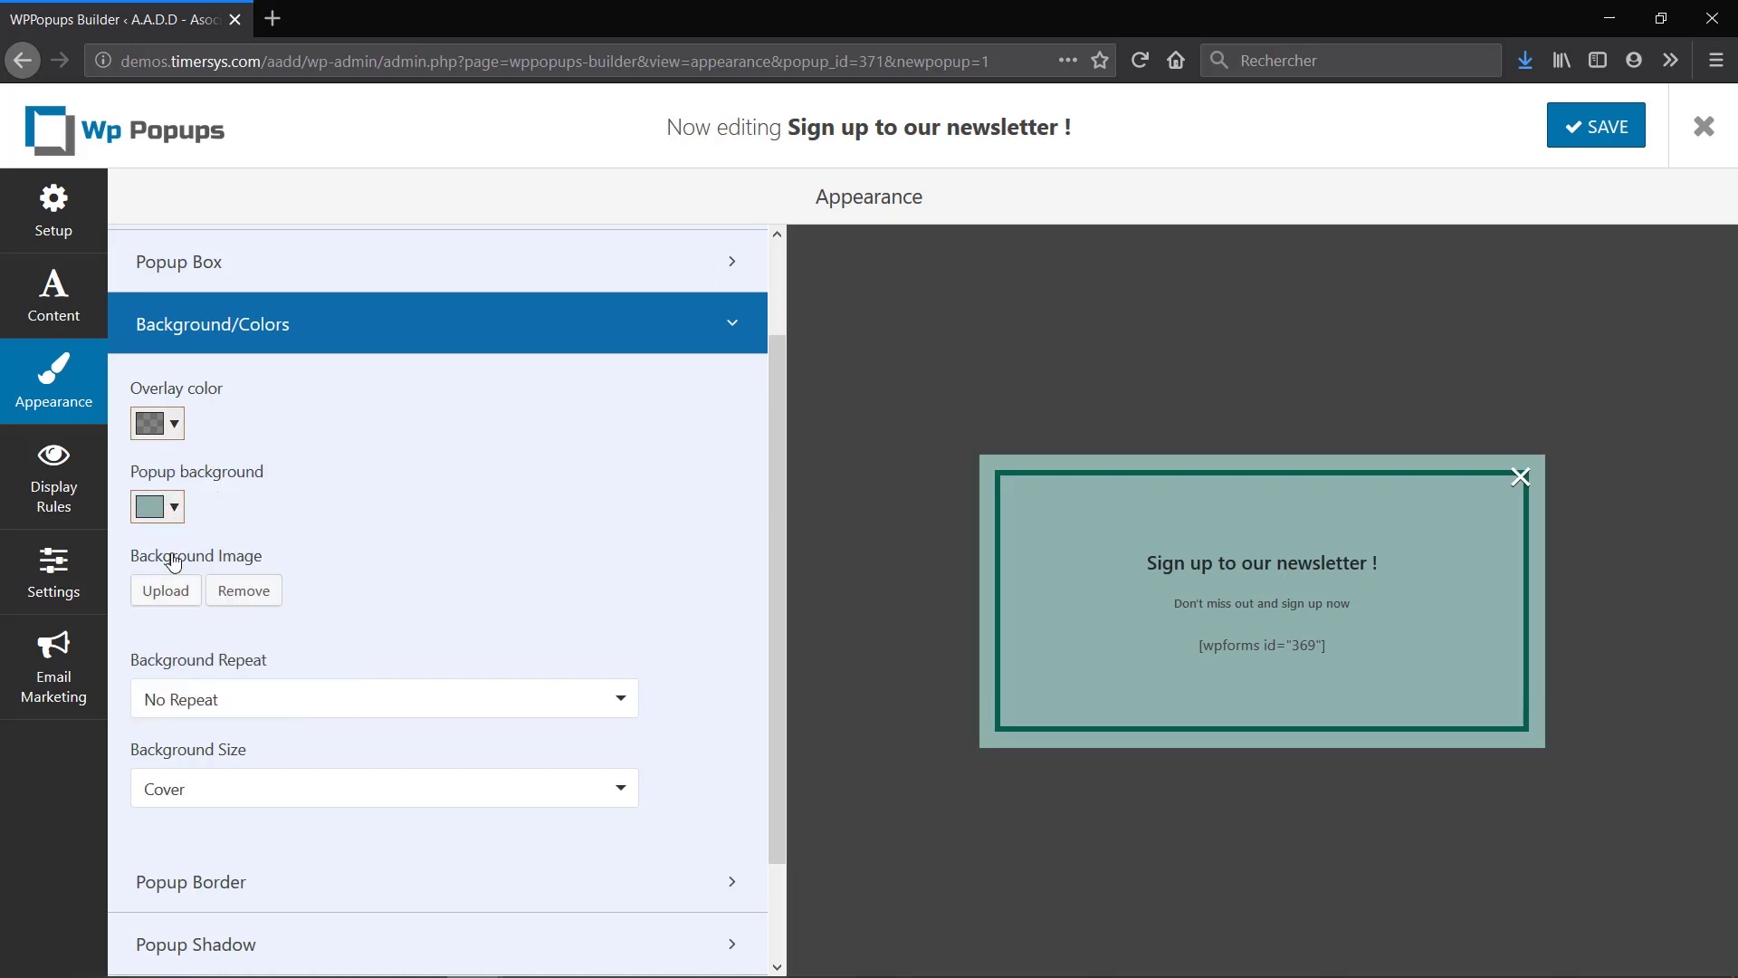
# - Set home_biker_sectionbg2.jpg as the popup background image with Background Size Cover
pyautogui.click(164, 604)
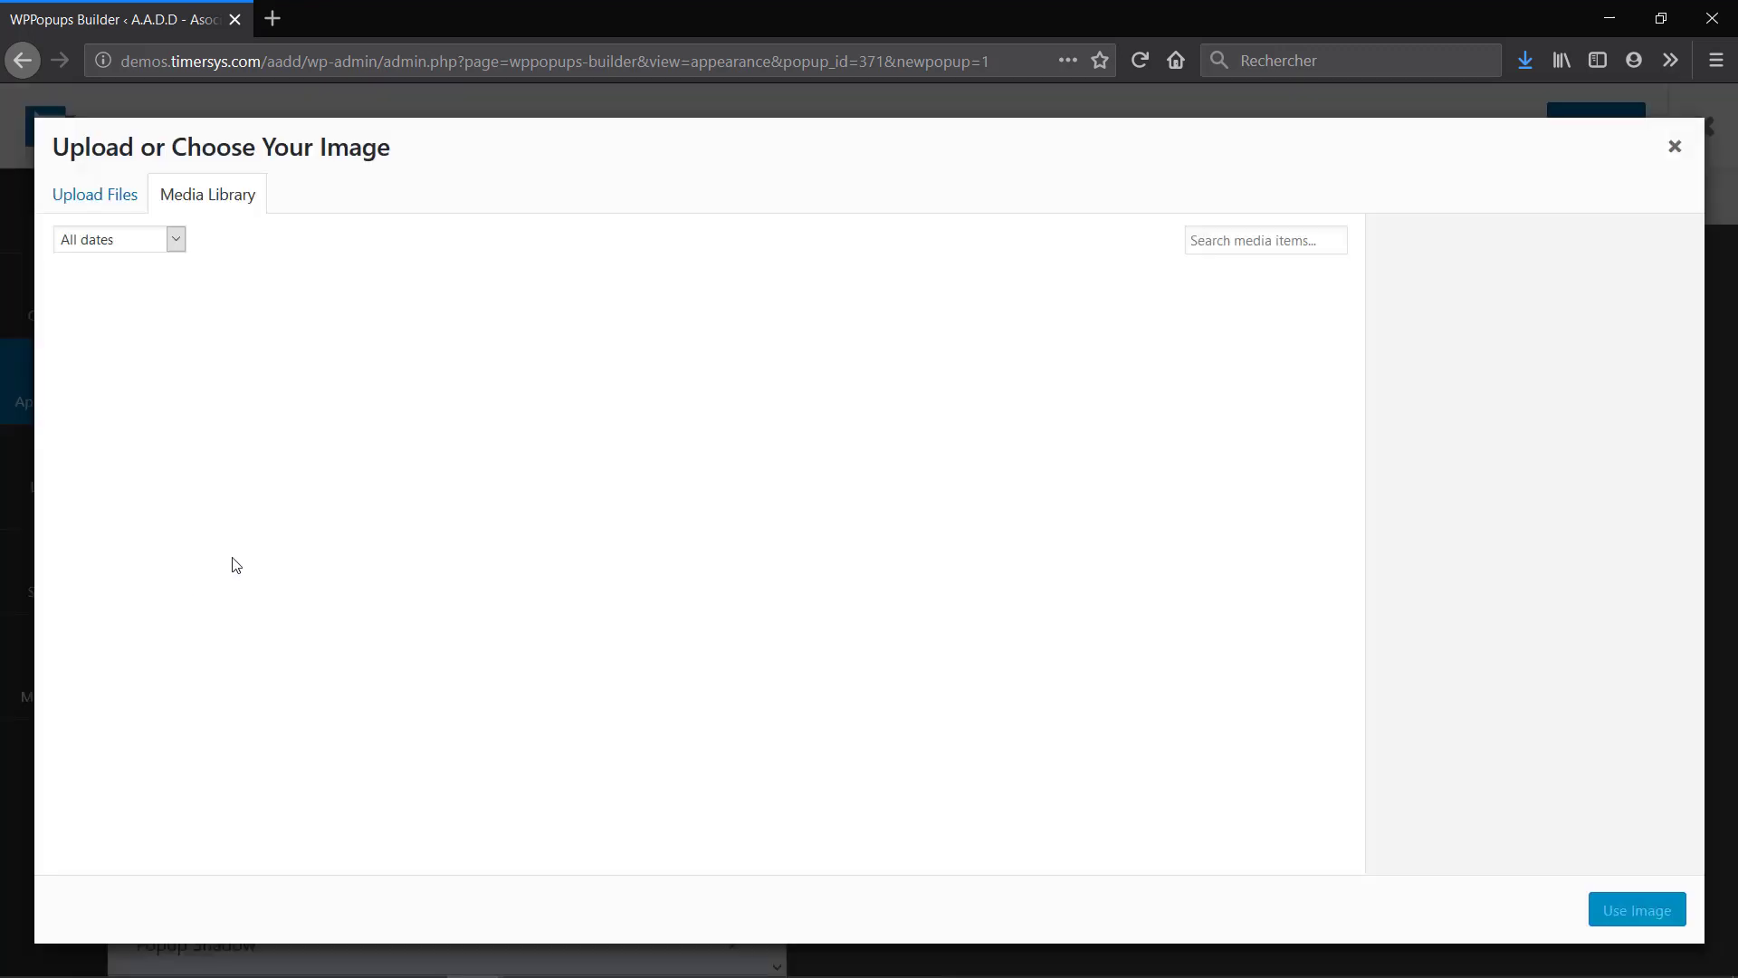
pyautogui.scroll(-15, 798, 409)
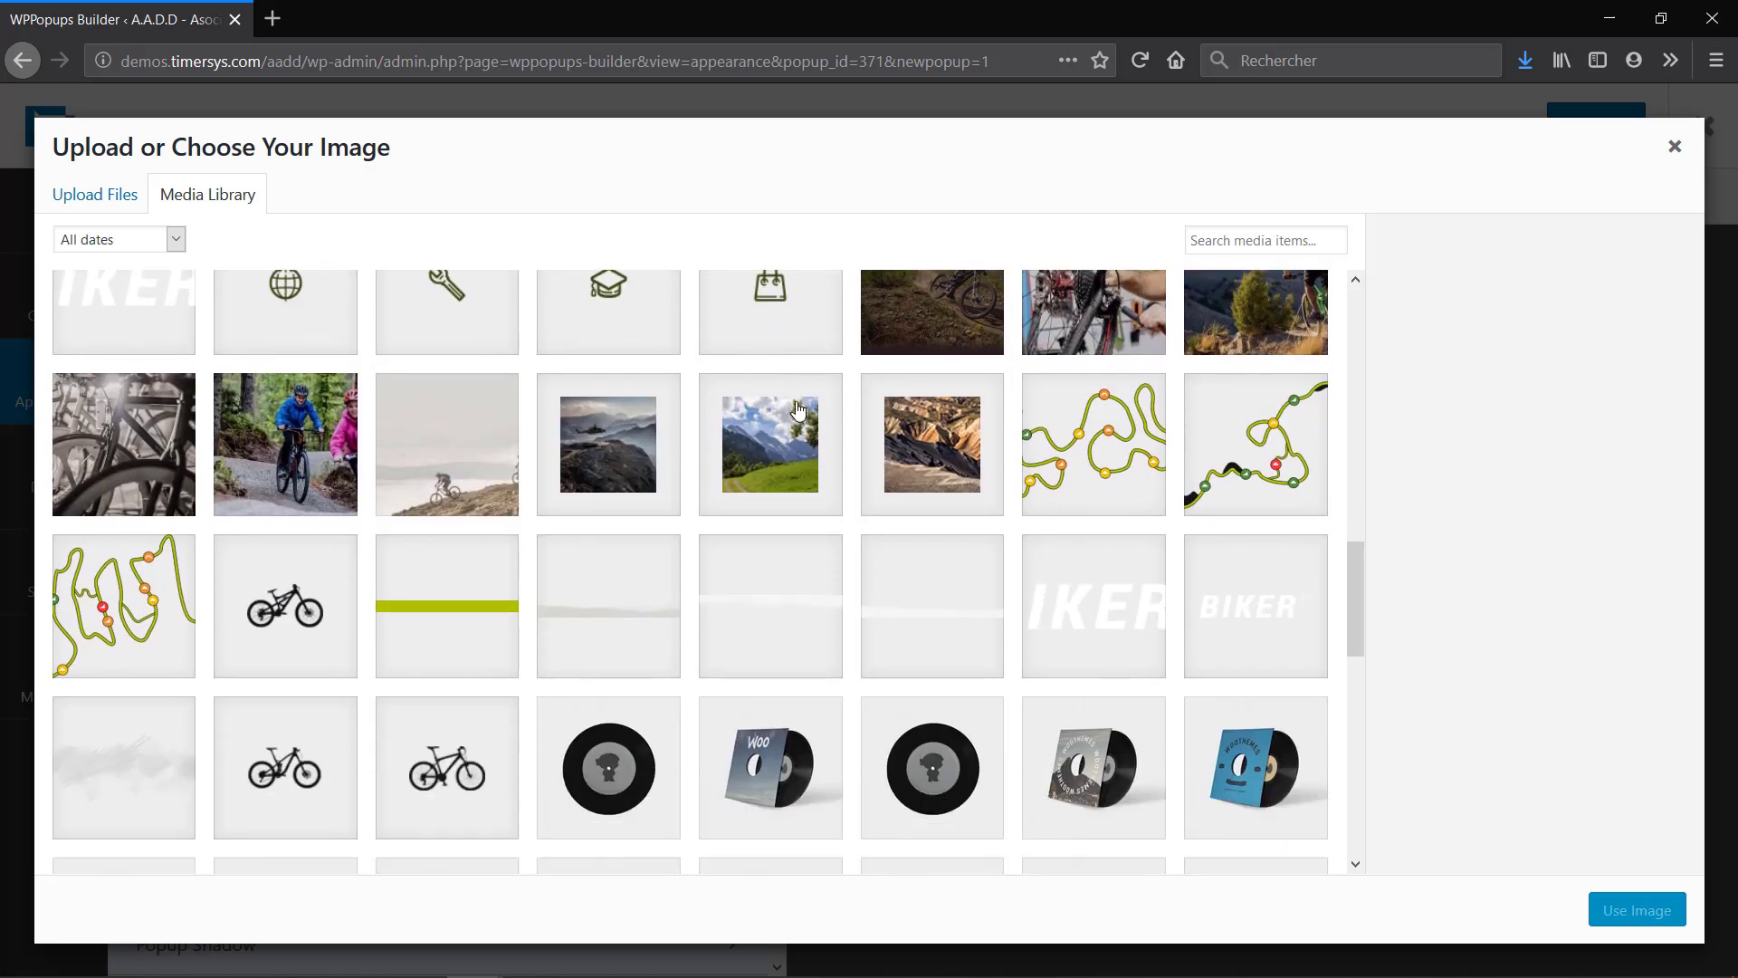
pyautogui.scroll(-2, 725, 408)
pyautogui.scroll(2, 561, 410)
pyautogui.click(478, 446)
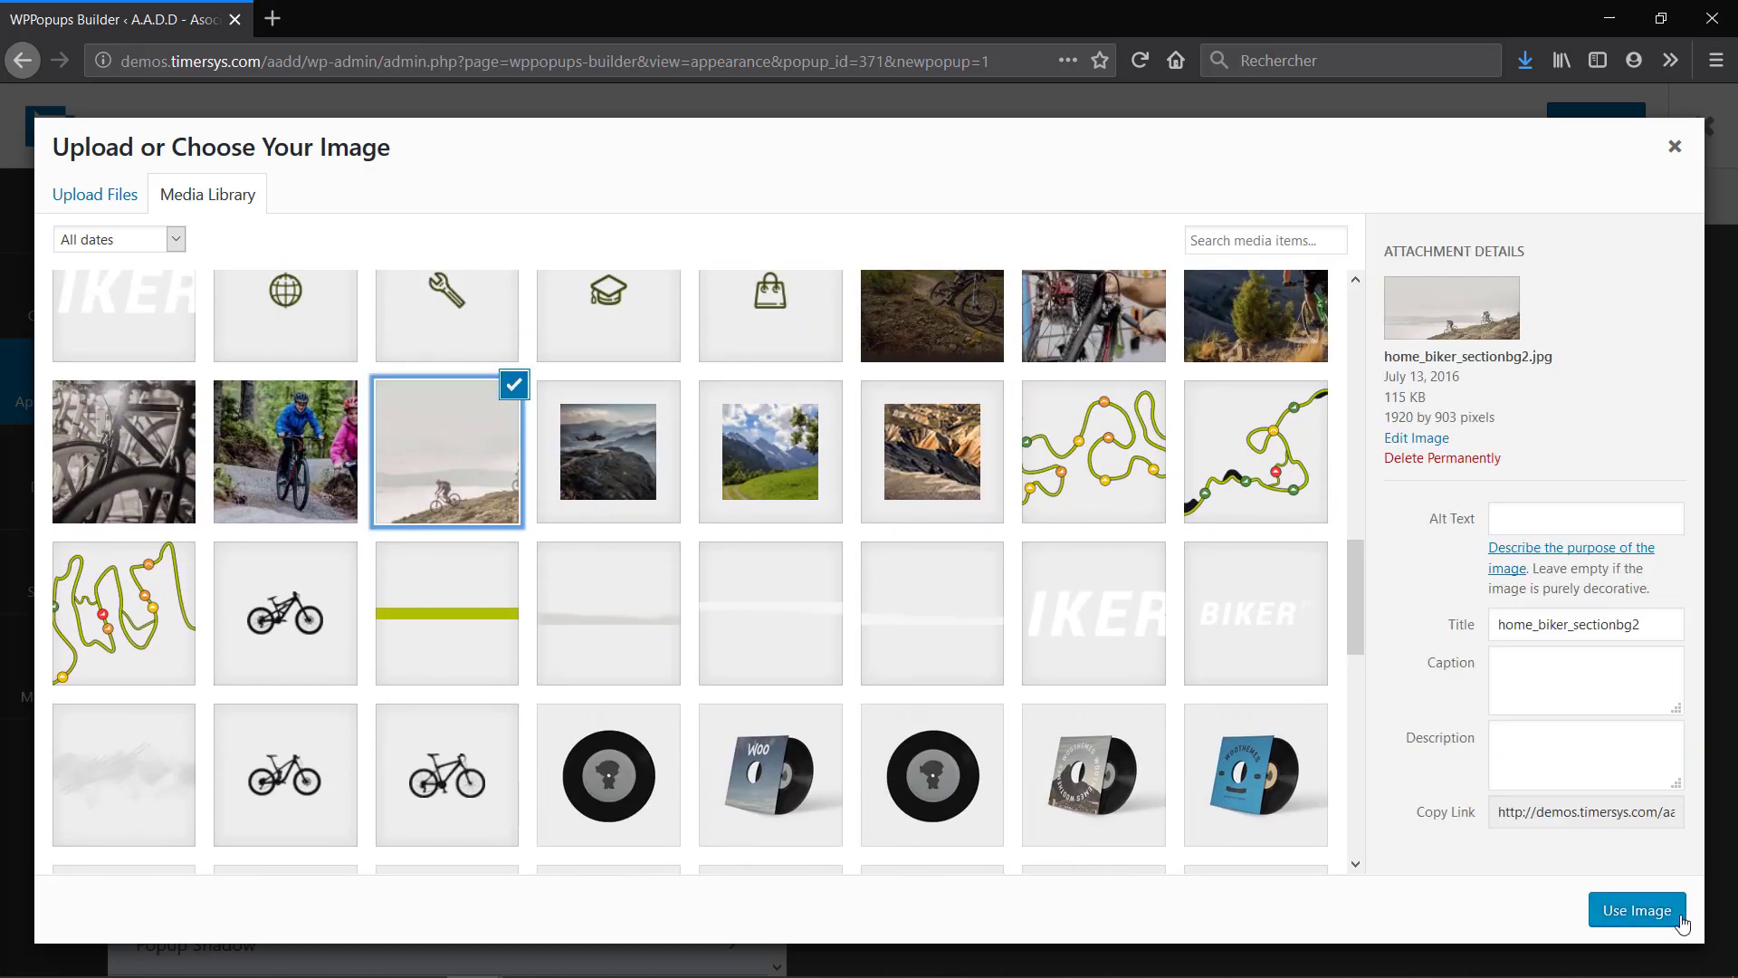
pyautogui.click(1673, 916)
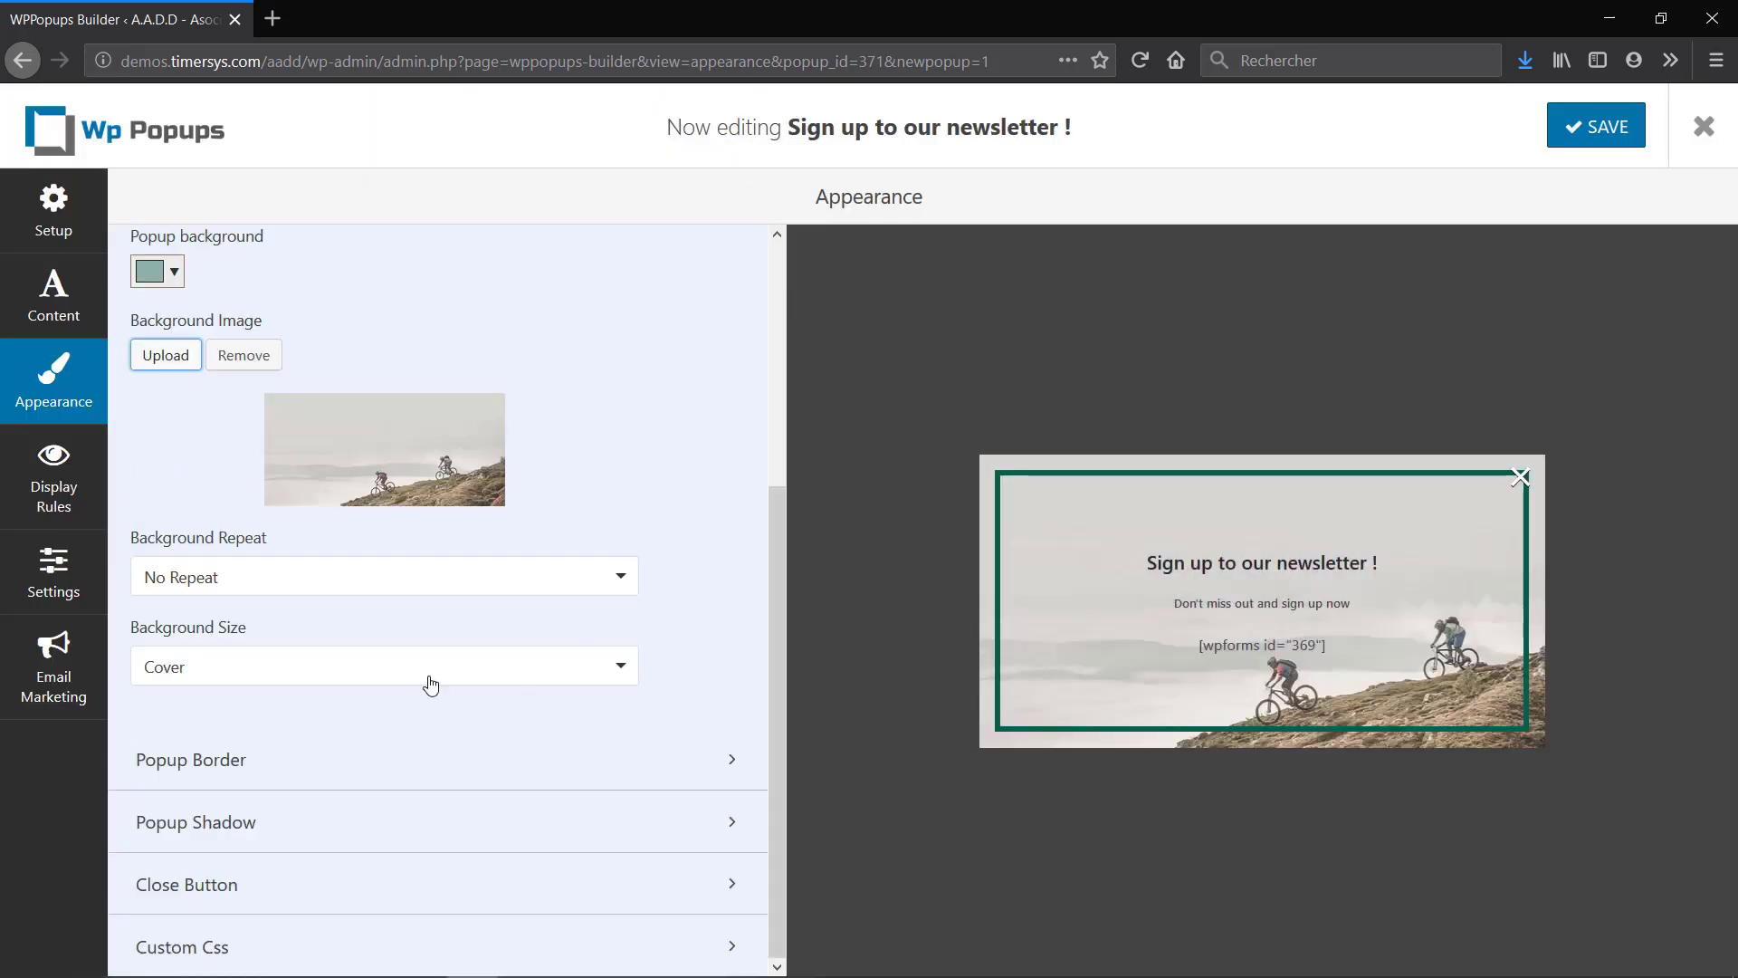
pyautogui.click(431, 682)
pyautogui.click(462, 670)
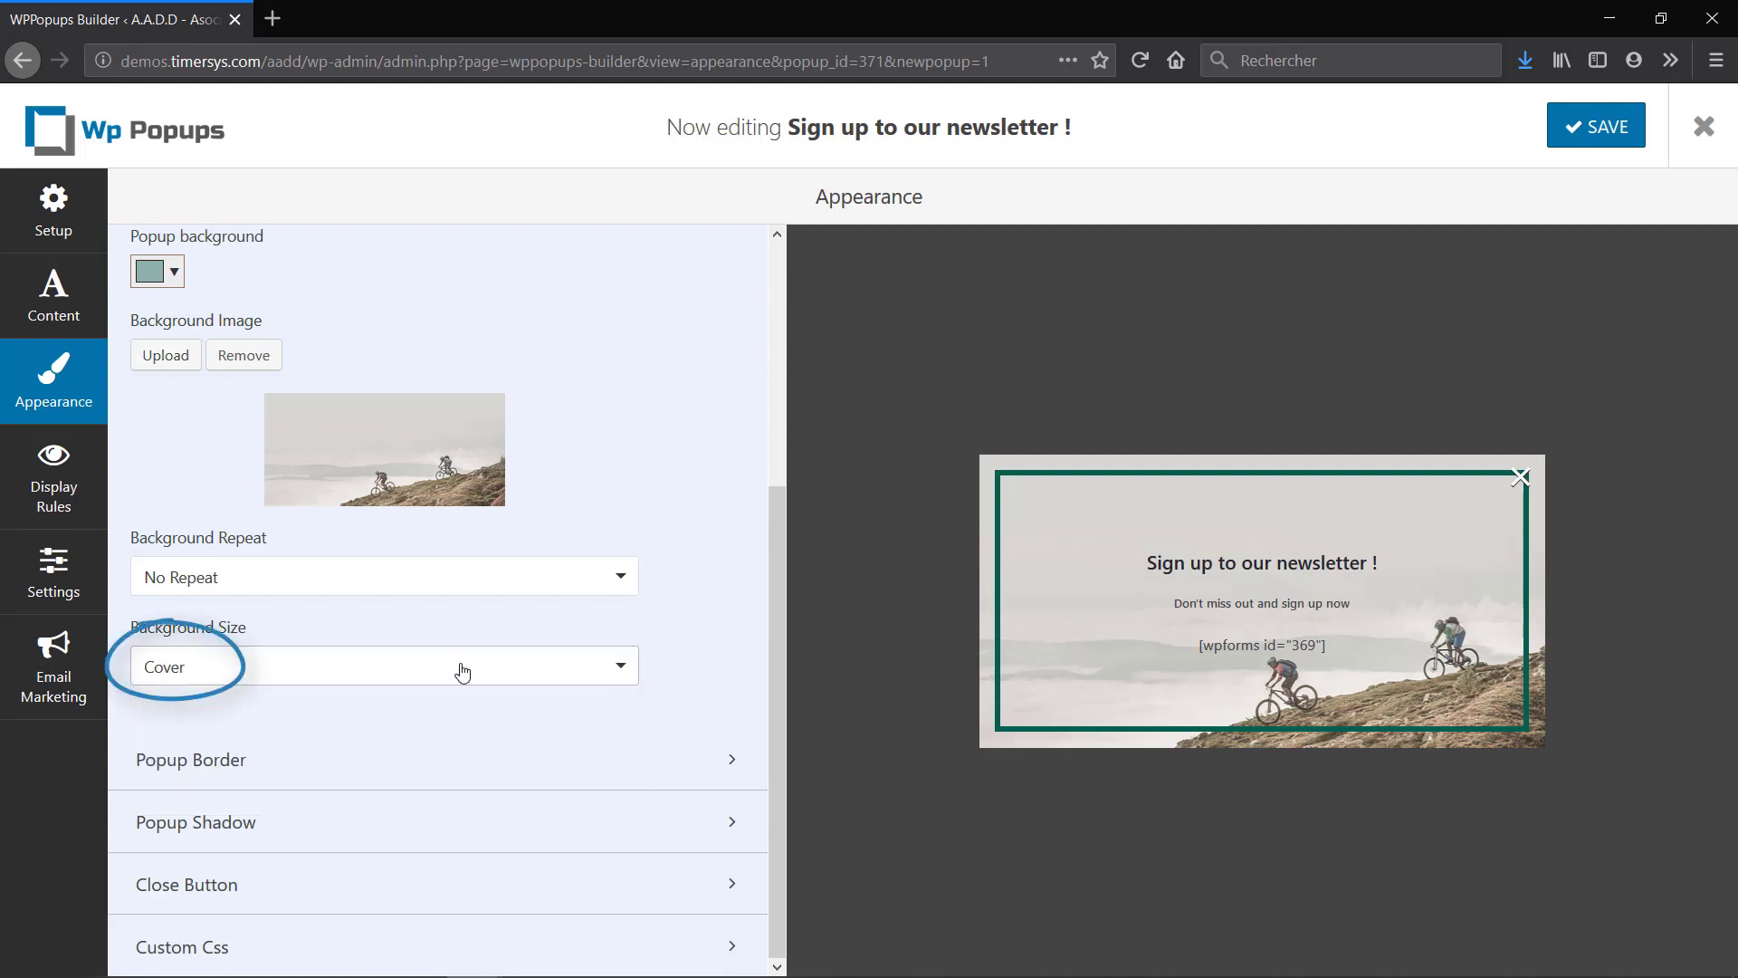
# - Give the popup a solid border two pixels thinner in a warm gold colour
pyautogui.click(441, 769)
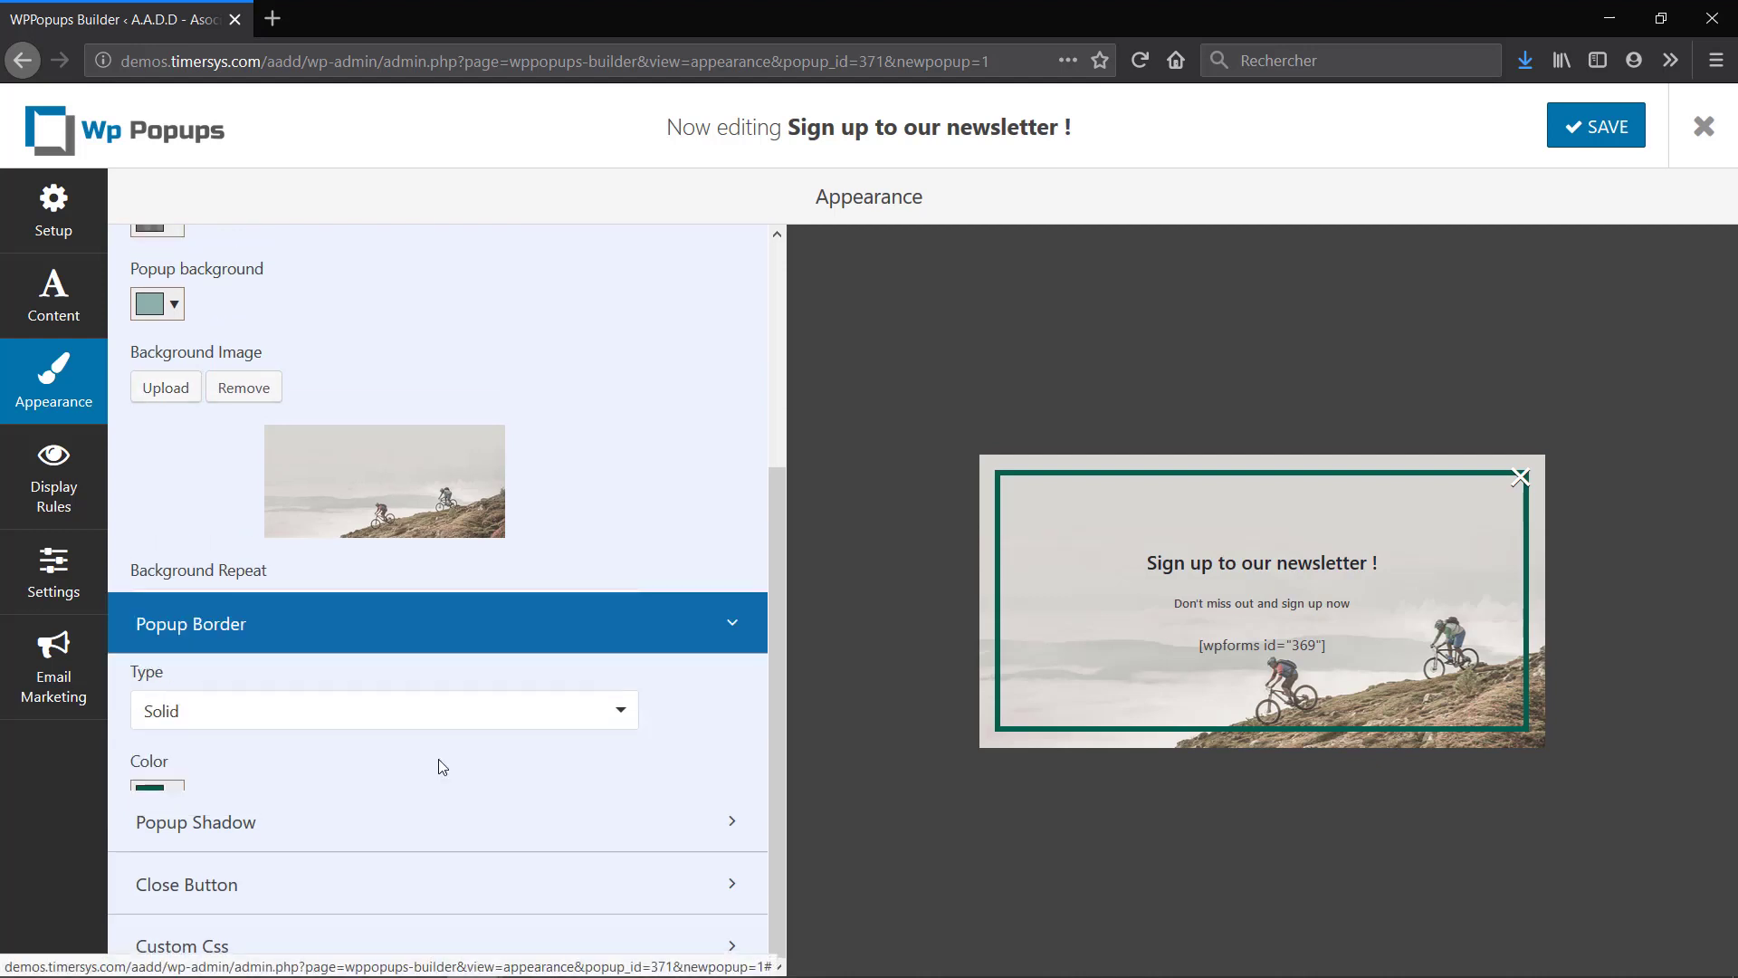
pyautogui.click(366, 398)
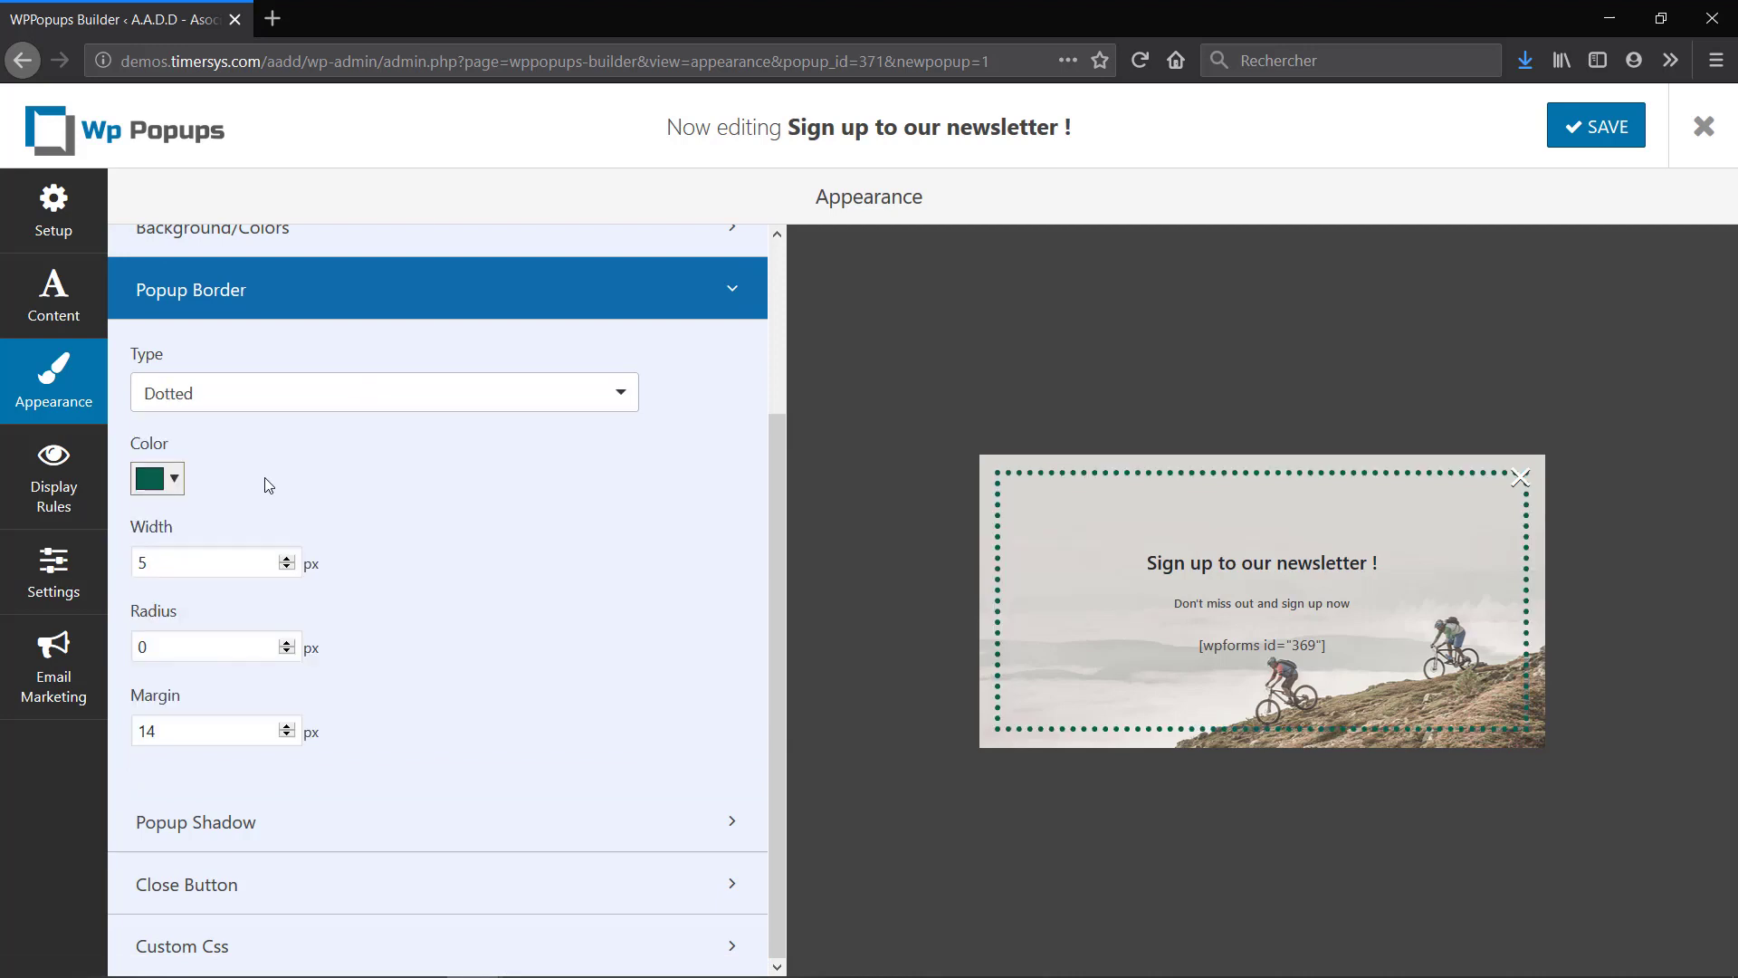
pyautogui.click(299, 399)
pyautogui.click(241, 436)
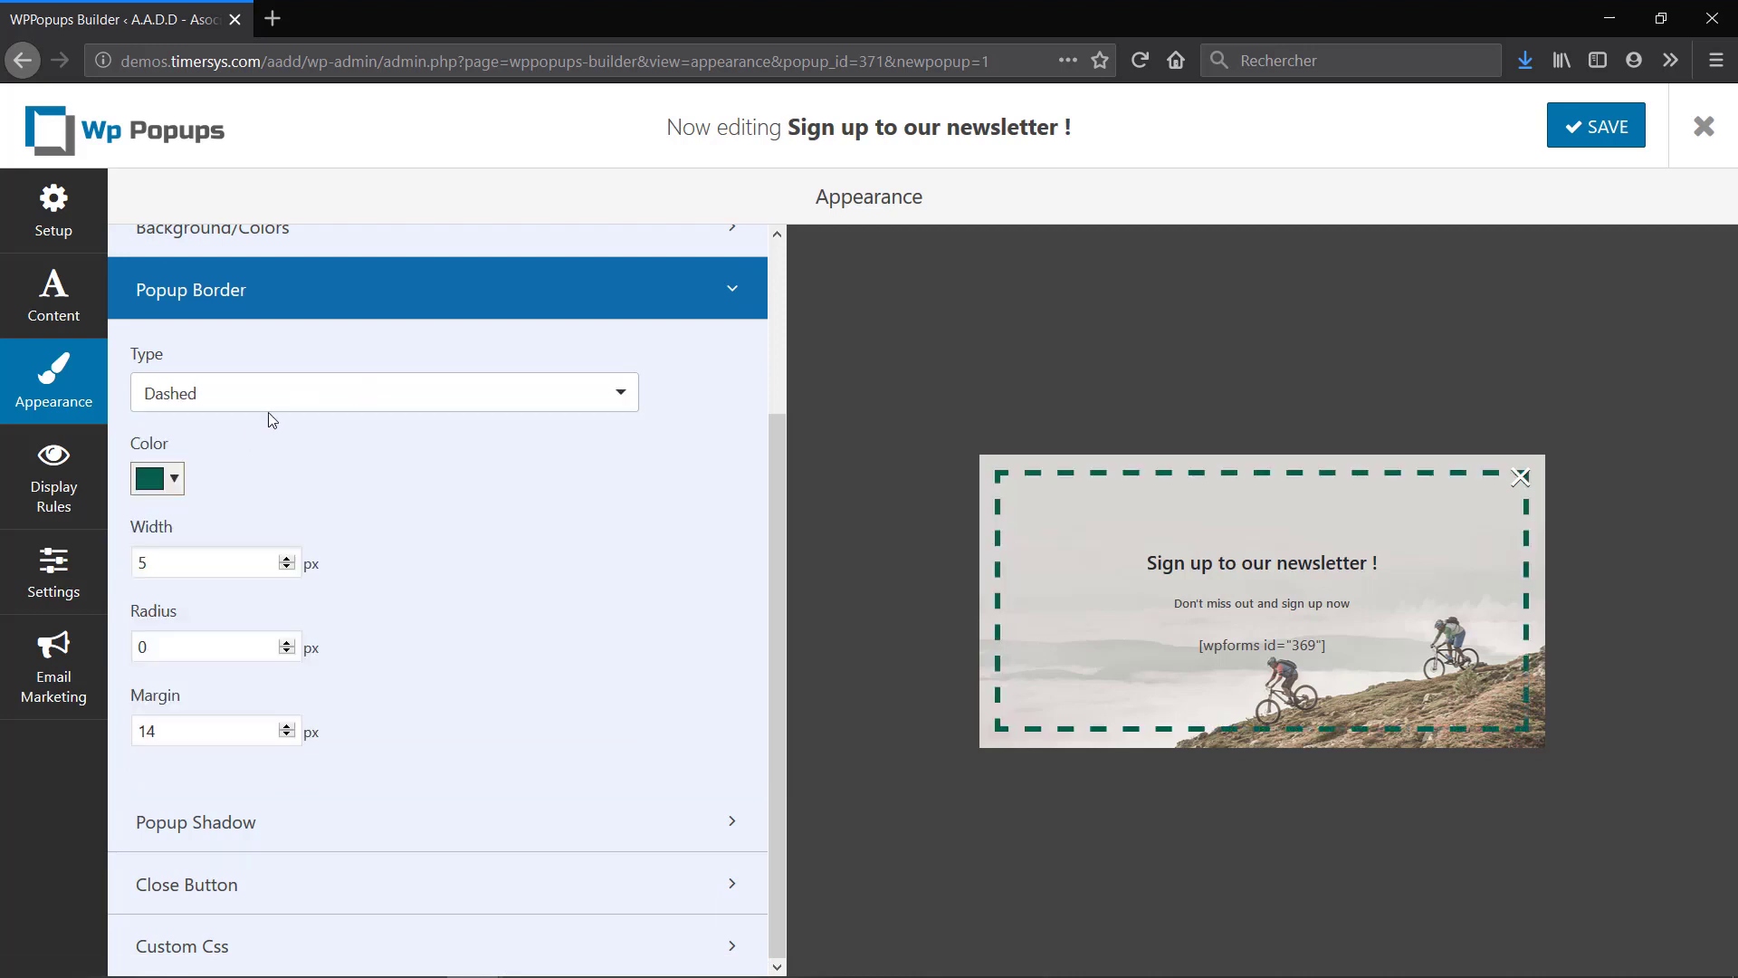
pyautogui.click(272, 411)
pyautogui.scroll(-1, 290, 715)
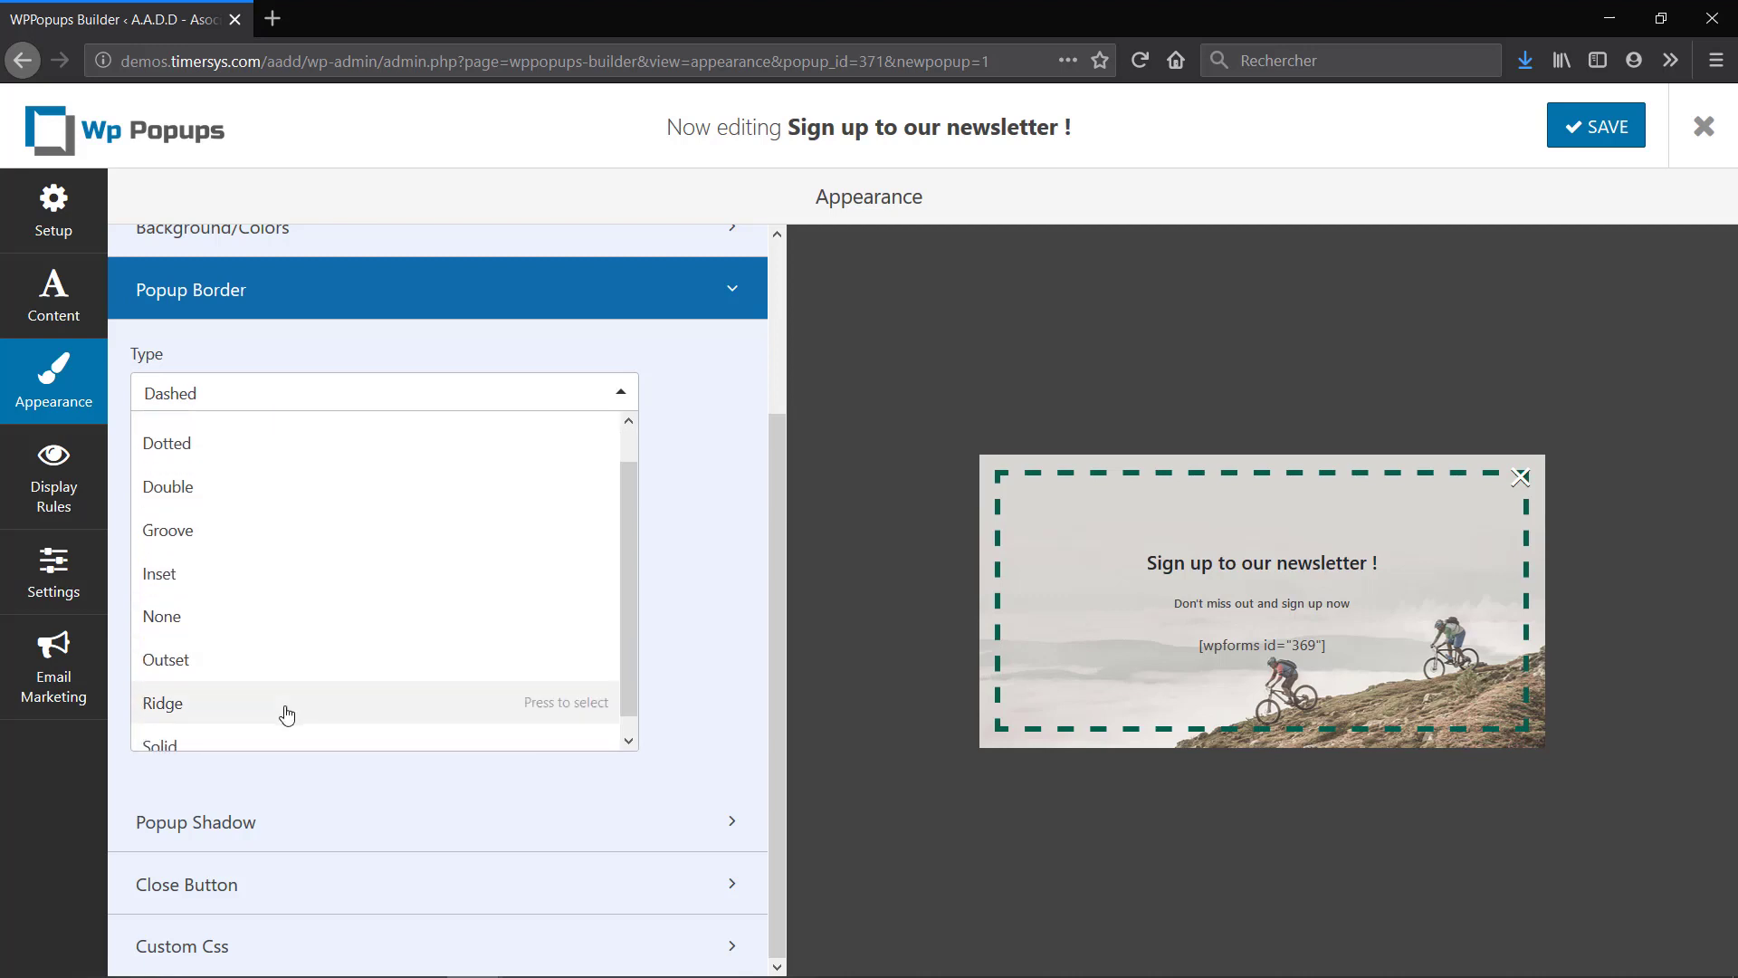
pyautogui.click(271, 733)
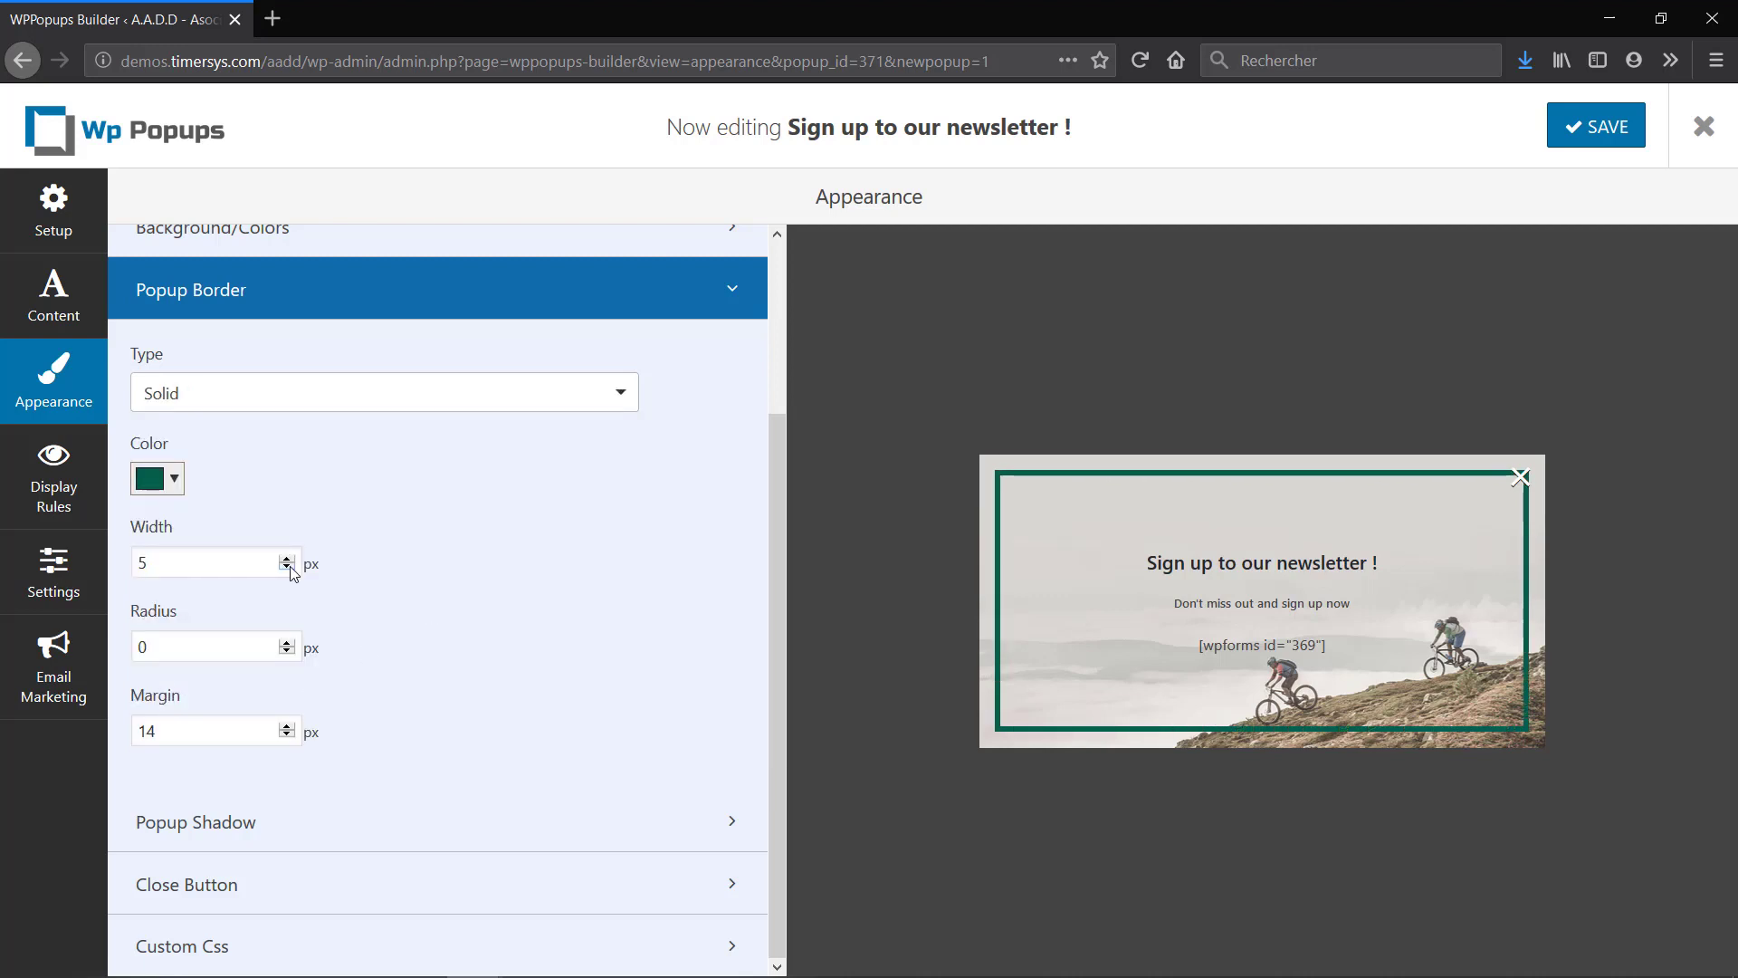
pyautogui.click(290, 567)
pyautogui.click(290, 568)
pyautogui.click(174, 480)
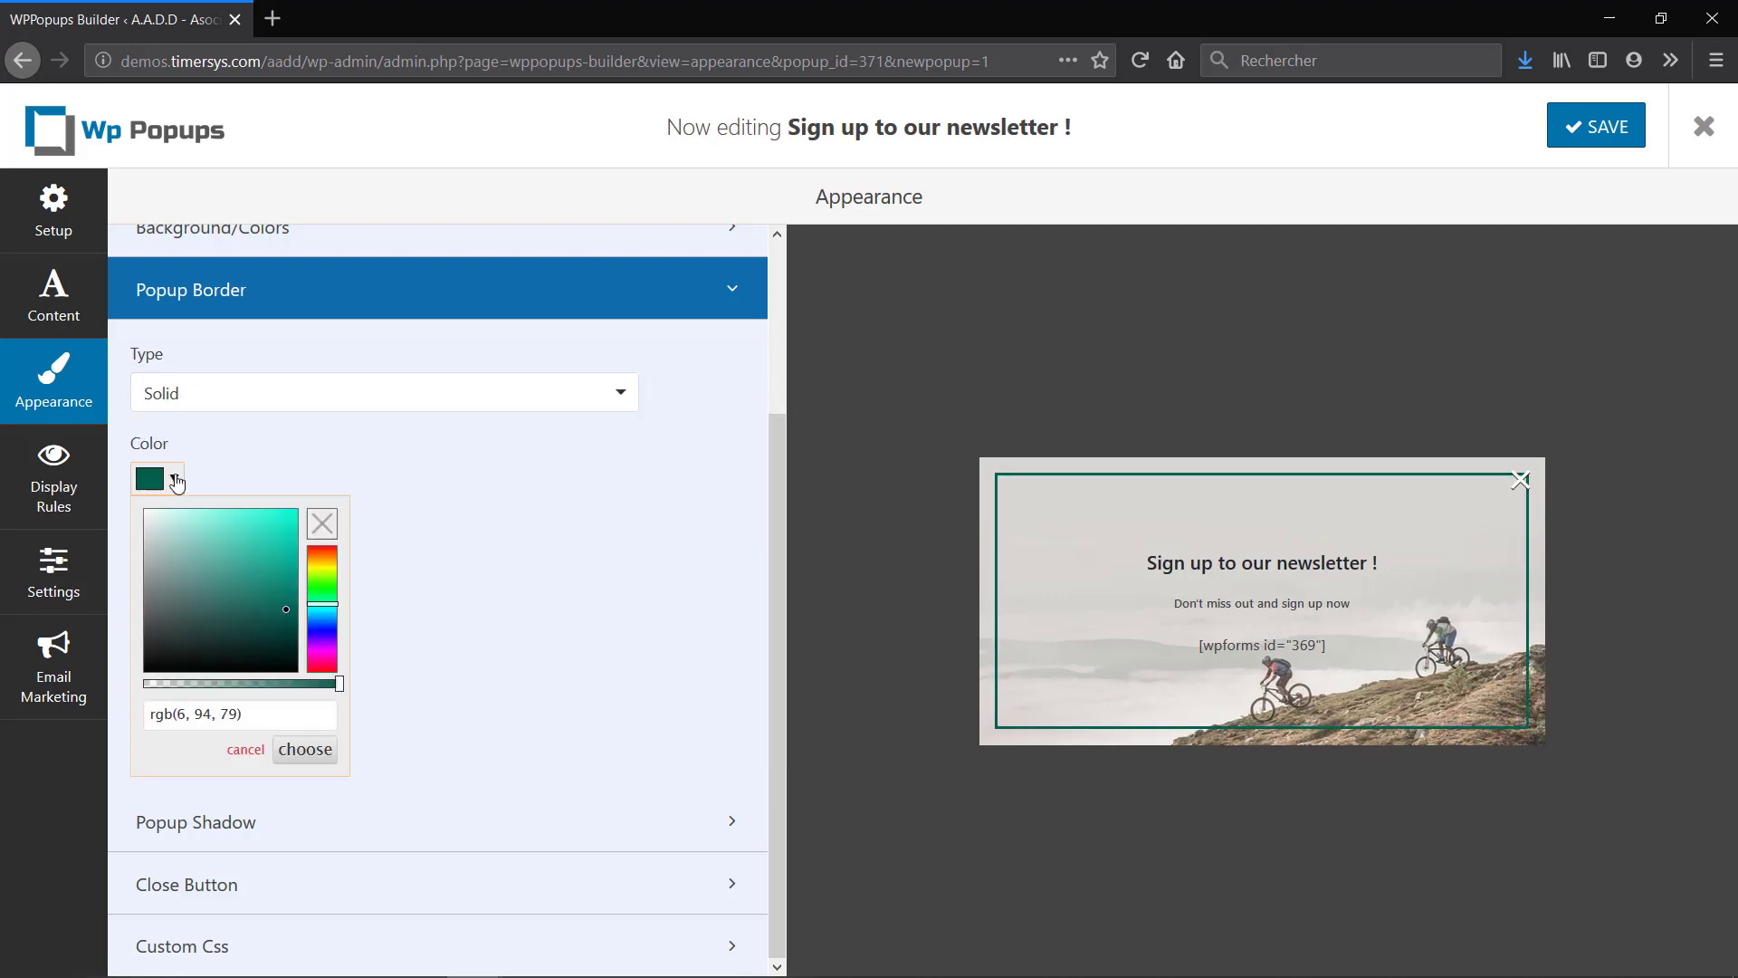
pyautogui.click(322, 561)
pyautogui.moveTo(271, 541); pyautogui.dragTo(253, 529)
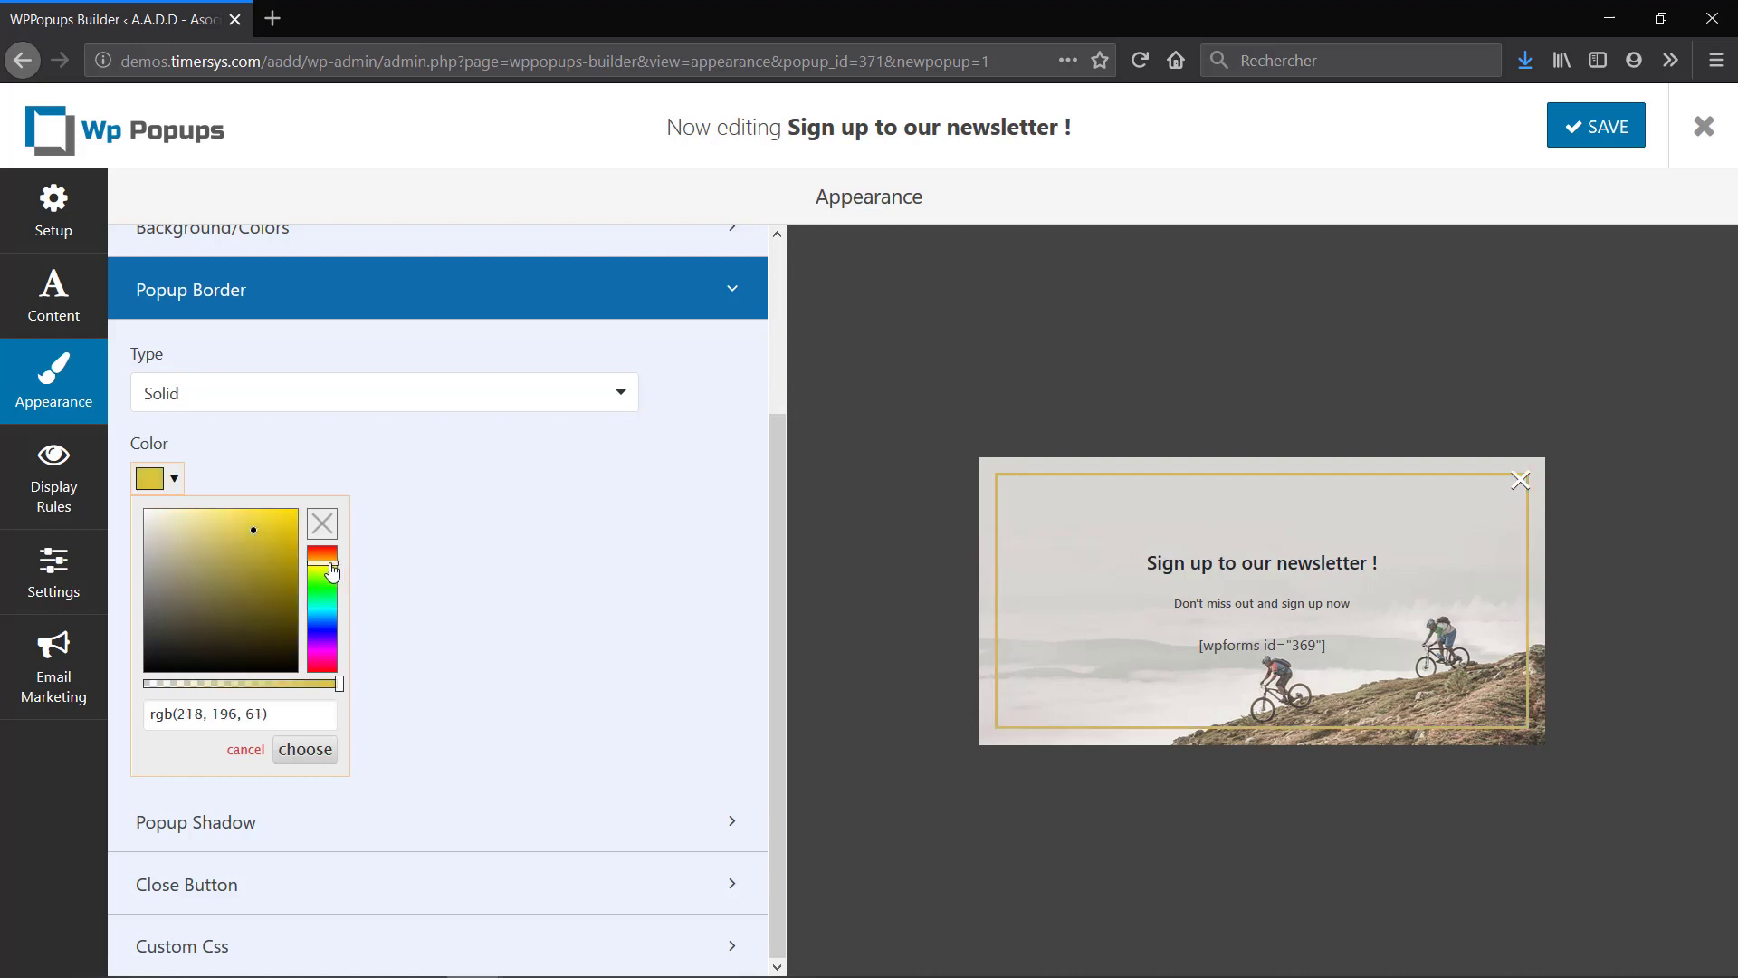
pyautogui.moveTo(333, 570); pyautogui.dragTo(240, 531)
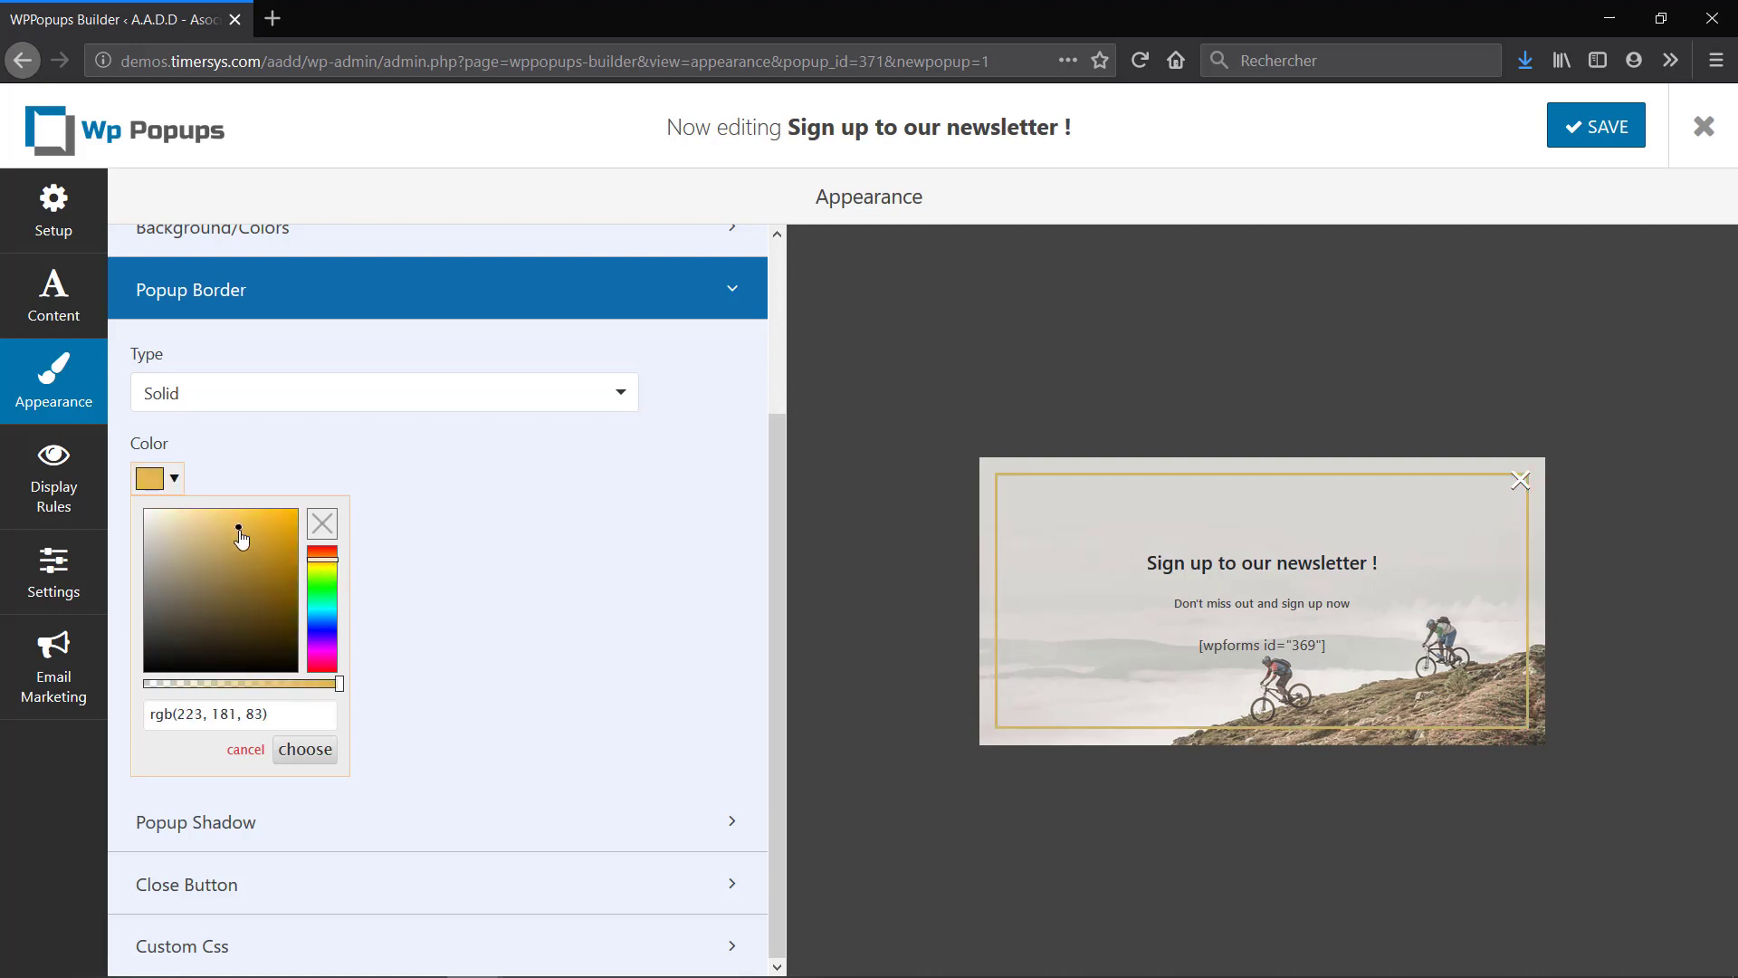
pyautogui.click(305, 749)
# - Add a dark drop shadow with X/Y offset 3, blur 3 and spread 2
pyautogui.click(442, 819)
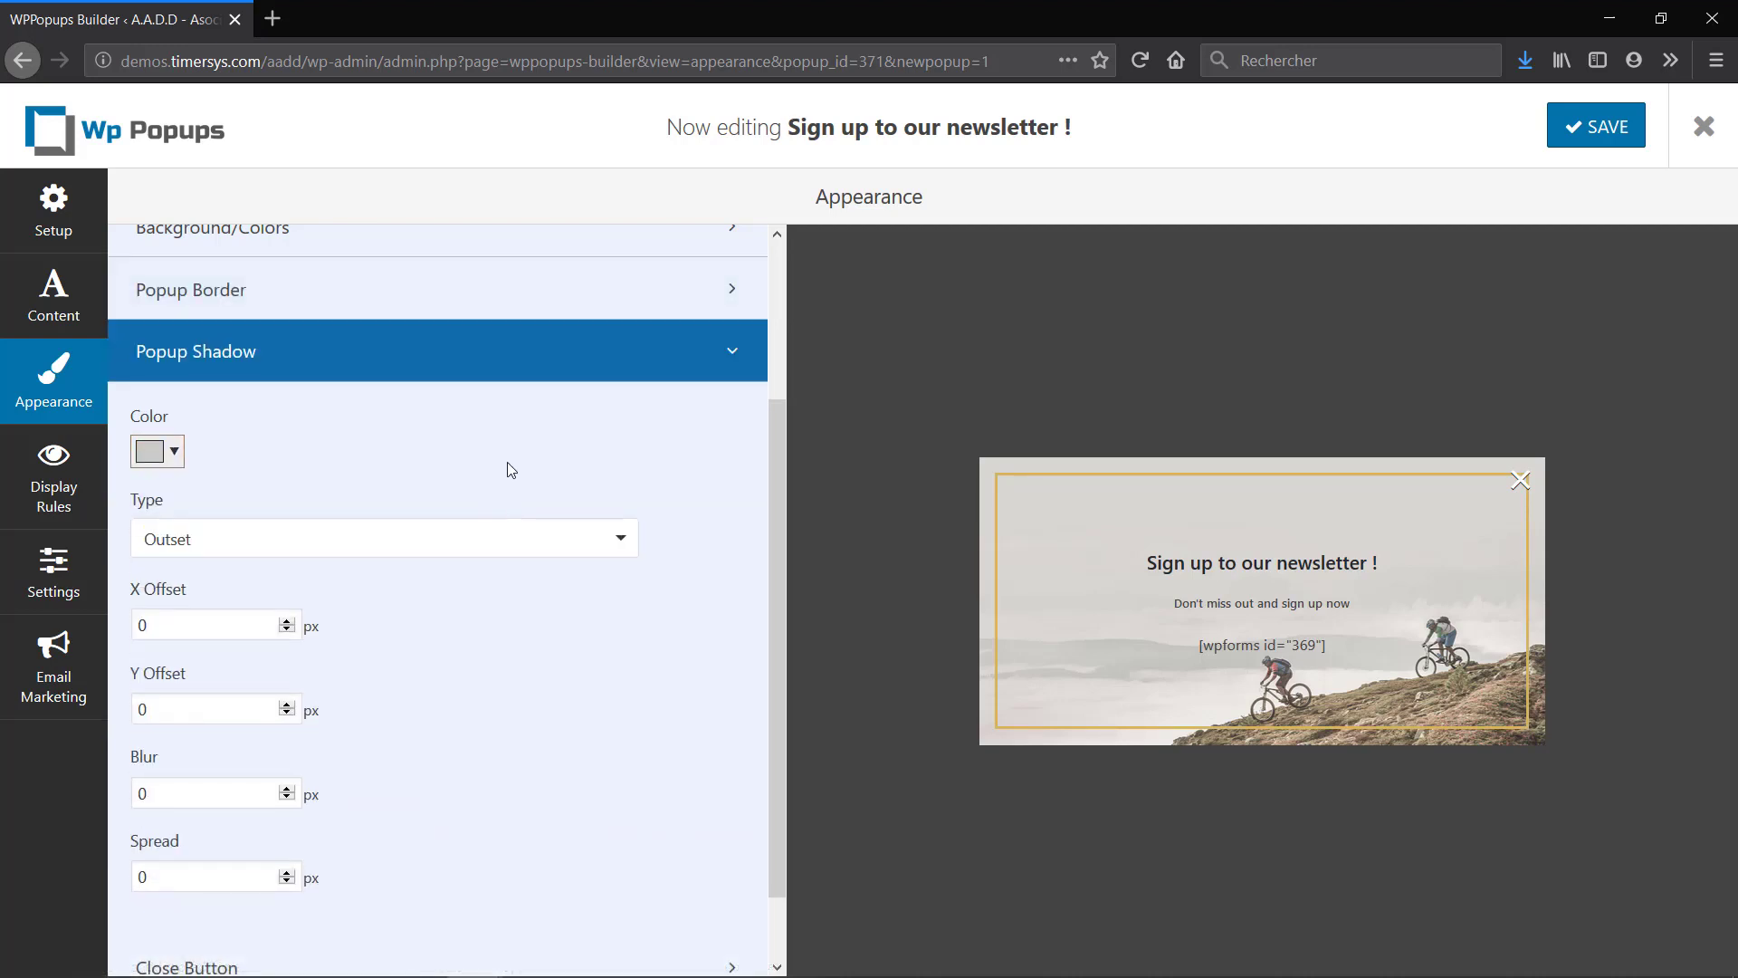
pyautogui.click(174, 452)
pyautogui.click(144, 559)
pyautogui.click(290, 694)
pyautogui.click(287, 621)
pyautogui.click(287, 621)
pyautogui.click(287, 621)
pyautogui.click(287, 705)
pyautogui.scroll(-1, 287, 702)
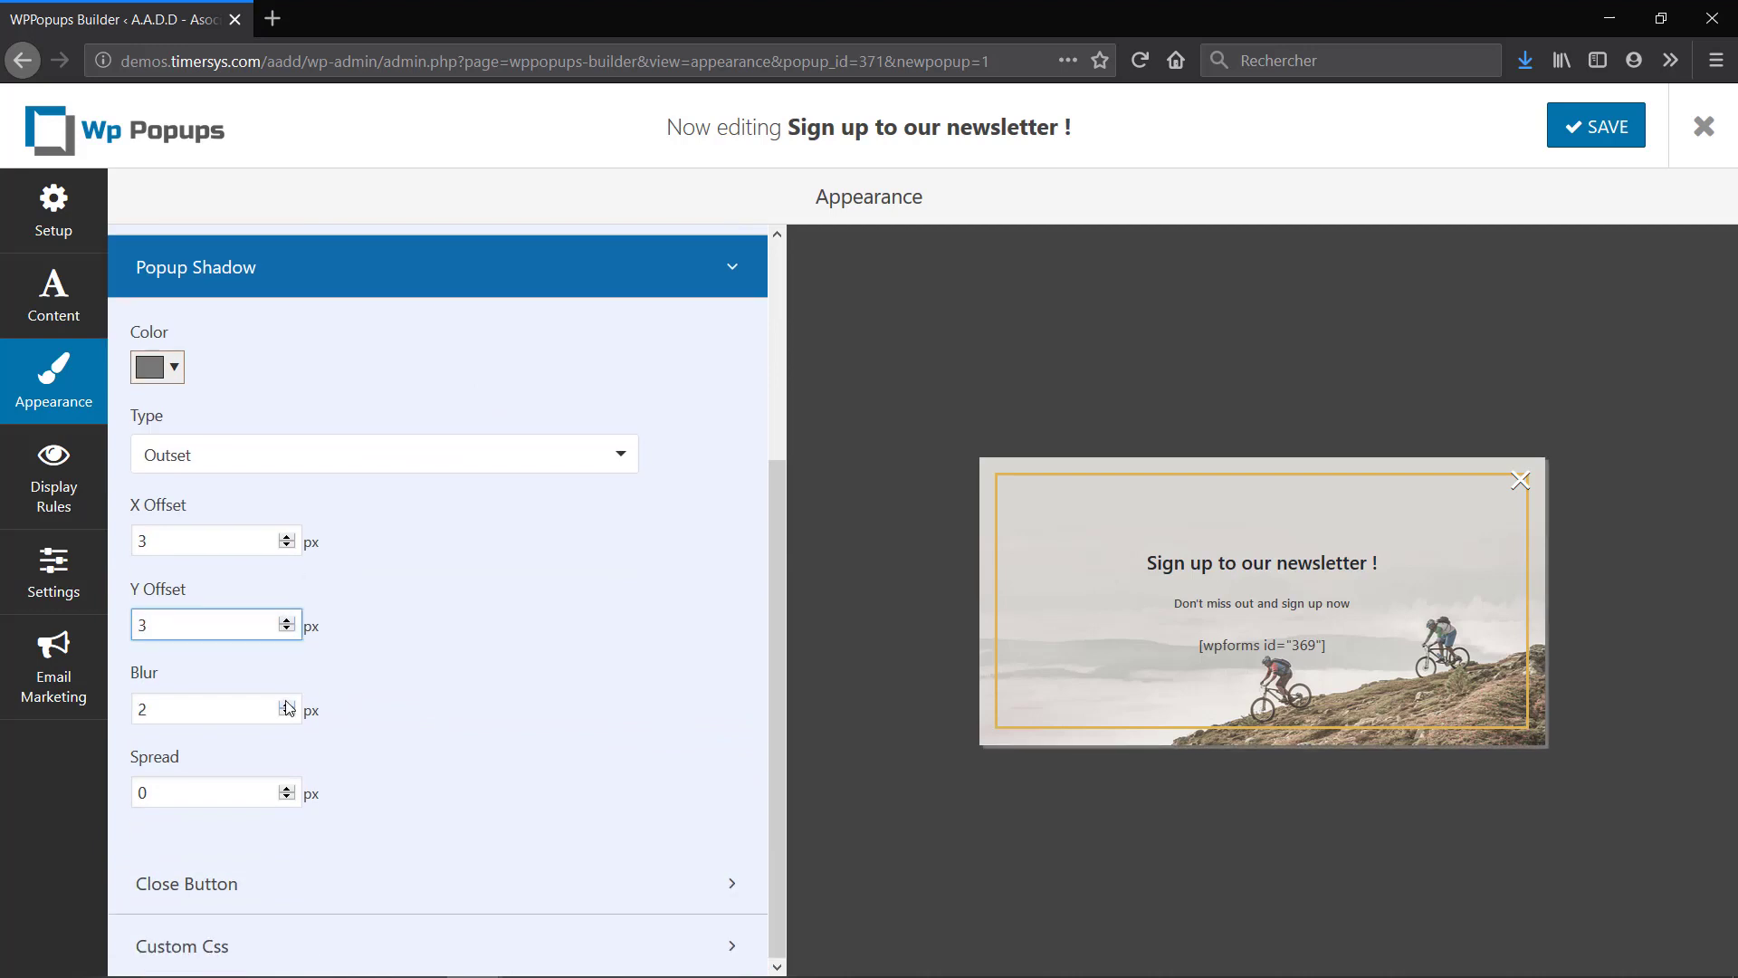
pyautogui.click(287, 703)
pyautogui.click(287, 703)
pyautogui.click(286, 702)
pyautogui.click(287, 787)
pyautogui.click(287, 787)
pyautogui.click(174, 367)
pyautogui.click(142, 543)
# - Settle the drop shadow on a grey colour and collapse the shadow settings
pyautogui.click(305, 612)
pyautogui.click(150, 367)
pyautogui.click(143, 504)
pyautogui.click(305, 612)
pyautogui.click(483, 267)
# - Make the close button dark grey rgb(66, 66, 66) at size 31, then save the popup
pyautogui.click(482, 643)
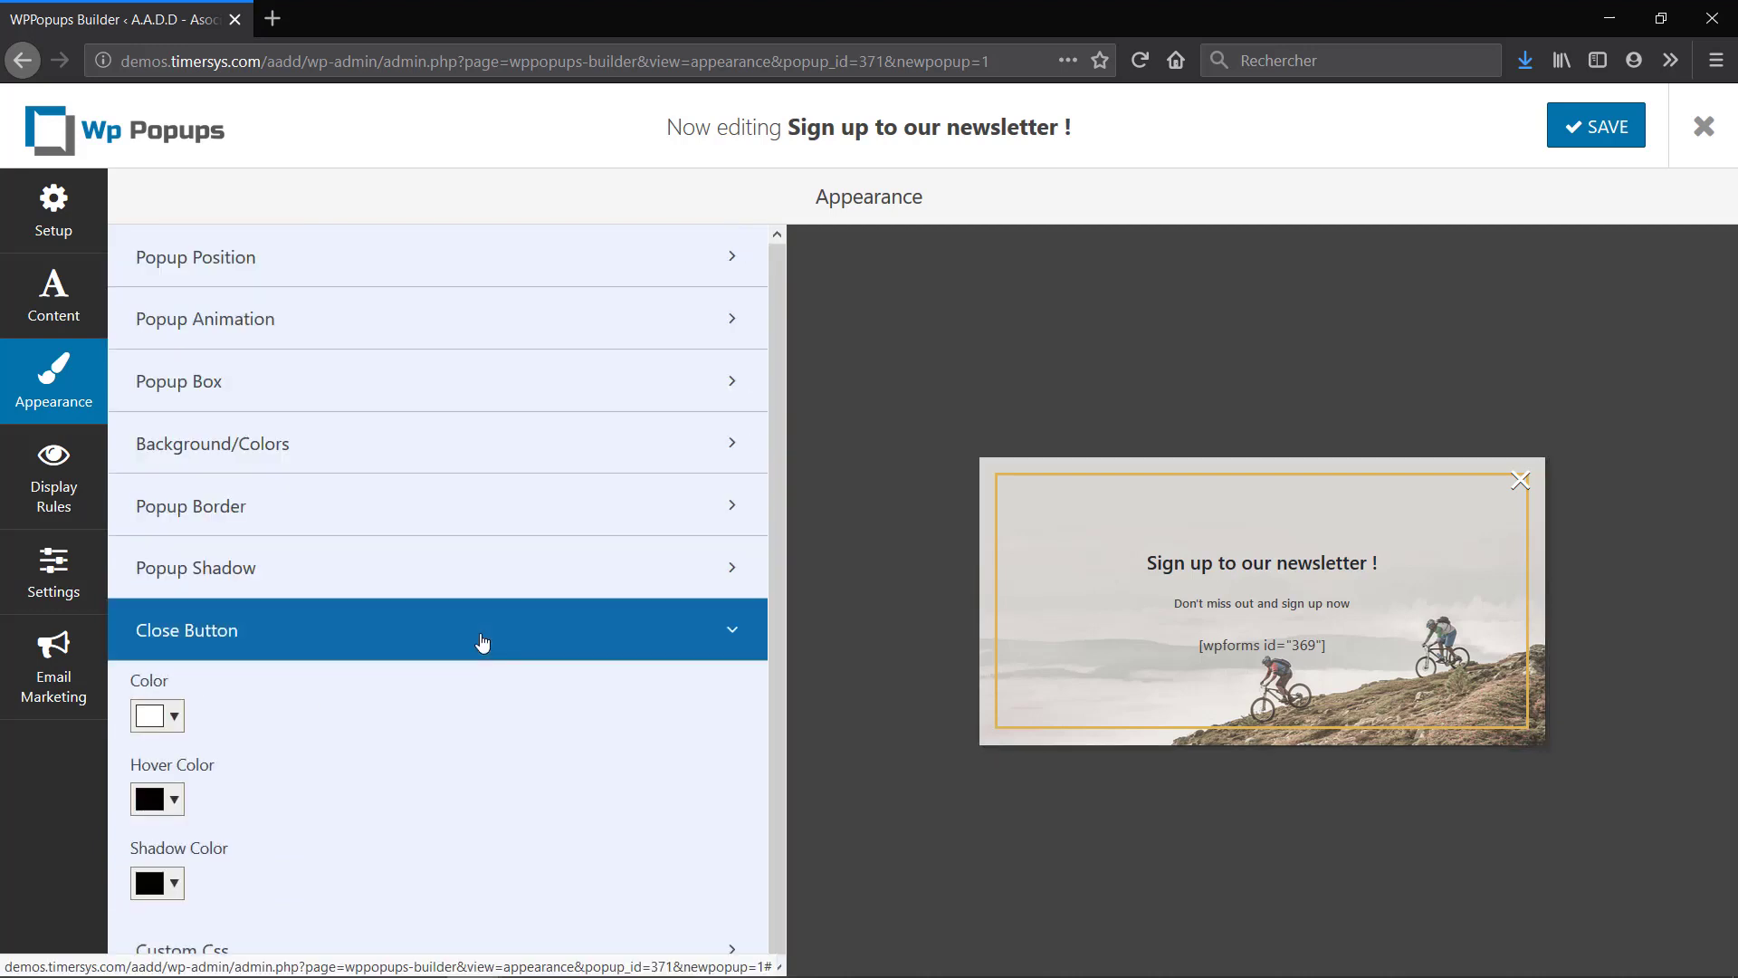
pyautogui.scroll(-3, 481, 610)
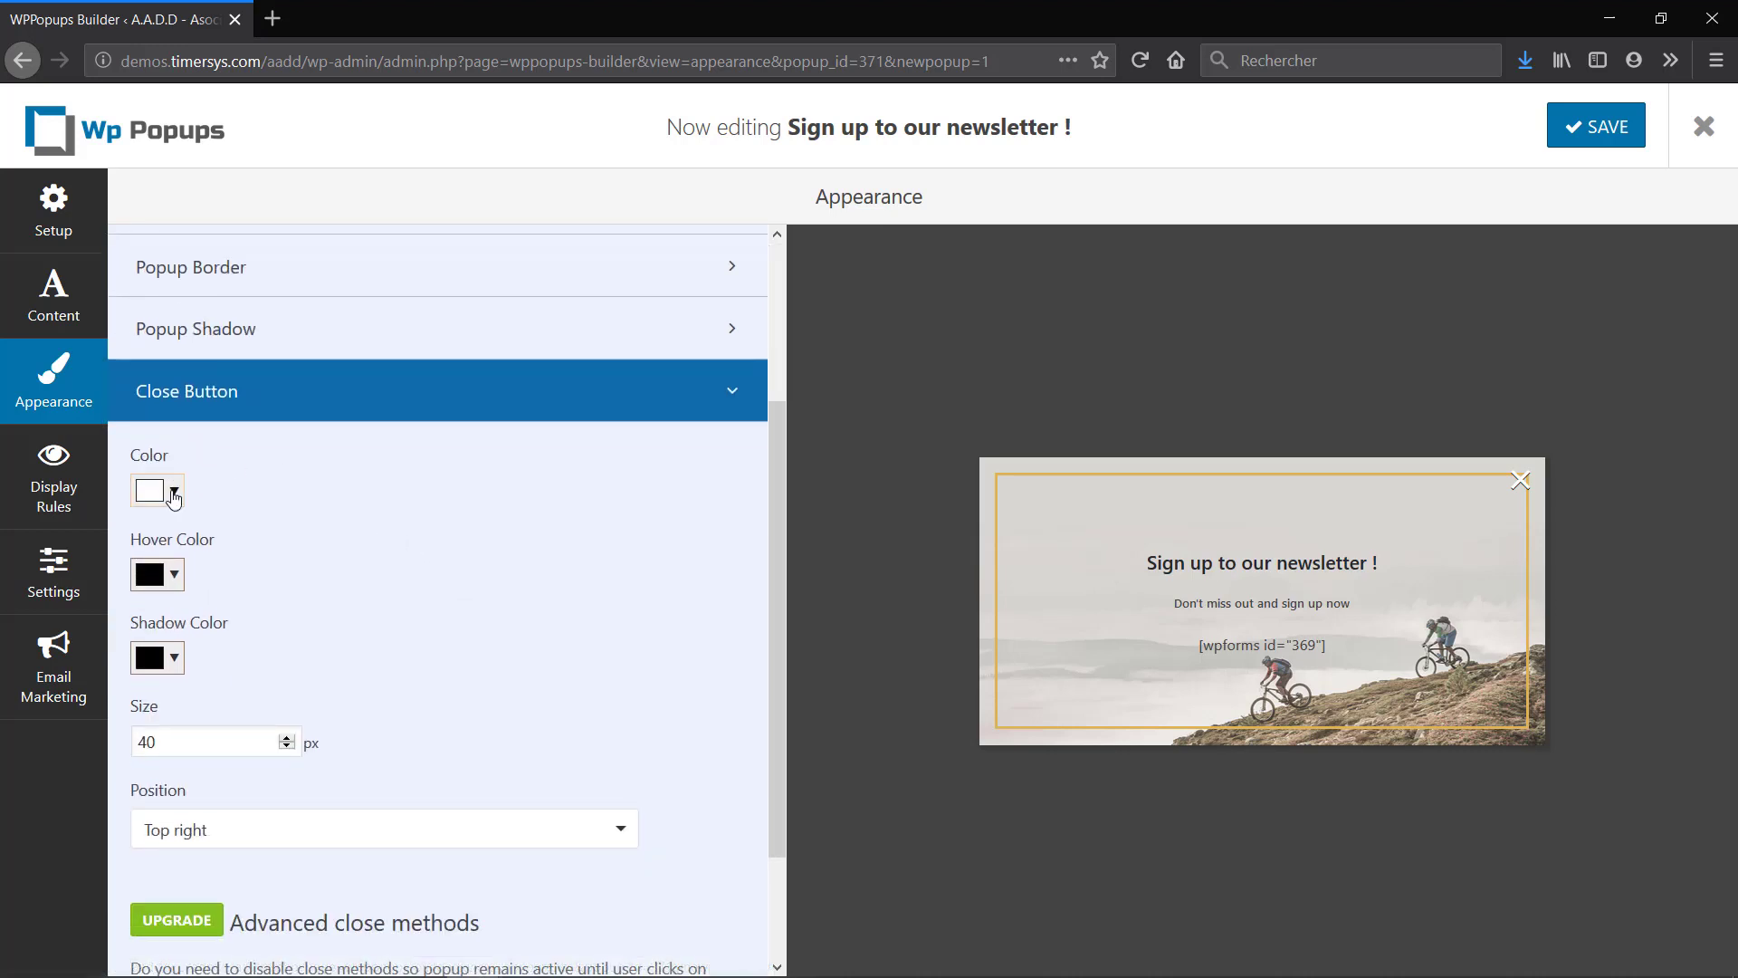
pyautogui.click(157, 489)
pyautogui.moveTo(171, 553); pyautogui.dragTo(127, 641)
pyautogui.click(128, 641)
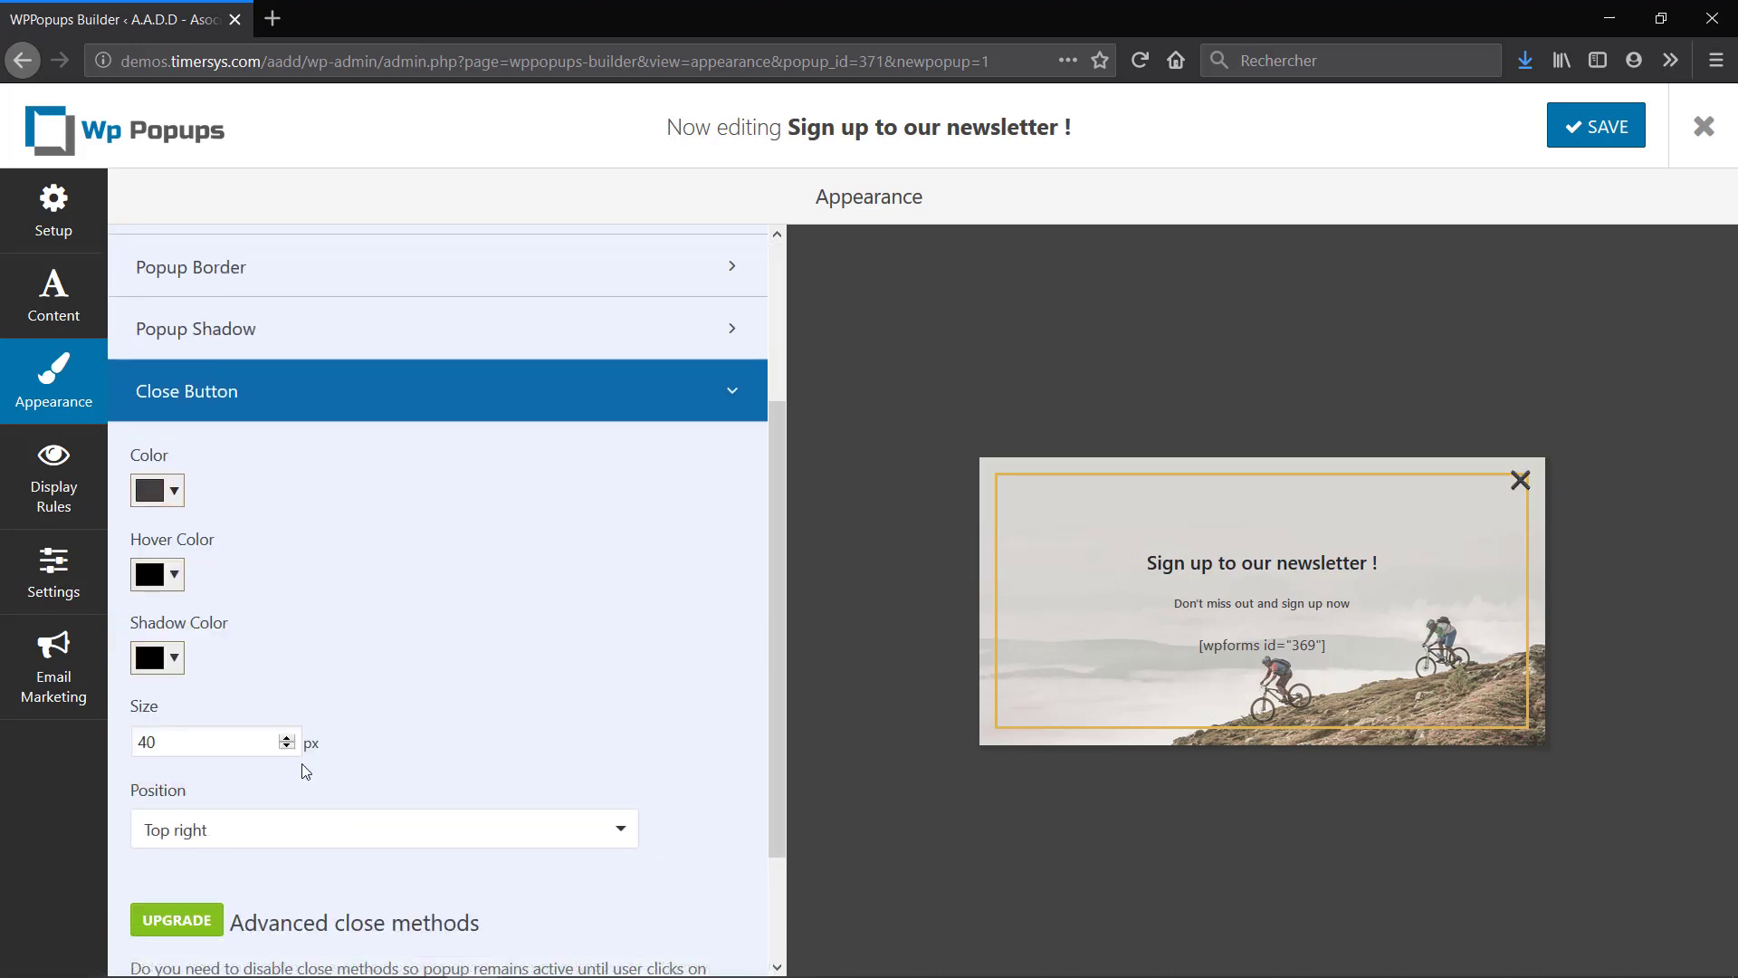
pyautogui.click(286, 745)
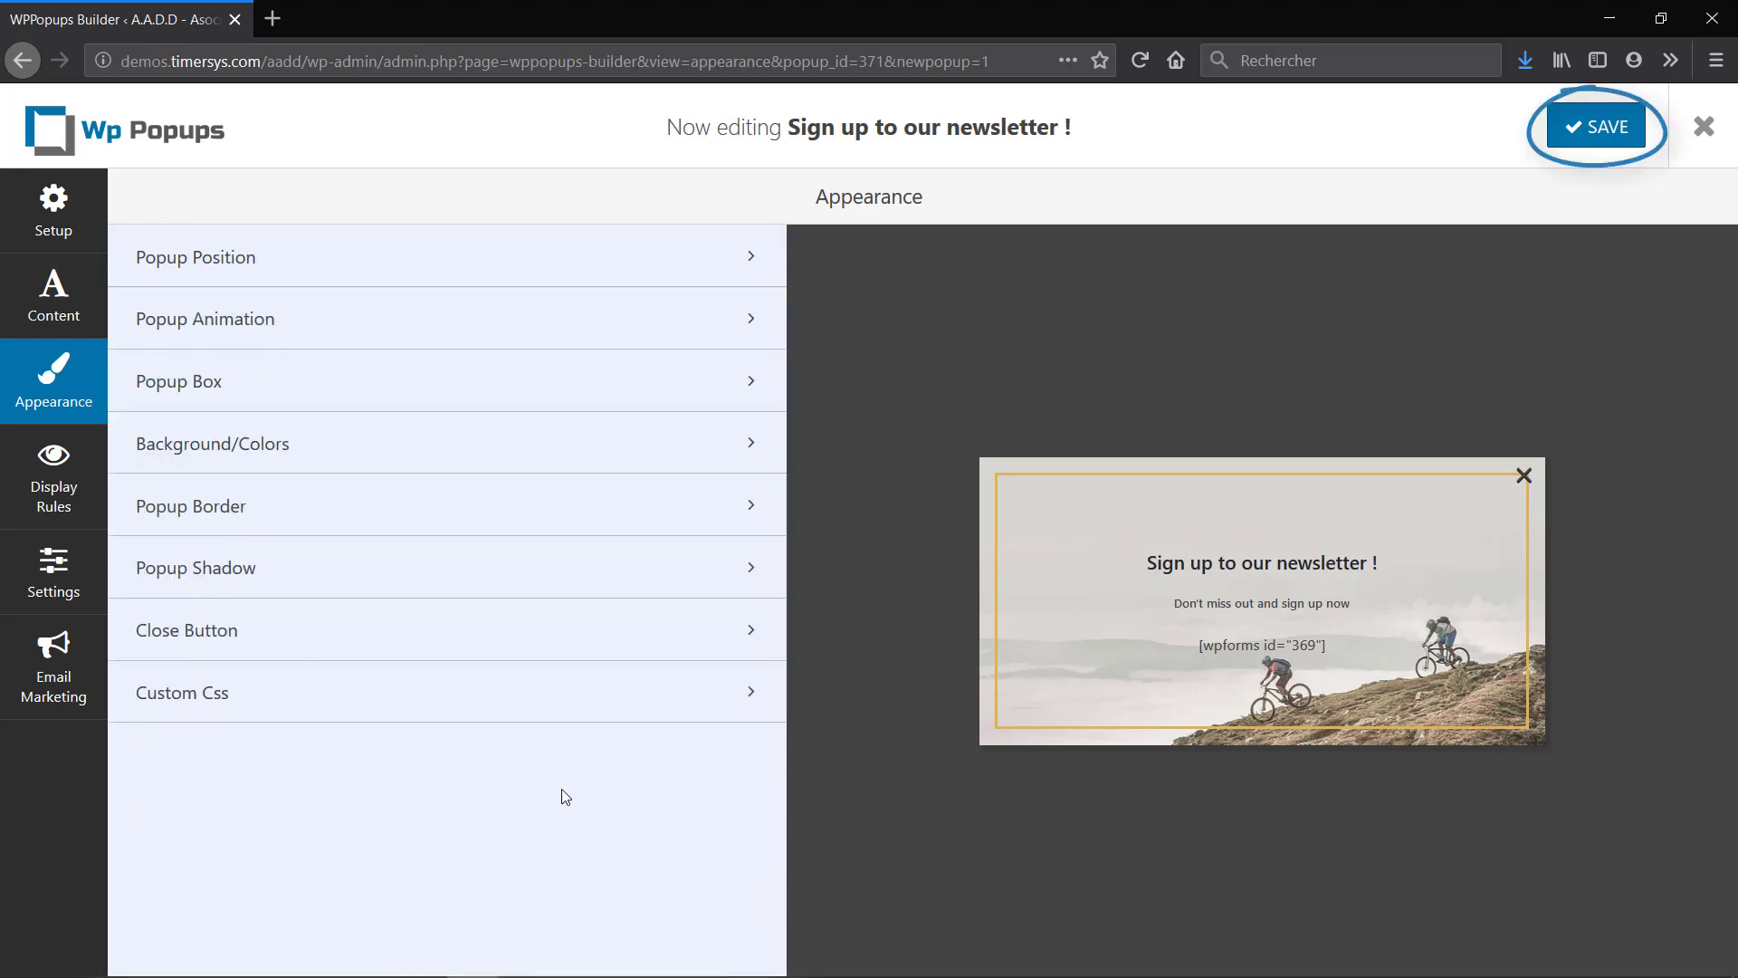
pyautogui.click(1608, 128)
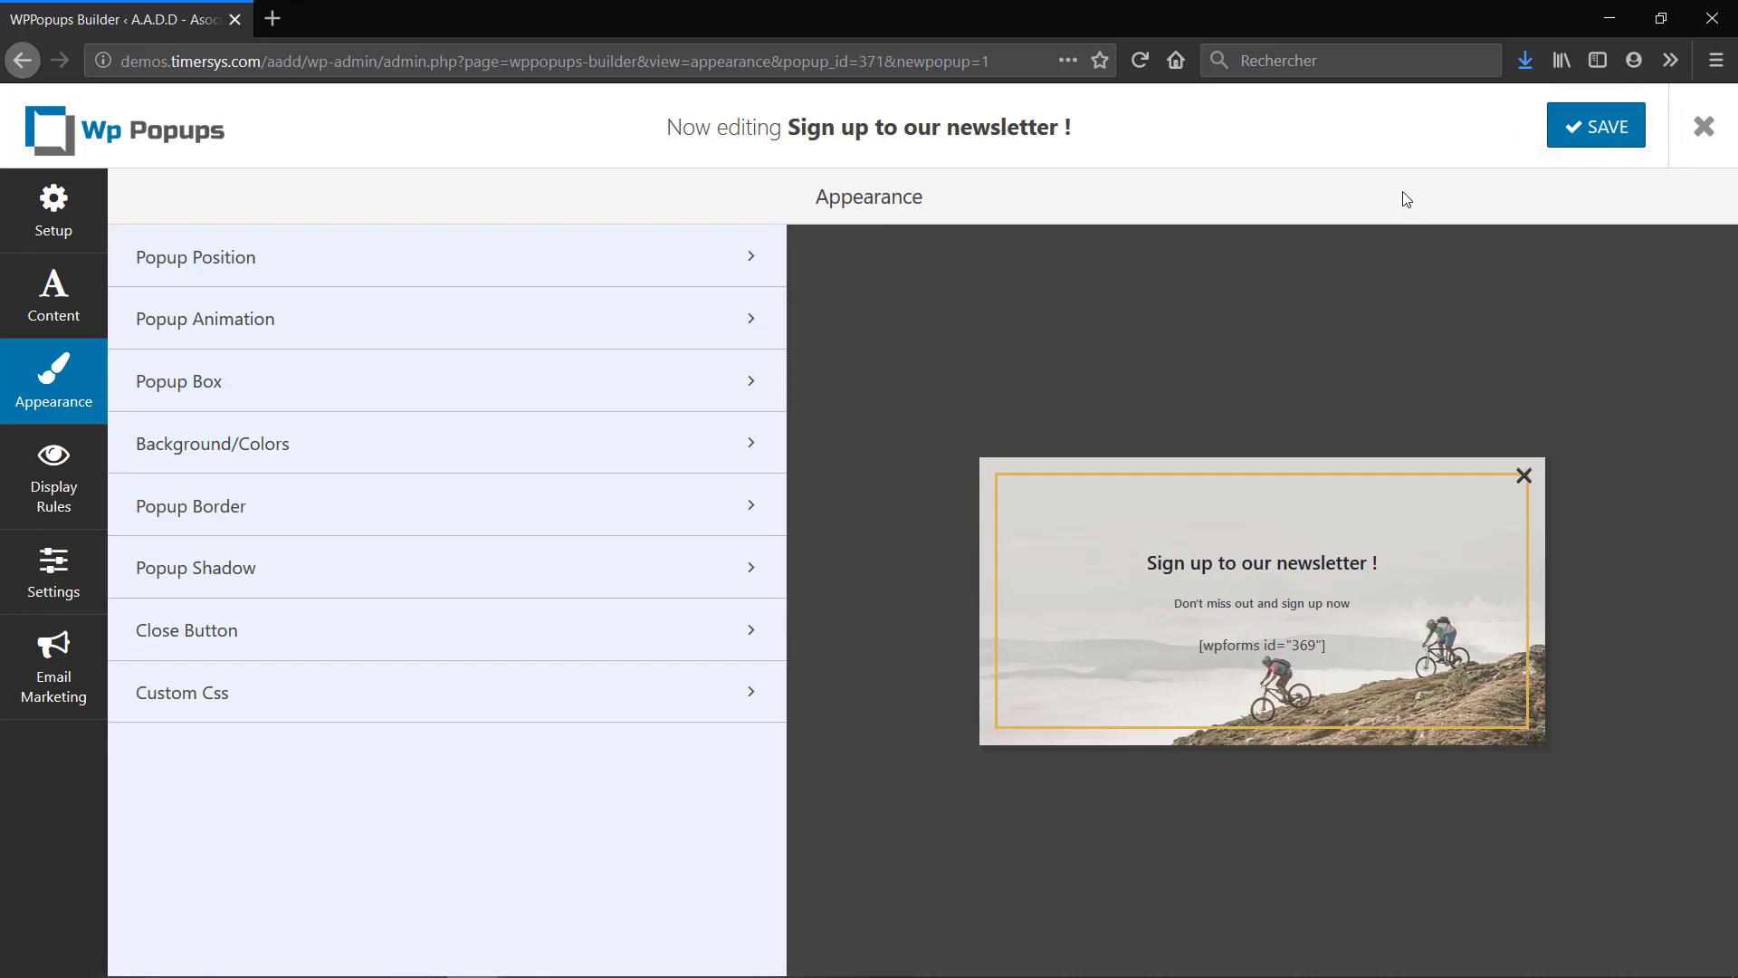
# - Load demos.timersys.com/aadd/ in a new browser tab
pyautogui.hotkey('ctrl', 't')
pyautogui.write('demos.timersys.com/aadd/')
pyautogui.press('Return')
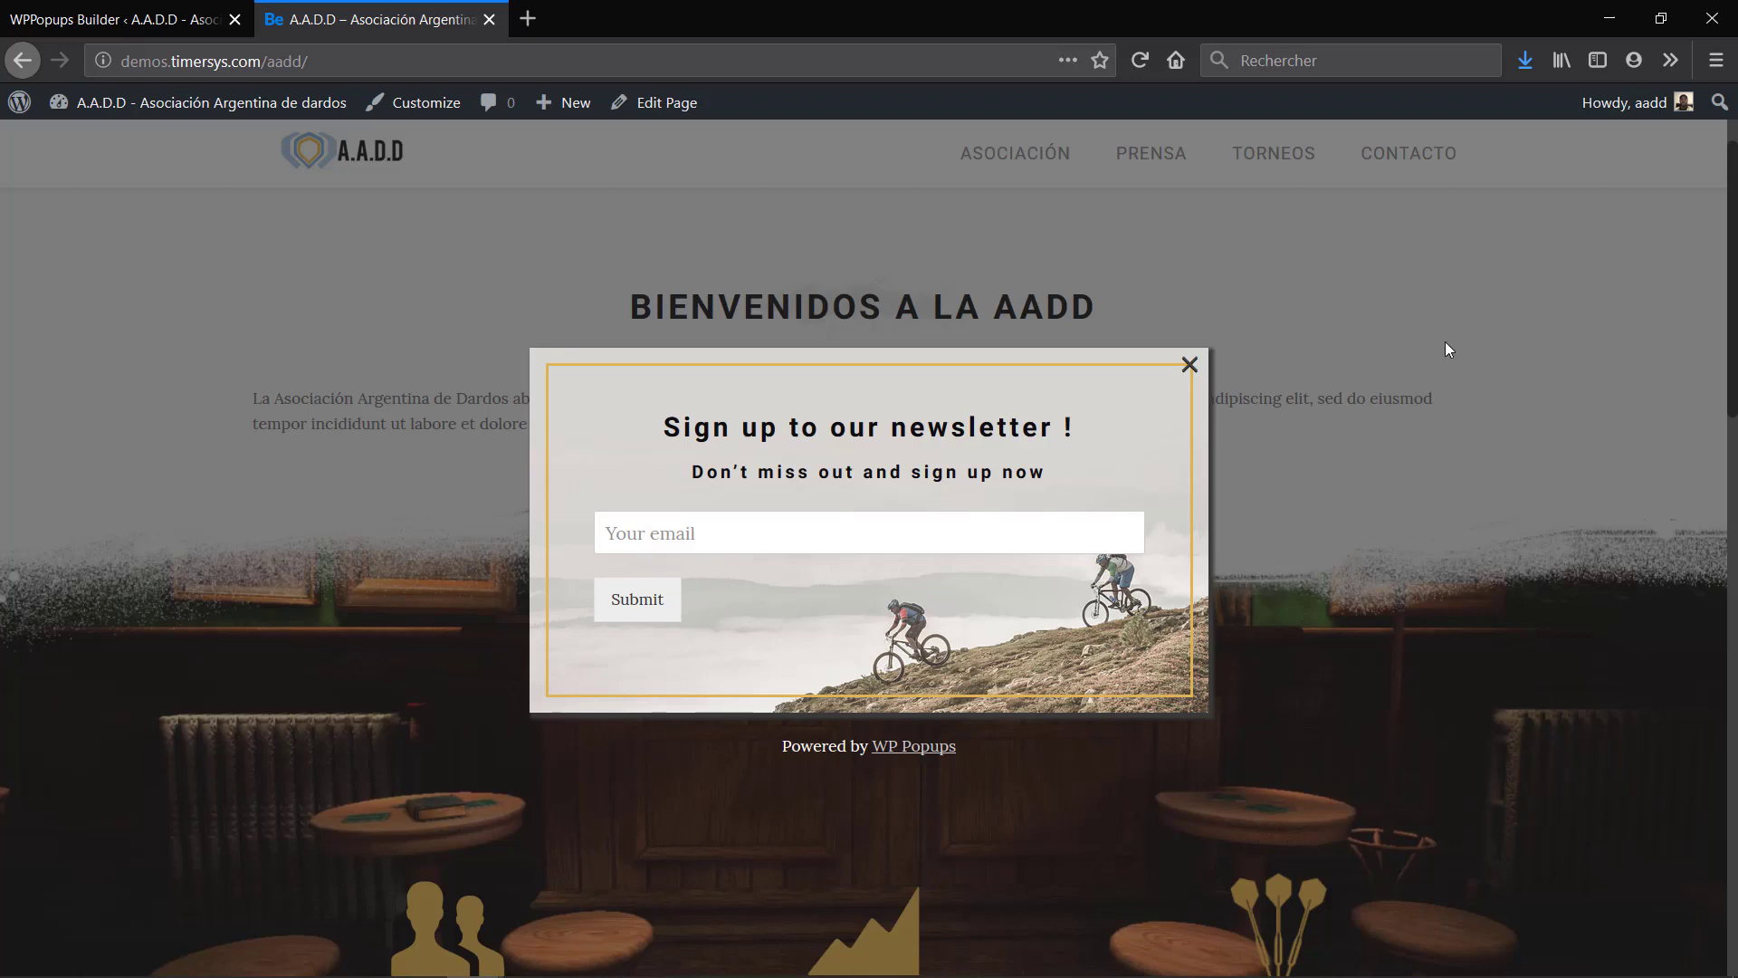
# - Submit a test e-mail address in the newsletter popup, then close the popup
pyautogui.click(657, 533)
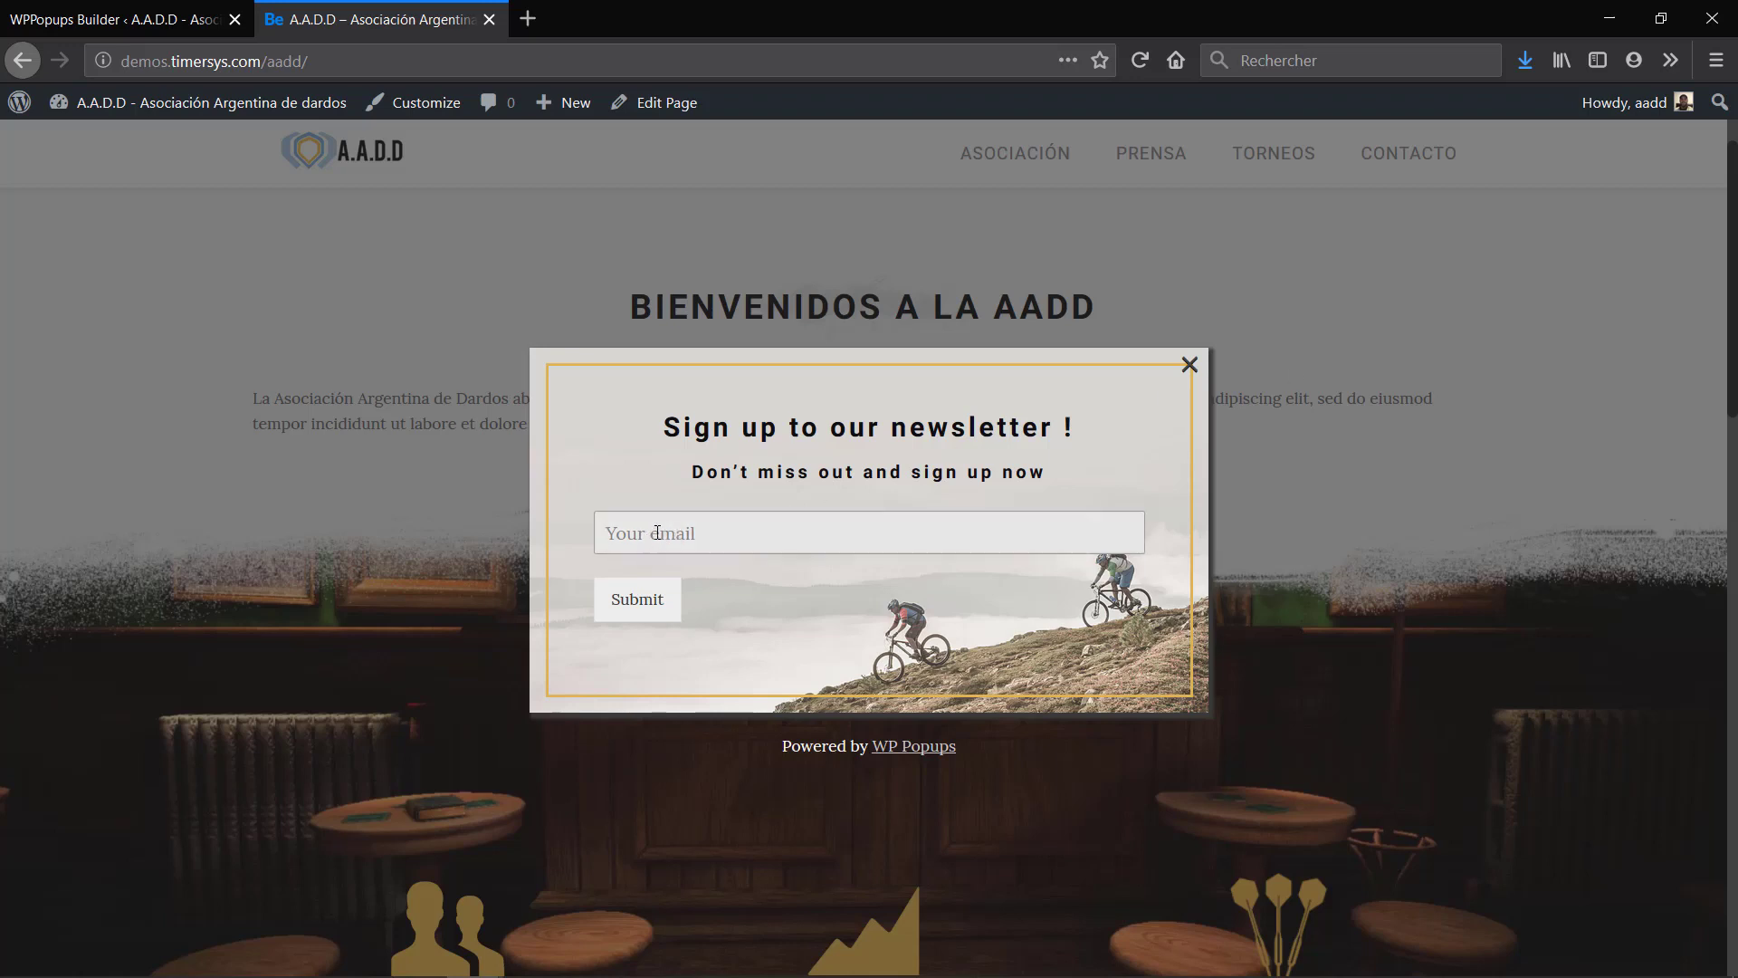
pyautogui.write('test@gmail.com')
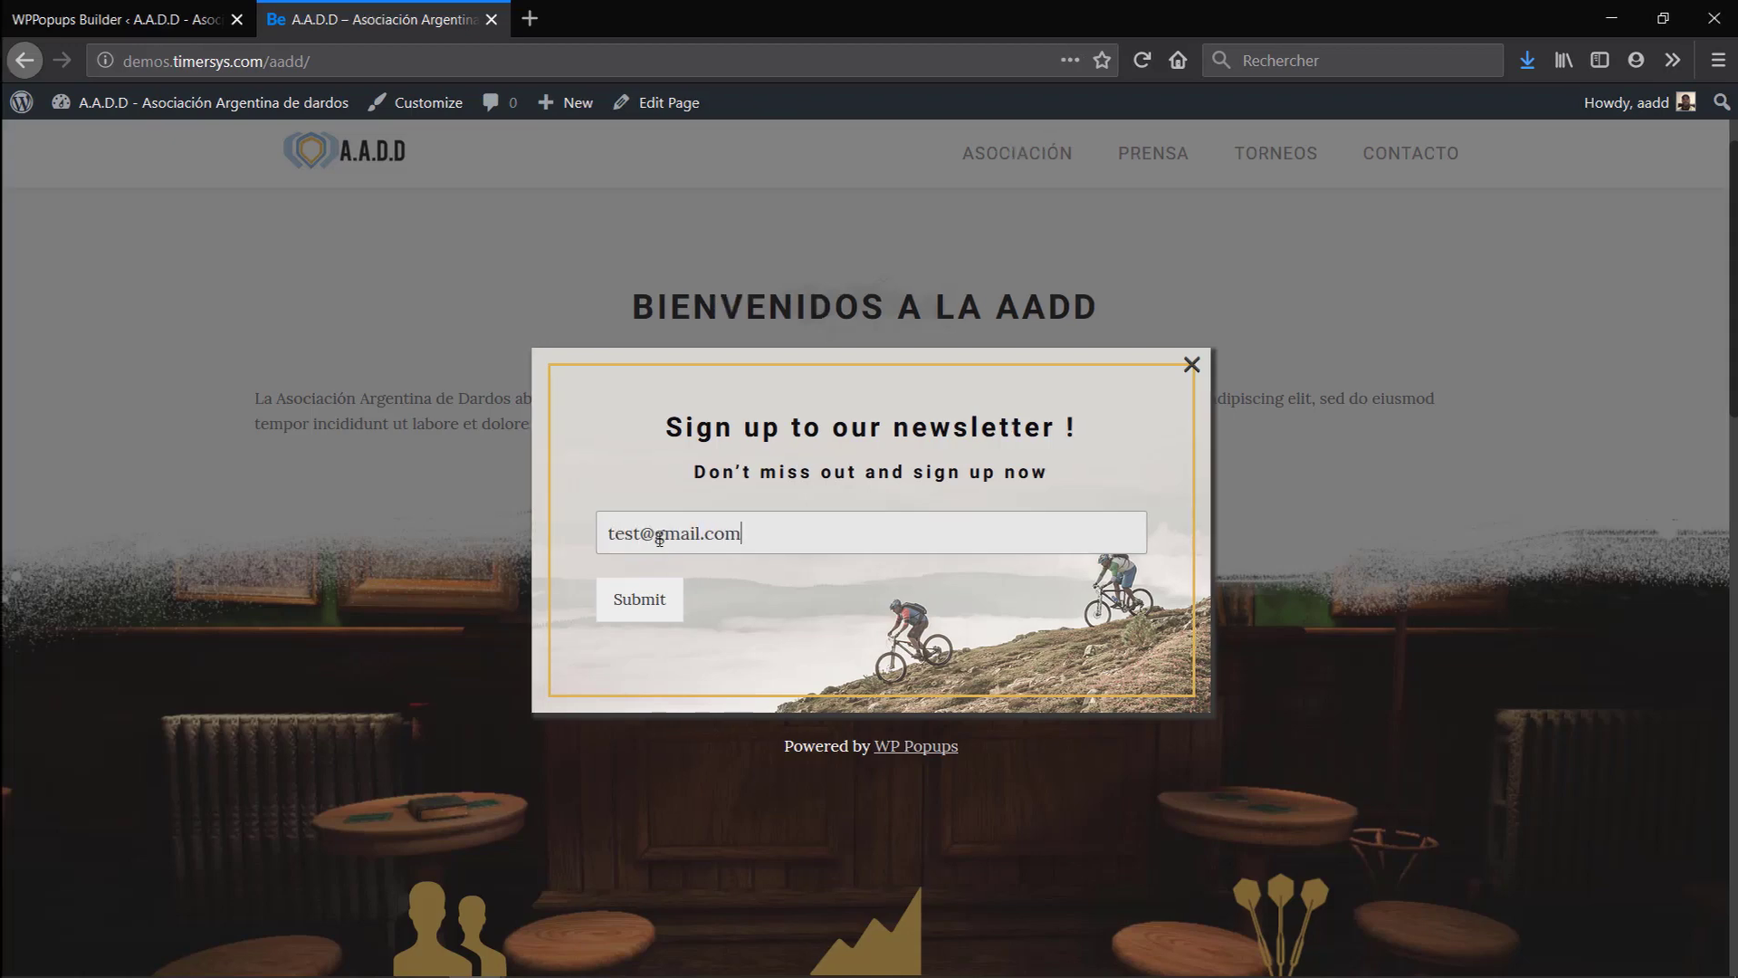
pyautogui.click(634, 611)
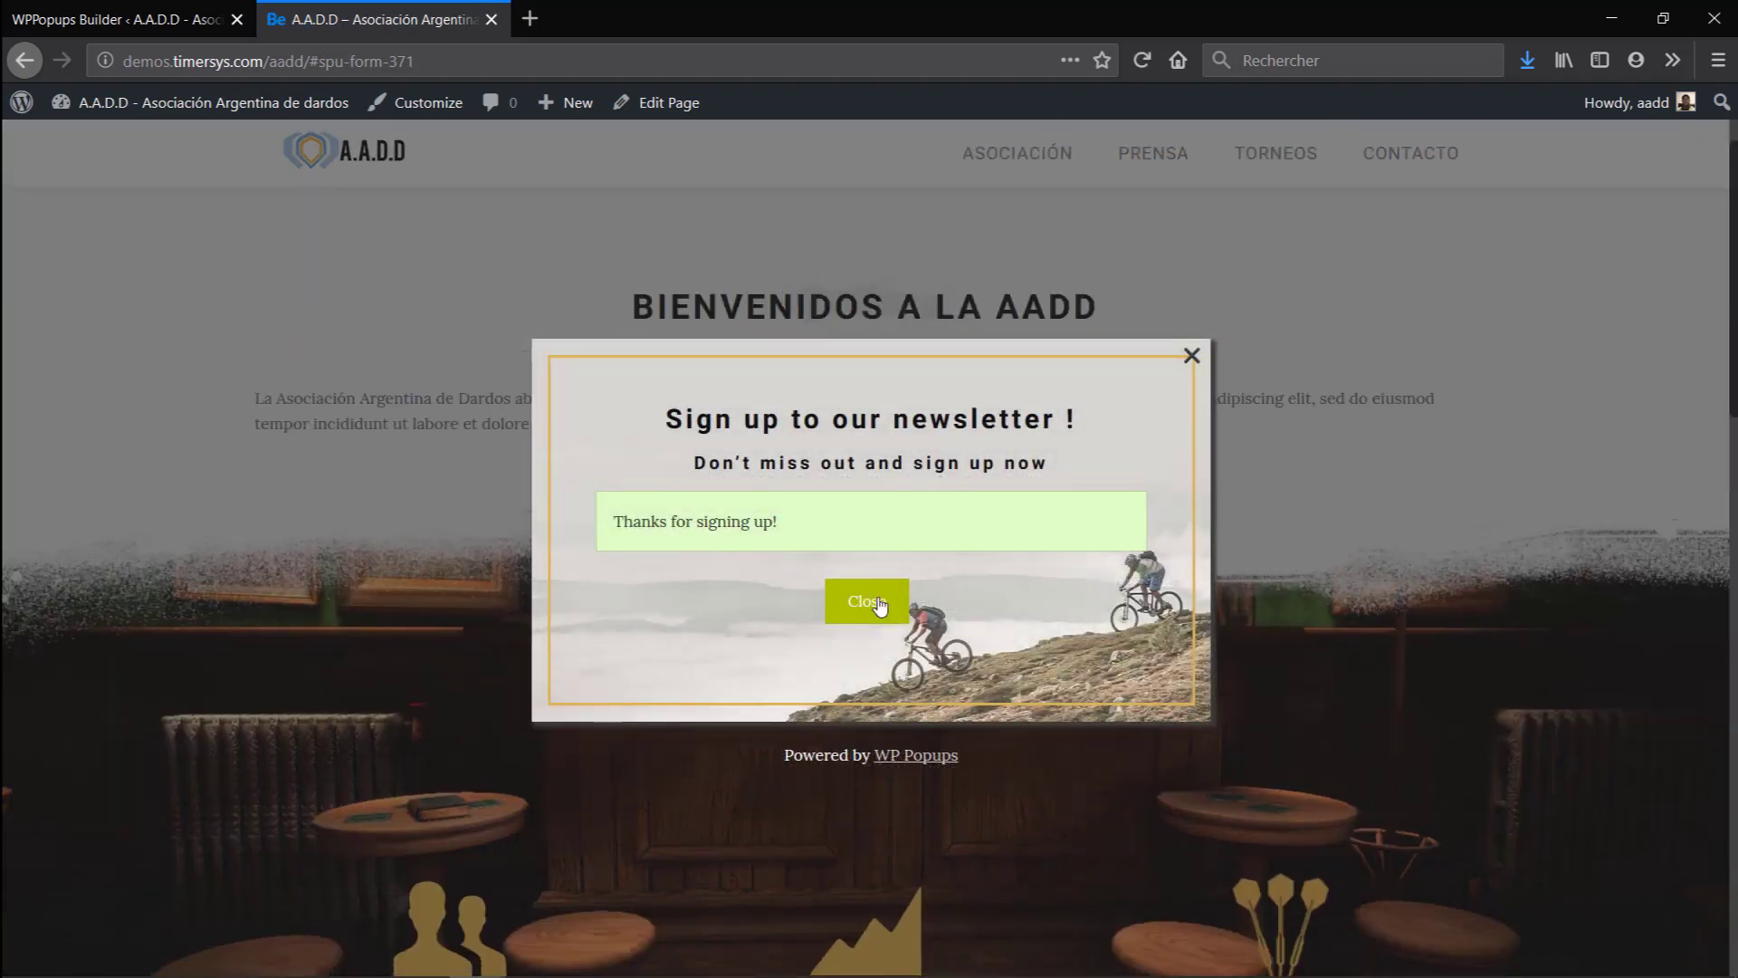
pyautogui.click(882, 601)
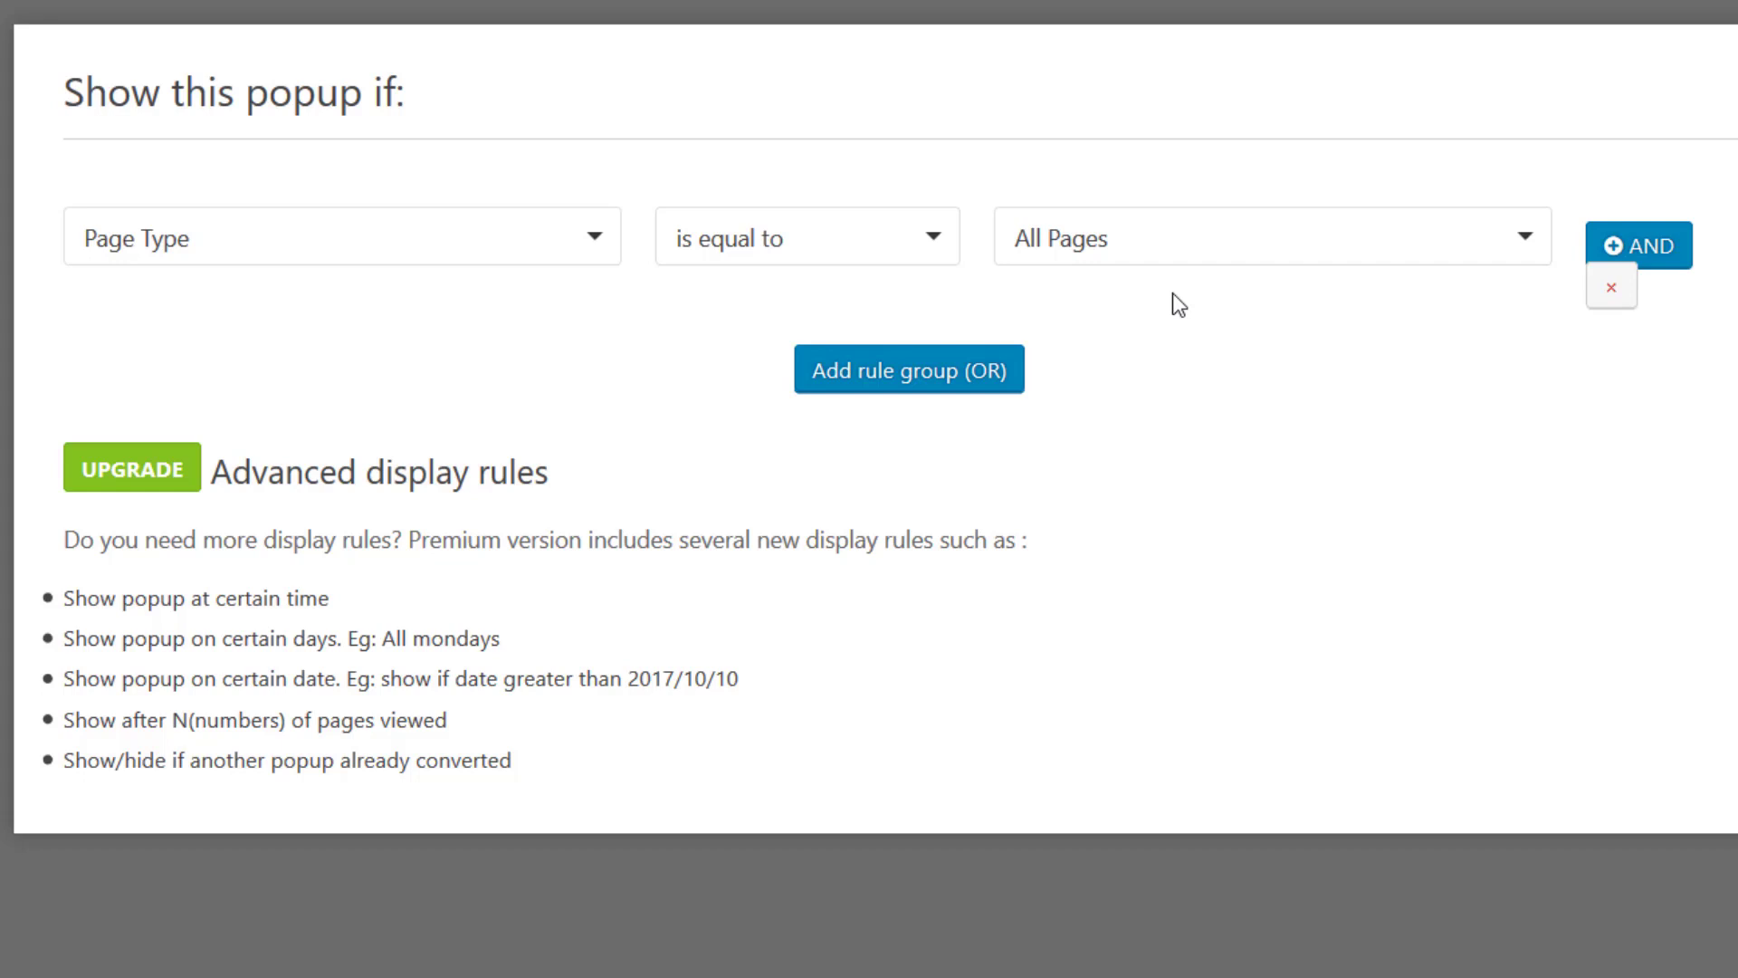
# - Open the Page Type condition list and scroll through all available rule conditions
pyautogui.click(512, 241)
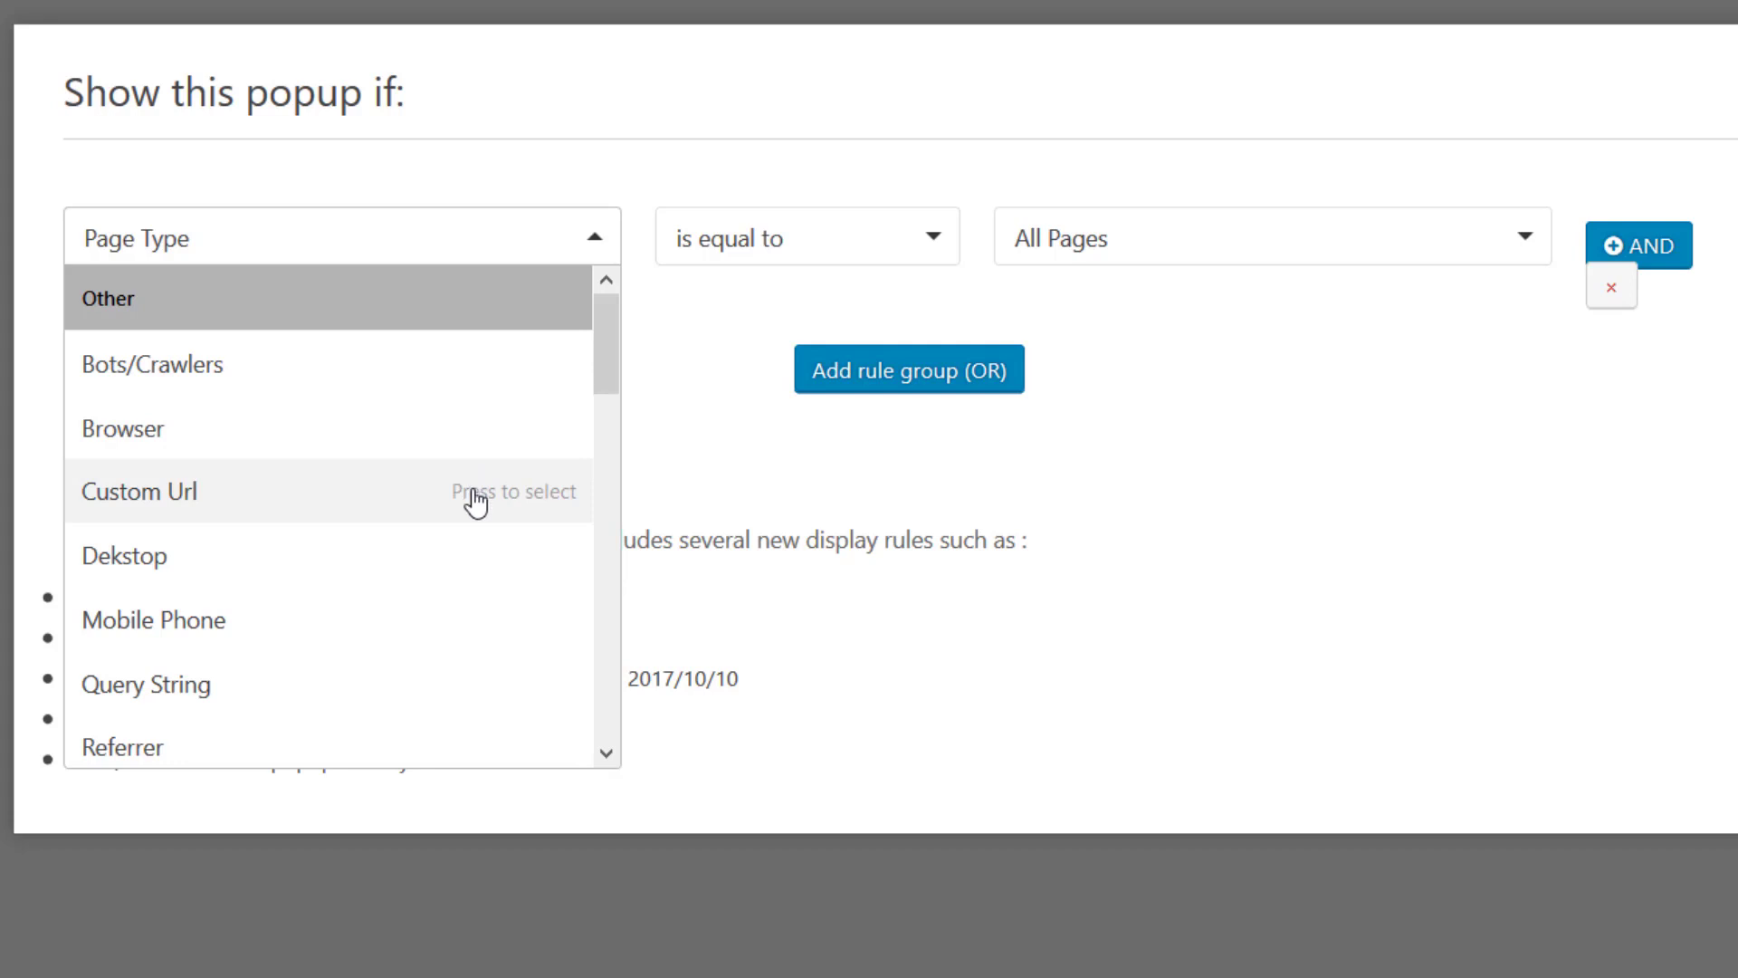
pyautogui.scroll(-4, 411, 426)
pyautogui.scroll(-3, 504, 407)
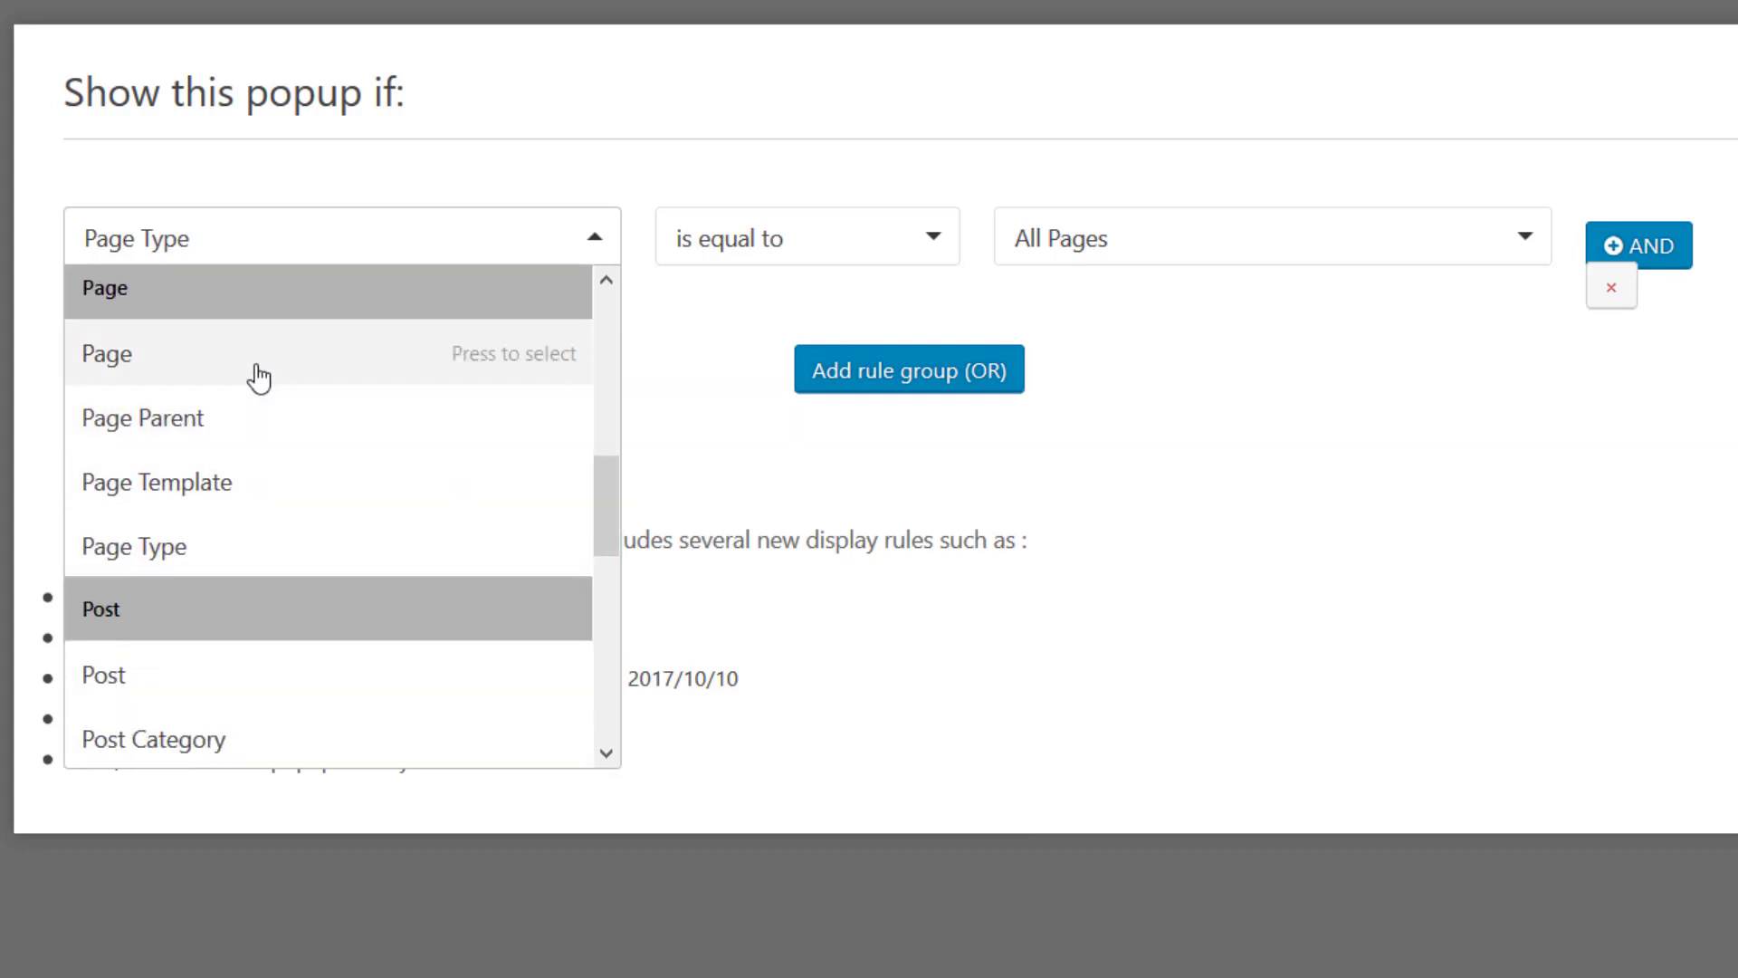
pyautogui.scroll(-3, 434, 326)
pyautogui.scroll(-5, 446, 463)
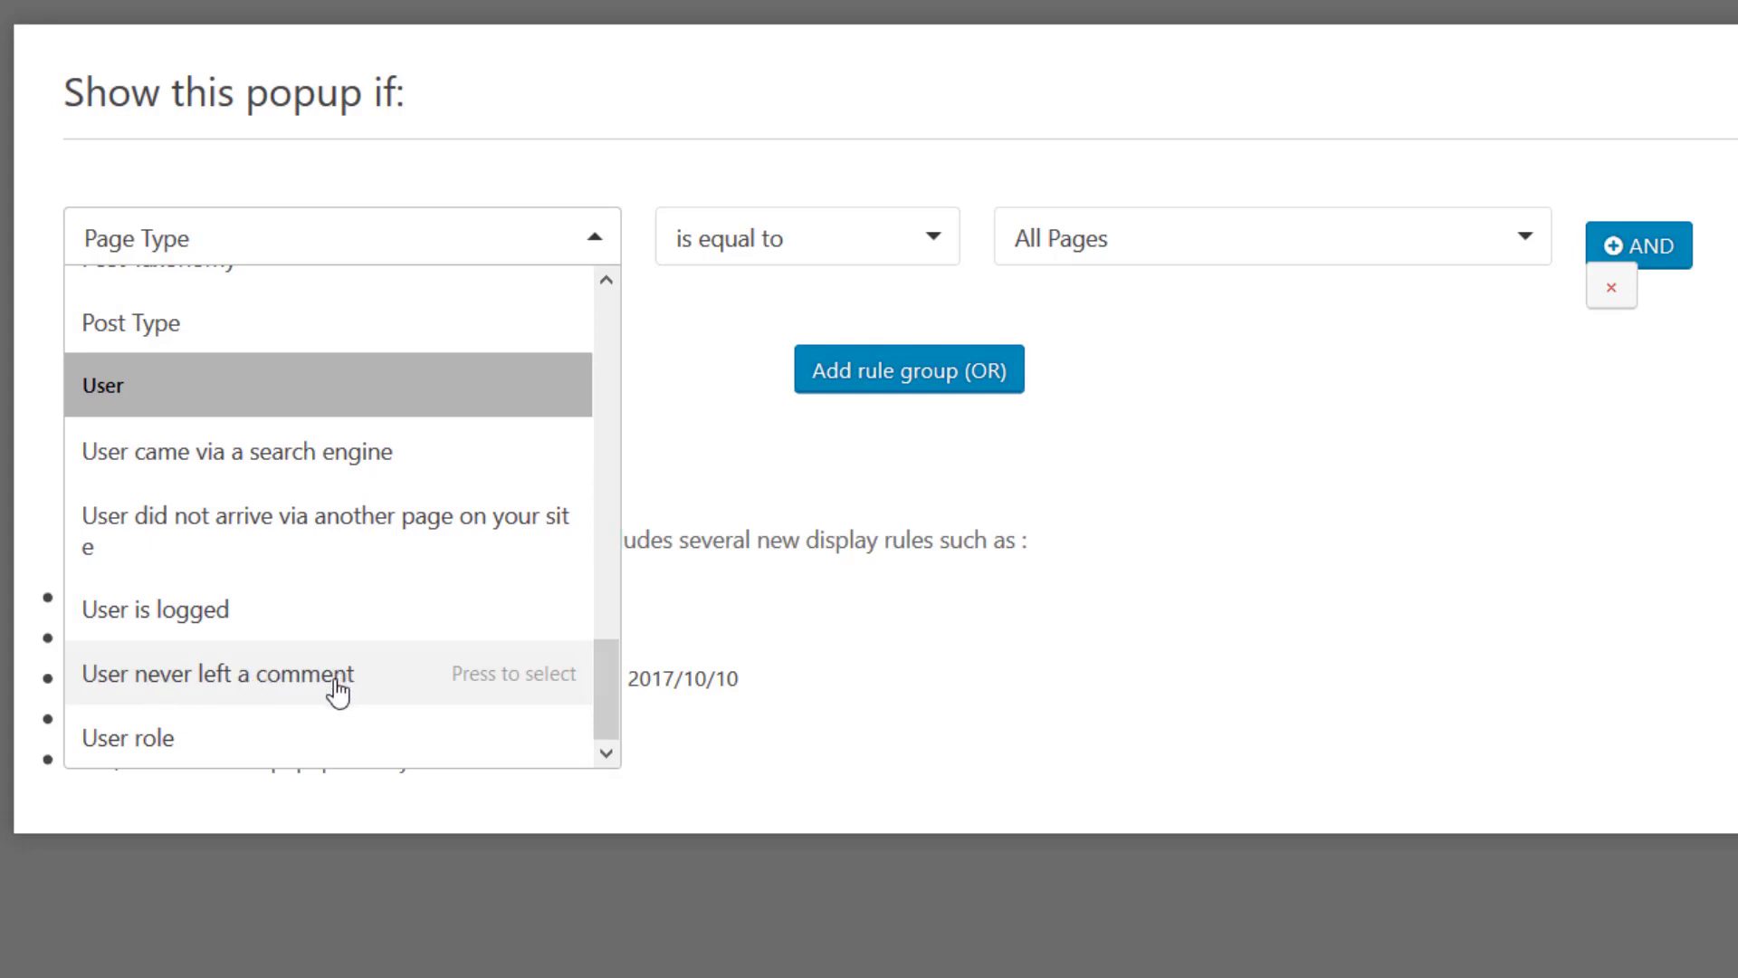
pyautogui.moveTo(601, 682); pyautogui.dragTo(648, 368)
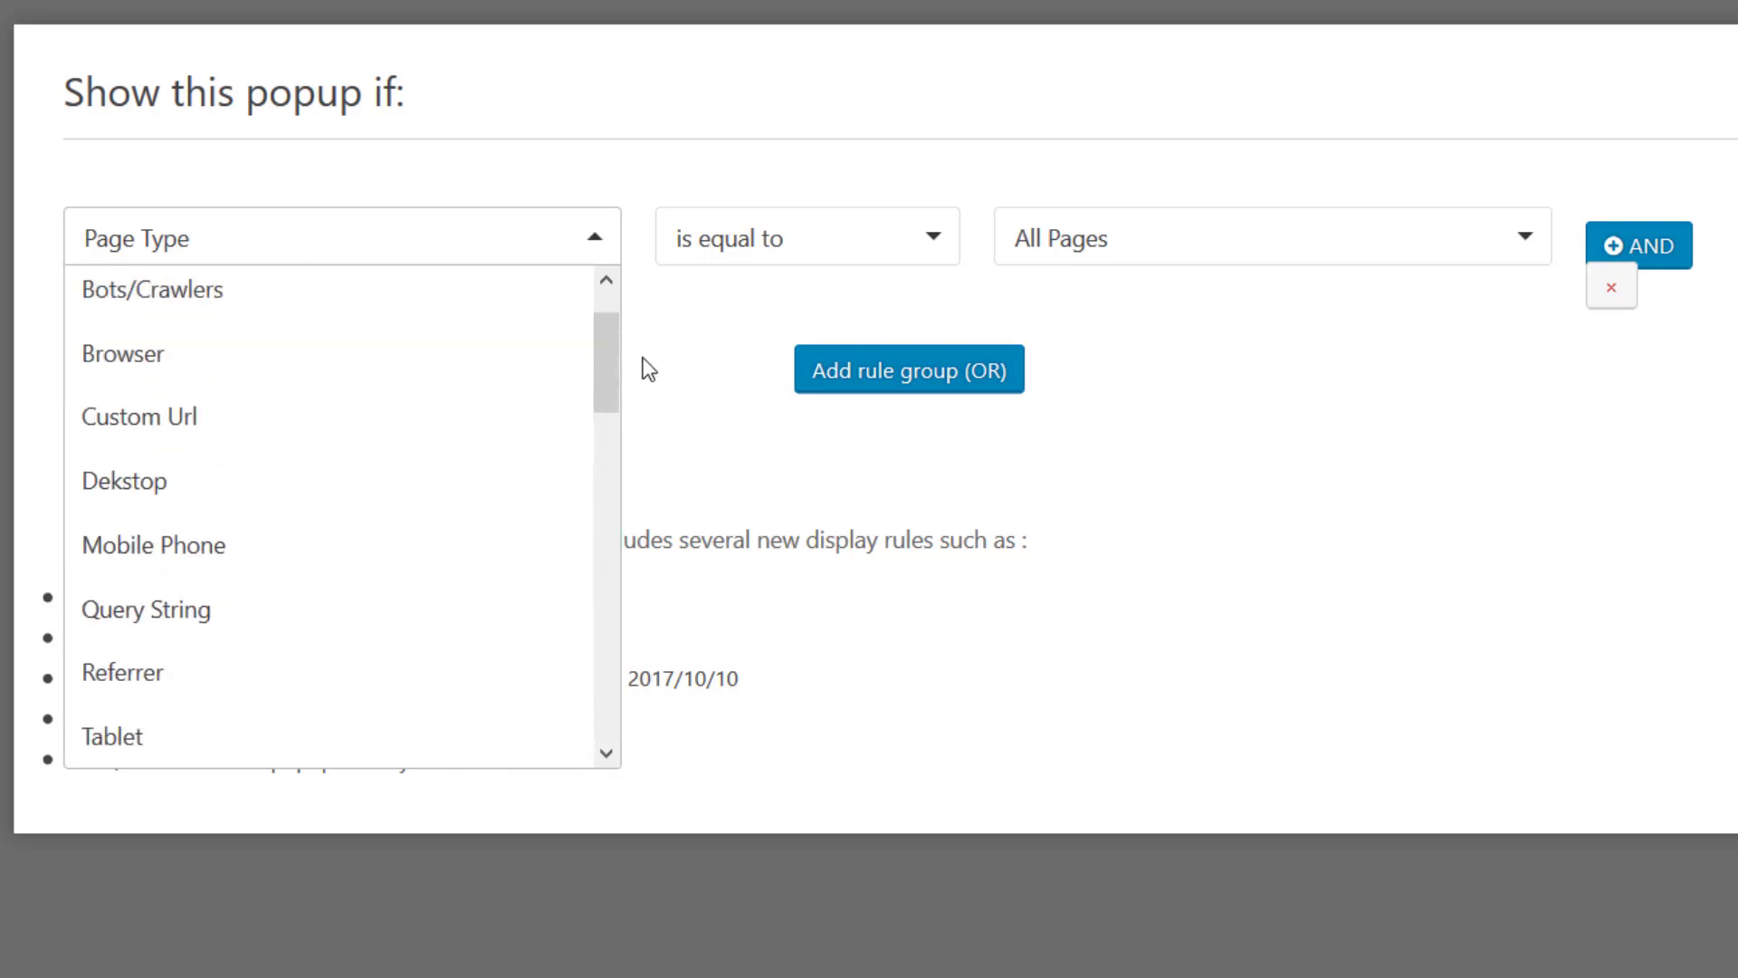
# - Try a Mobile Phone is equal to True rule condition
pyautogui.click(165, 552)
pyautogui.click(819, 260)
pyautogui.click(826, 260)
pyautogui.click(1120, 260)
pyautogui.click(1120, 260)
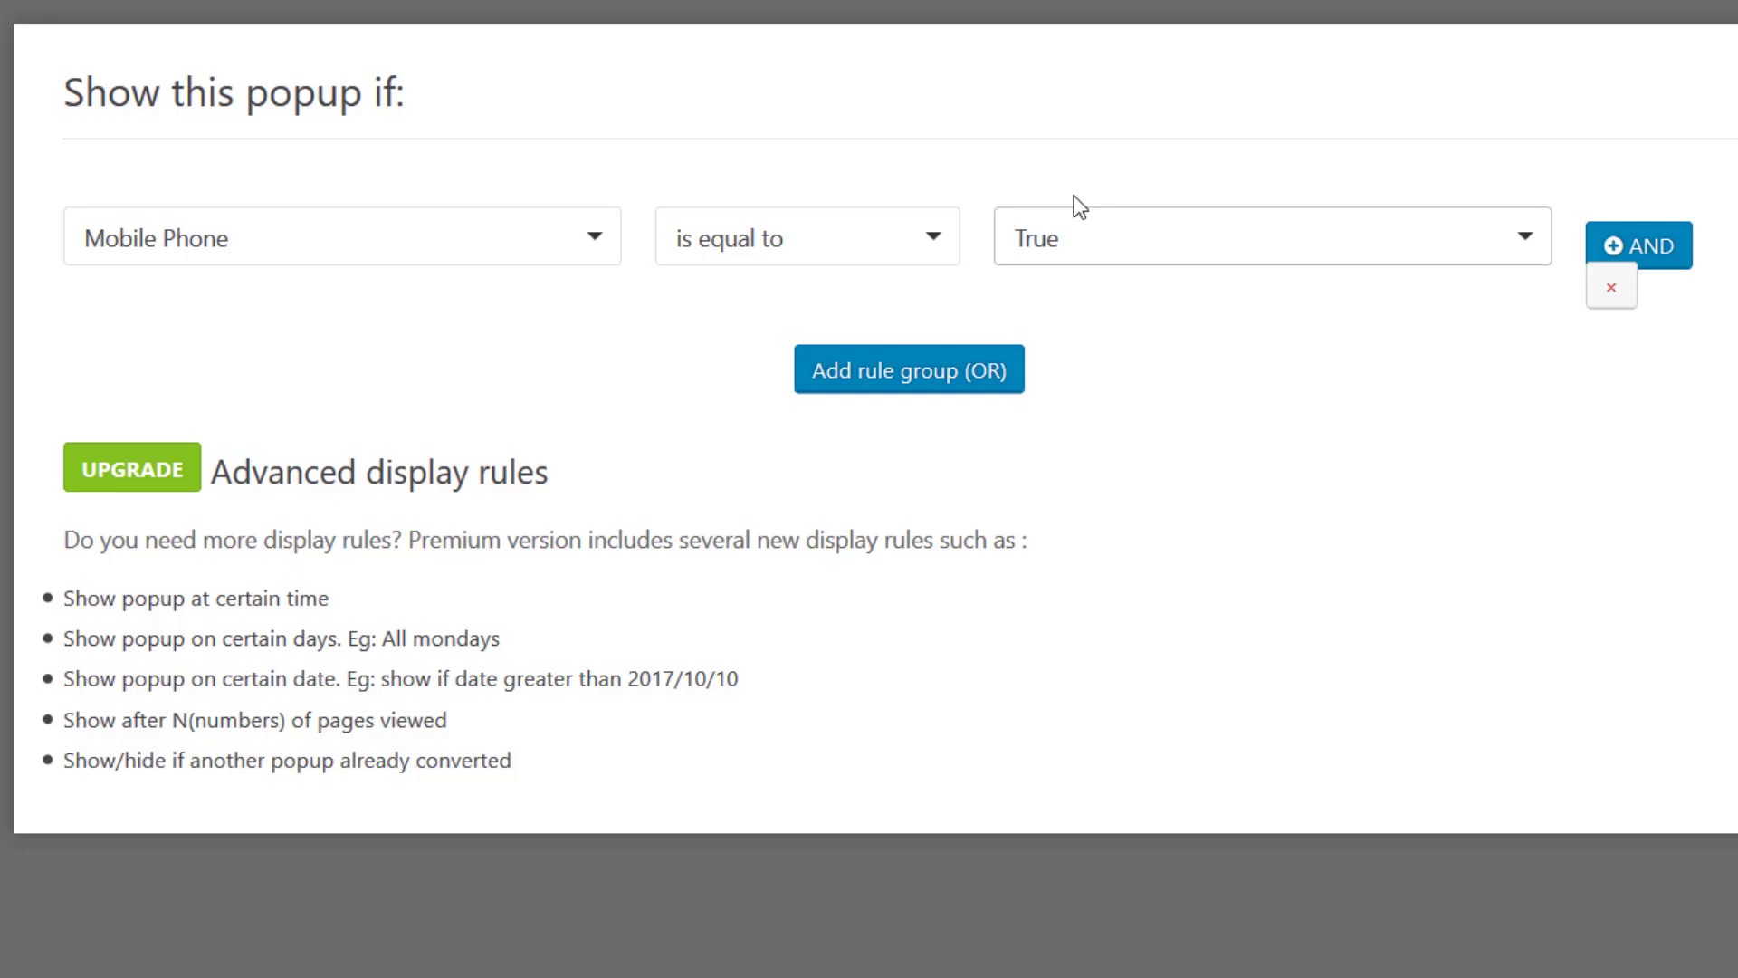
# - Switch the rule condition to Post and browse the list of post values
pyautogui.click(562, 243)
pyautogui.scroll(-6, 552, 453)
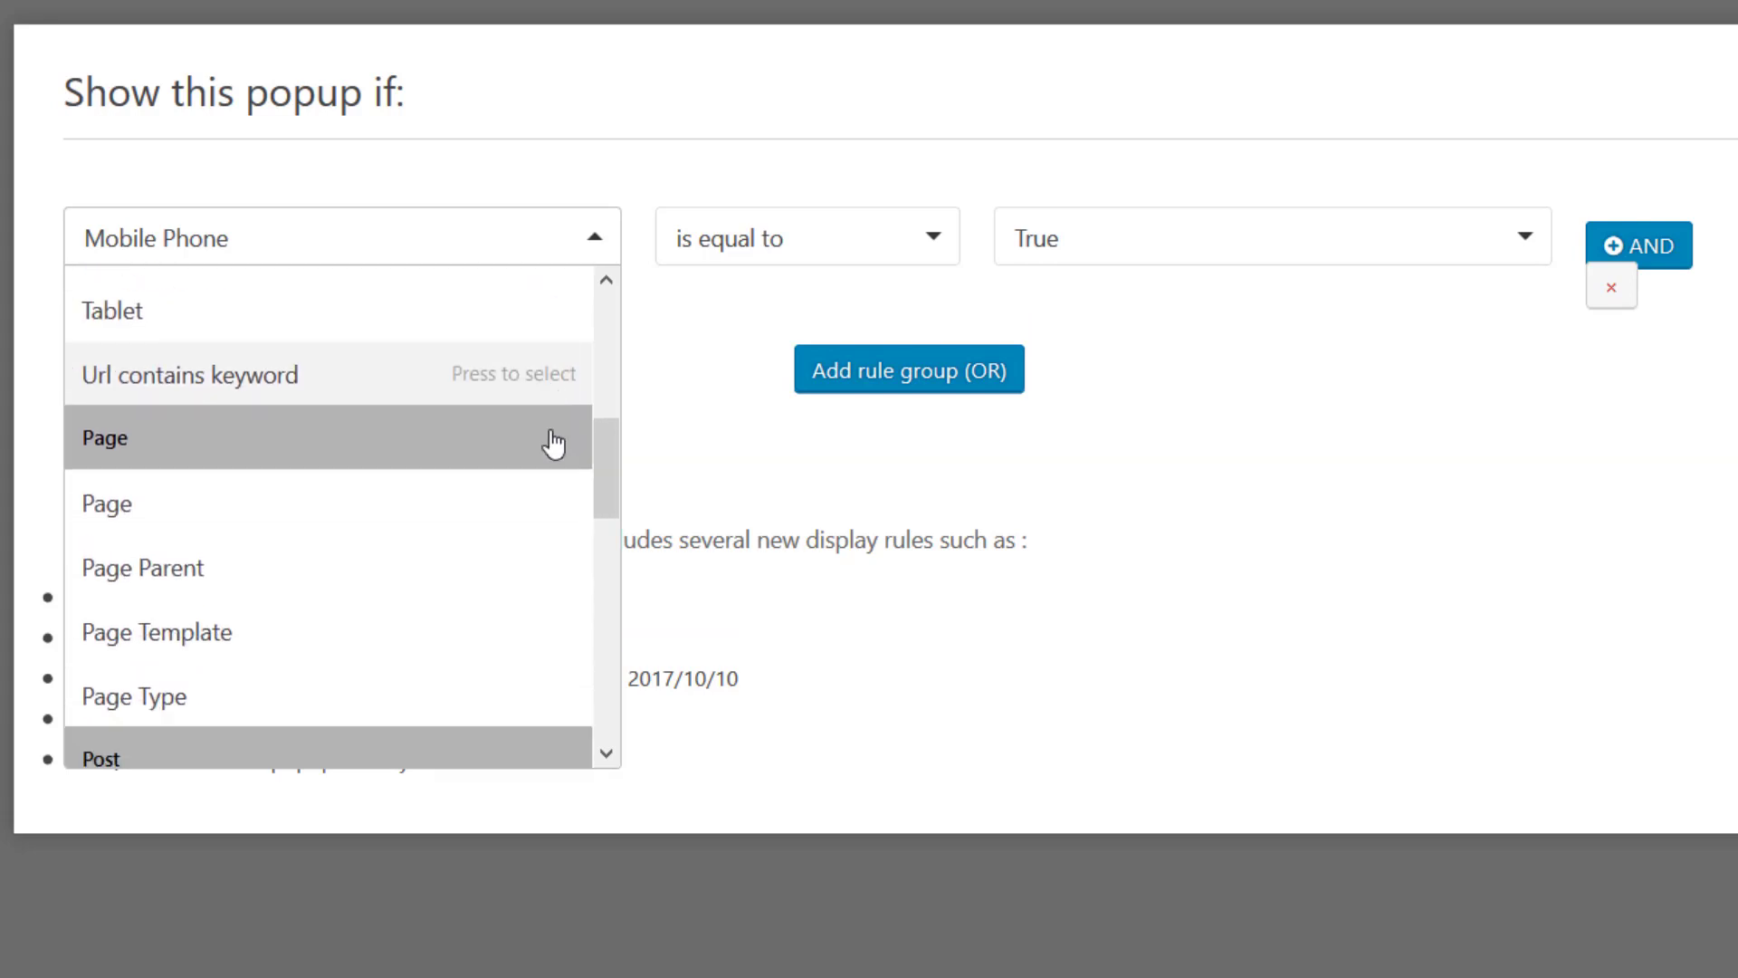
pyautogui.scroll(-3, 554, 443)
pyautogui.click(432, 457)
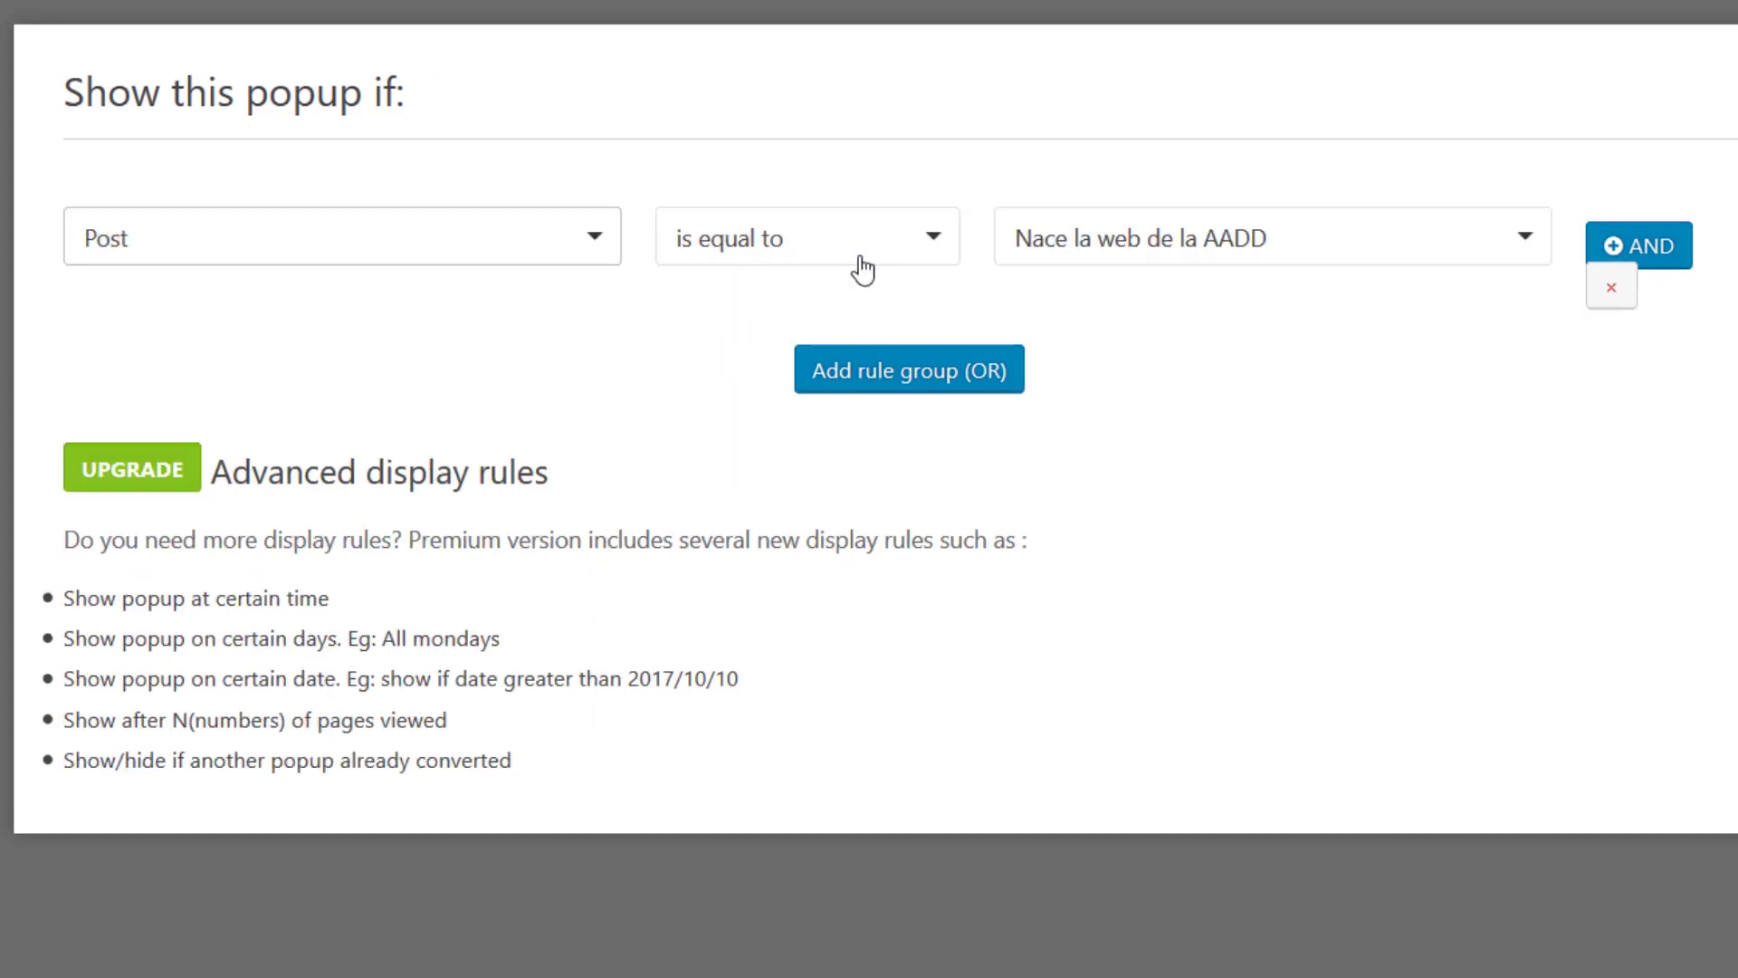
pyautogui.click(1227, 237)
pyautogui.scroll(-3, 1325, 444)
pyautogui.scroll(-4, 1322, 457)
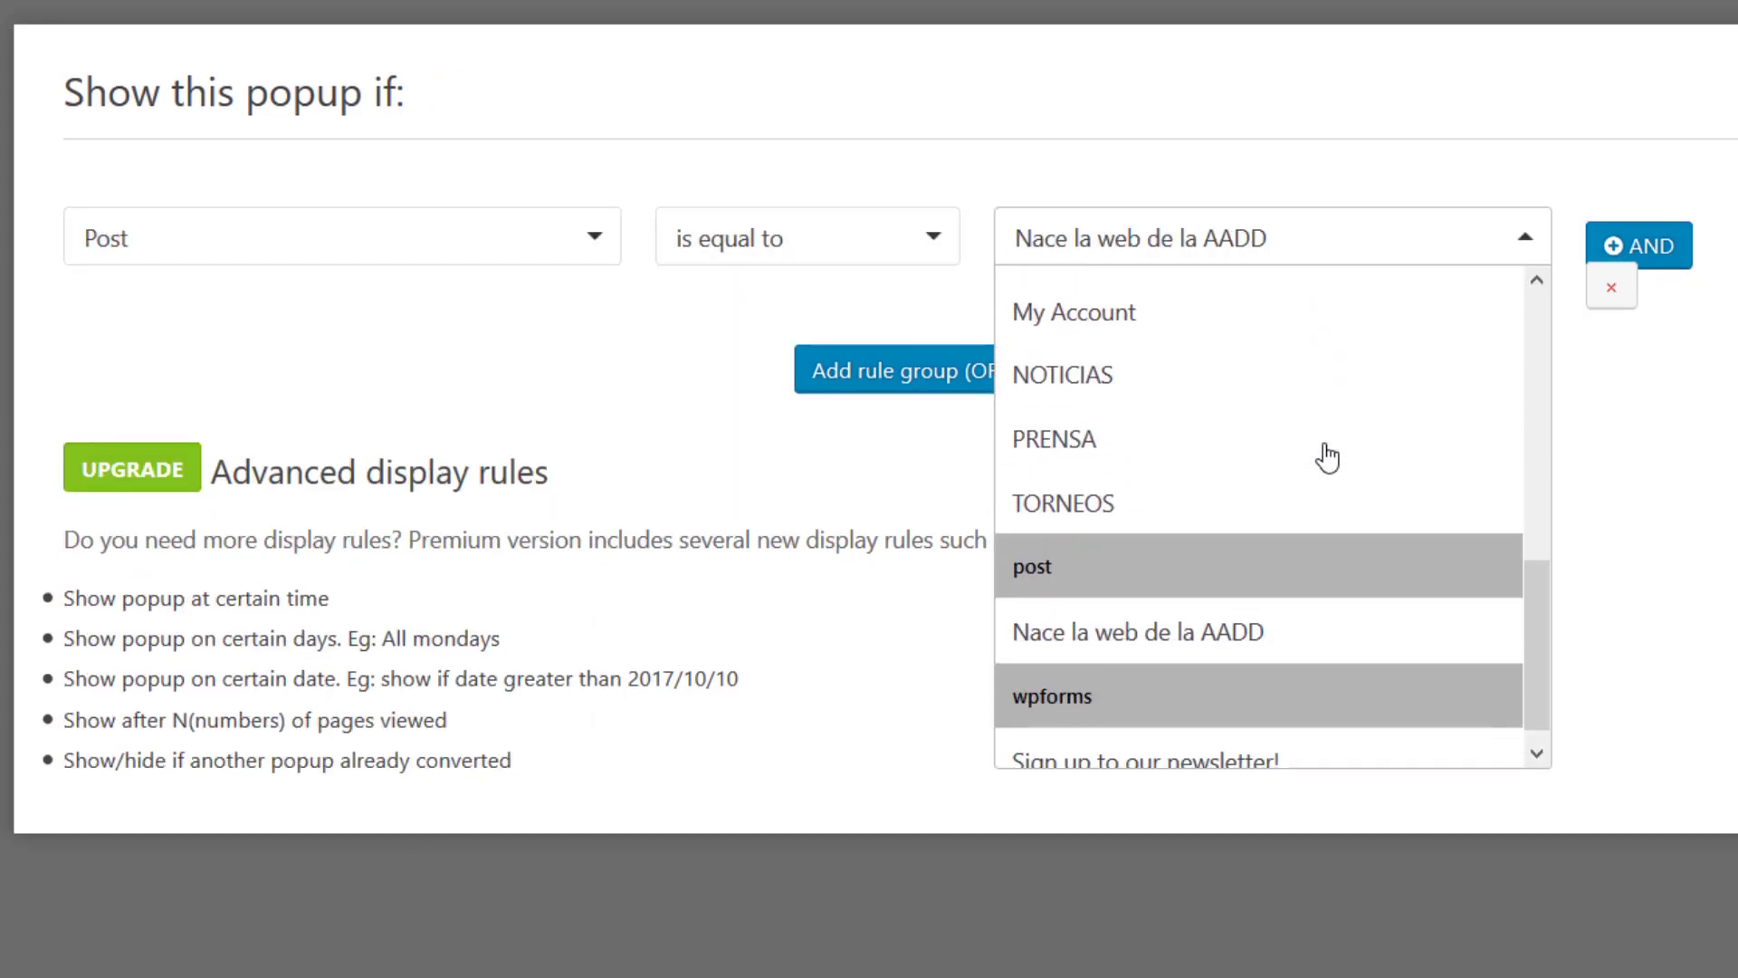
pyautogui.click(1676, 500)
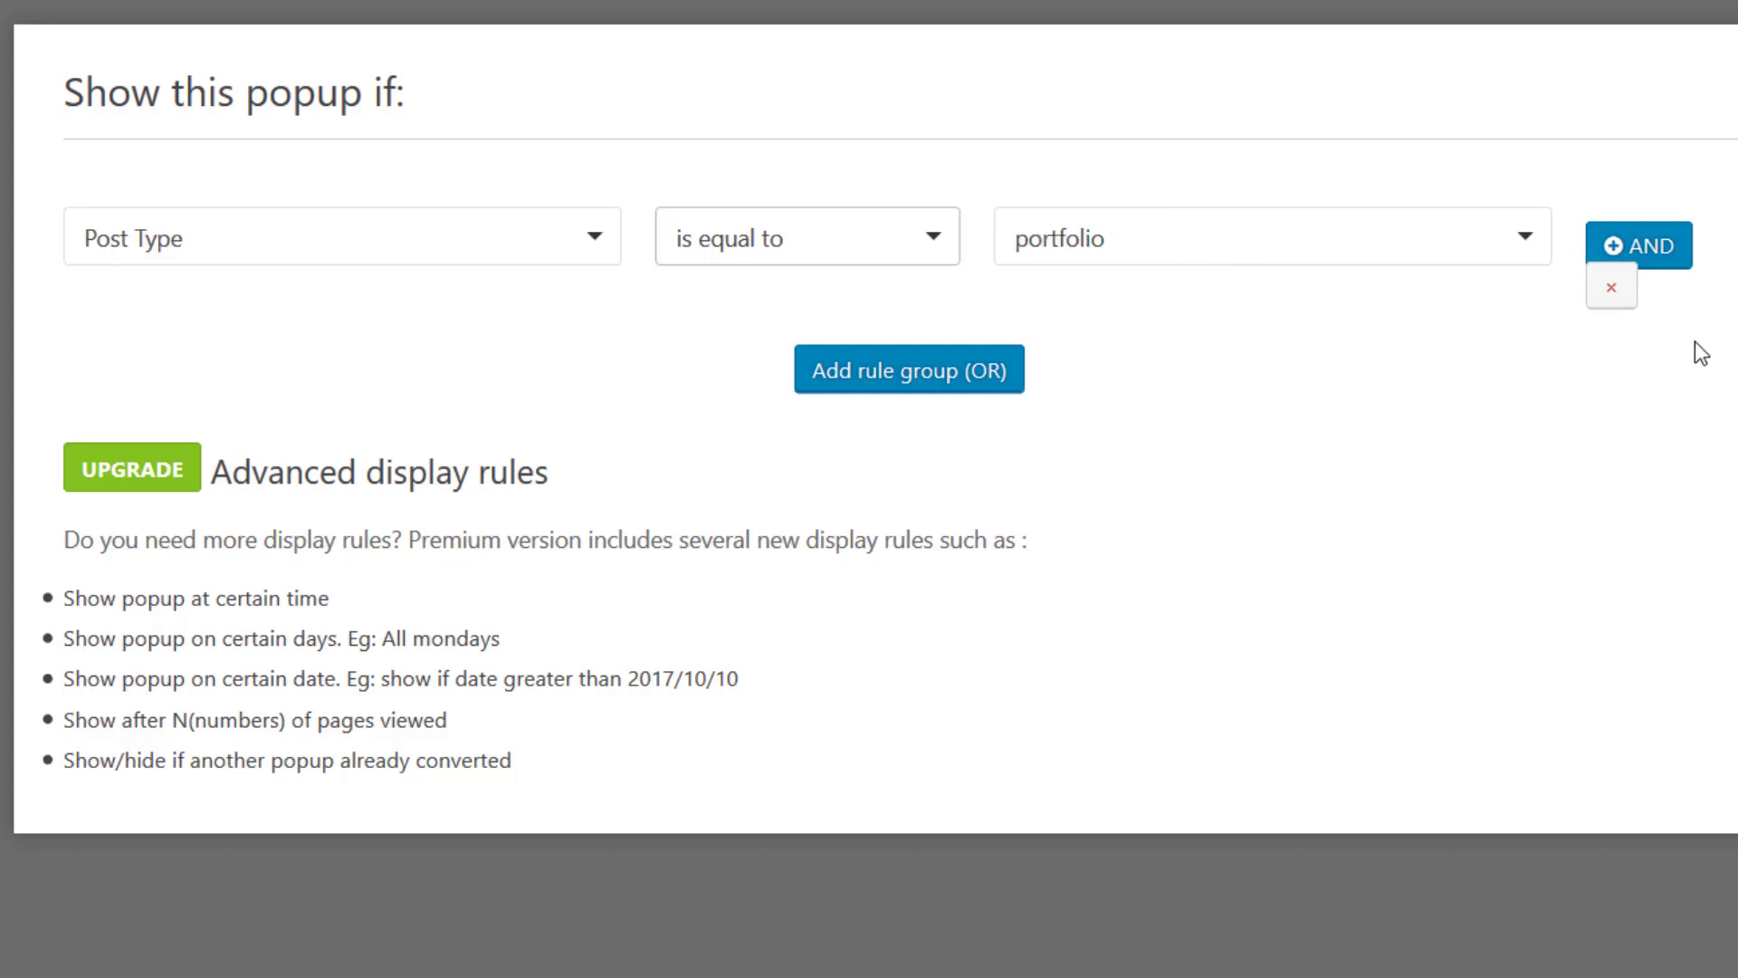
# - Add an AND row with rules User is logged = True and User never left a comment = True
pyautogui.click(1665, 270)
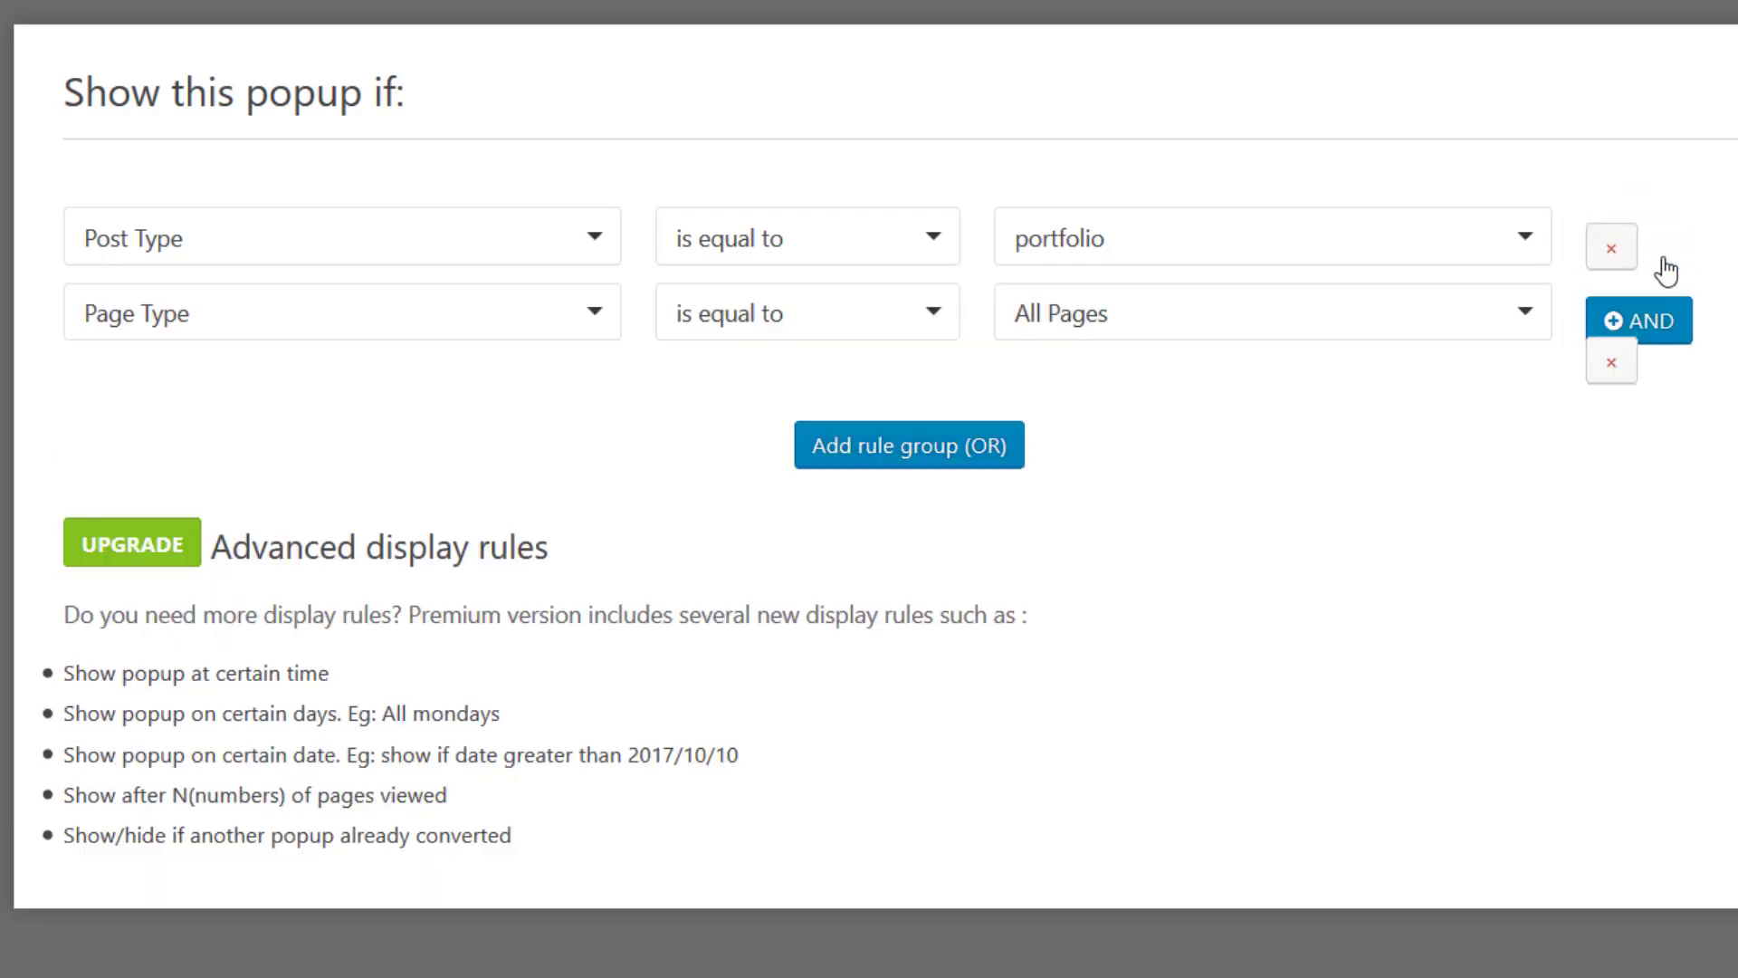
pyautogui.click(594, 241)
pyautogui.scroll(-5, 496, 438)
pyautogui.click(462, 610)
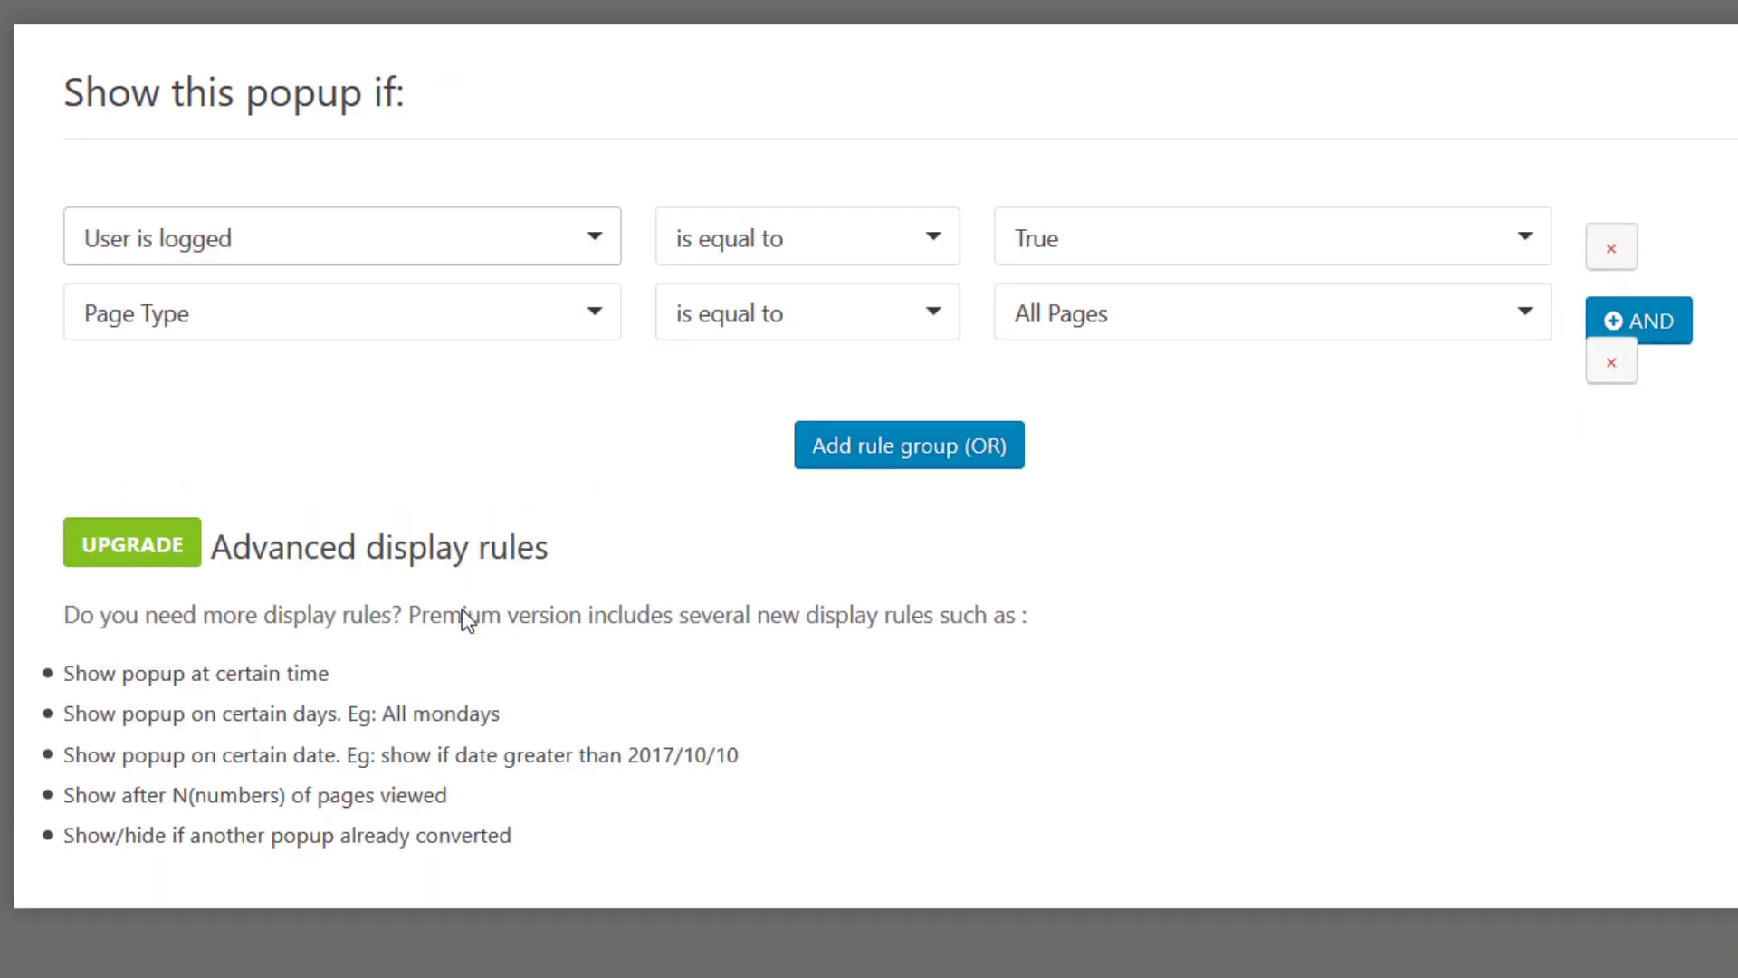
pyautogui.click(1116, 259)
pyautogui.click(1059, 308)
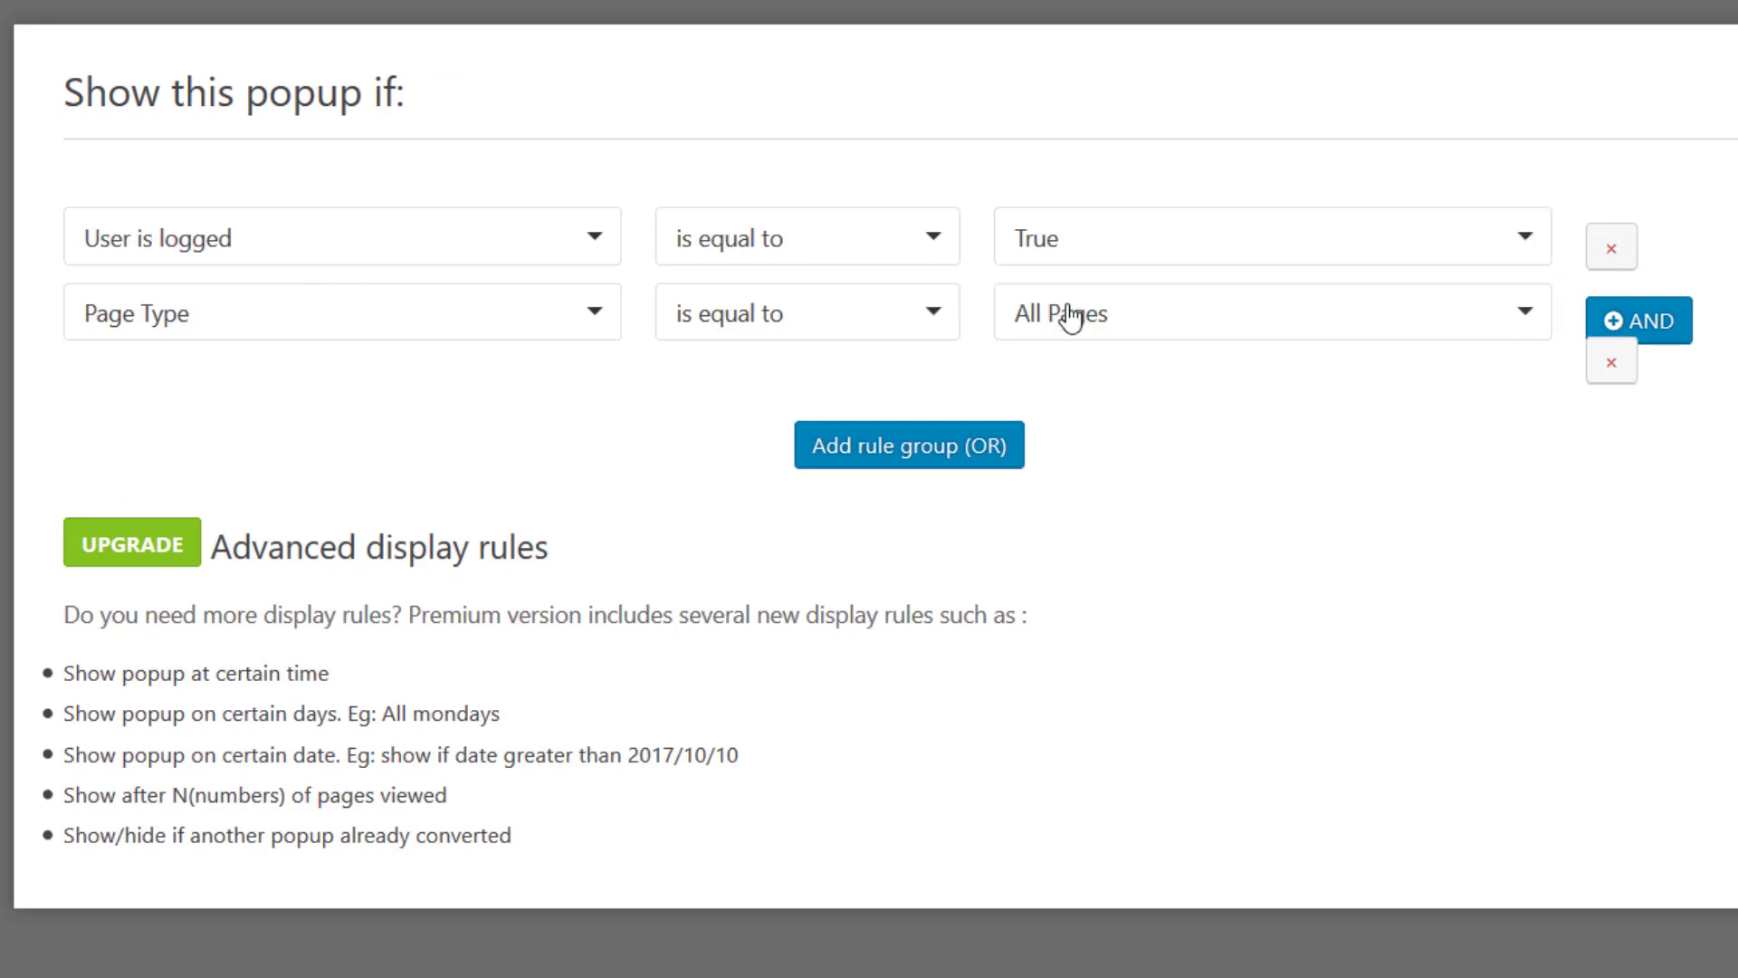
pyautogui.click(320, 317)
pyautogui.scroll(-10, 403, 597)
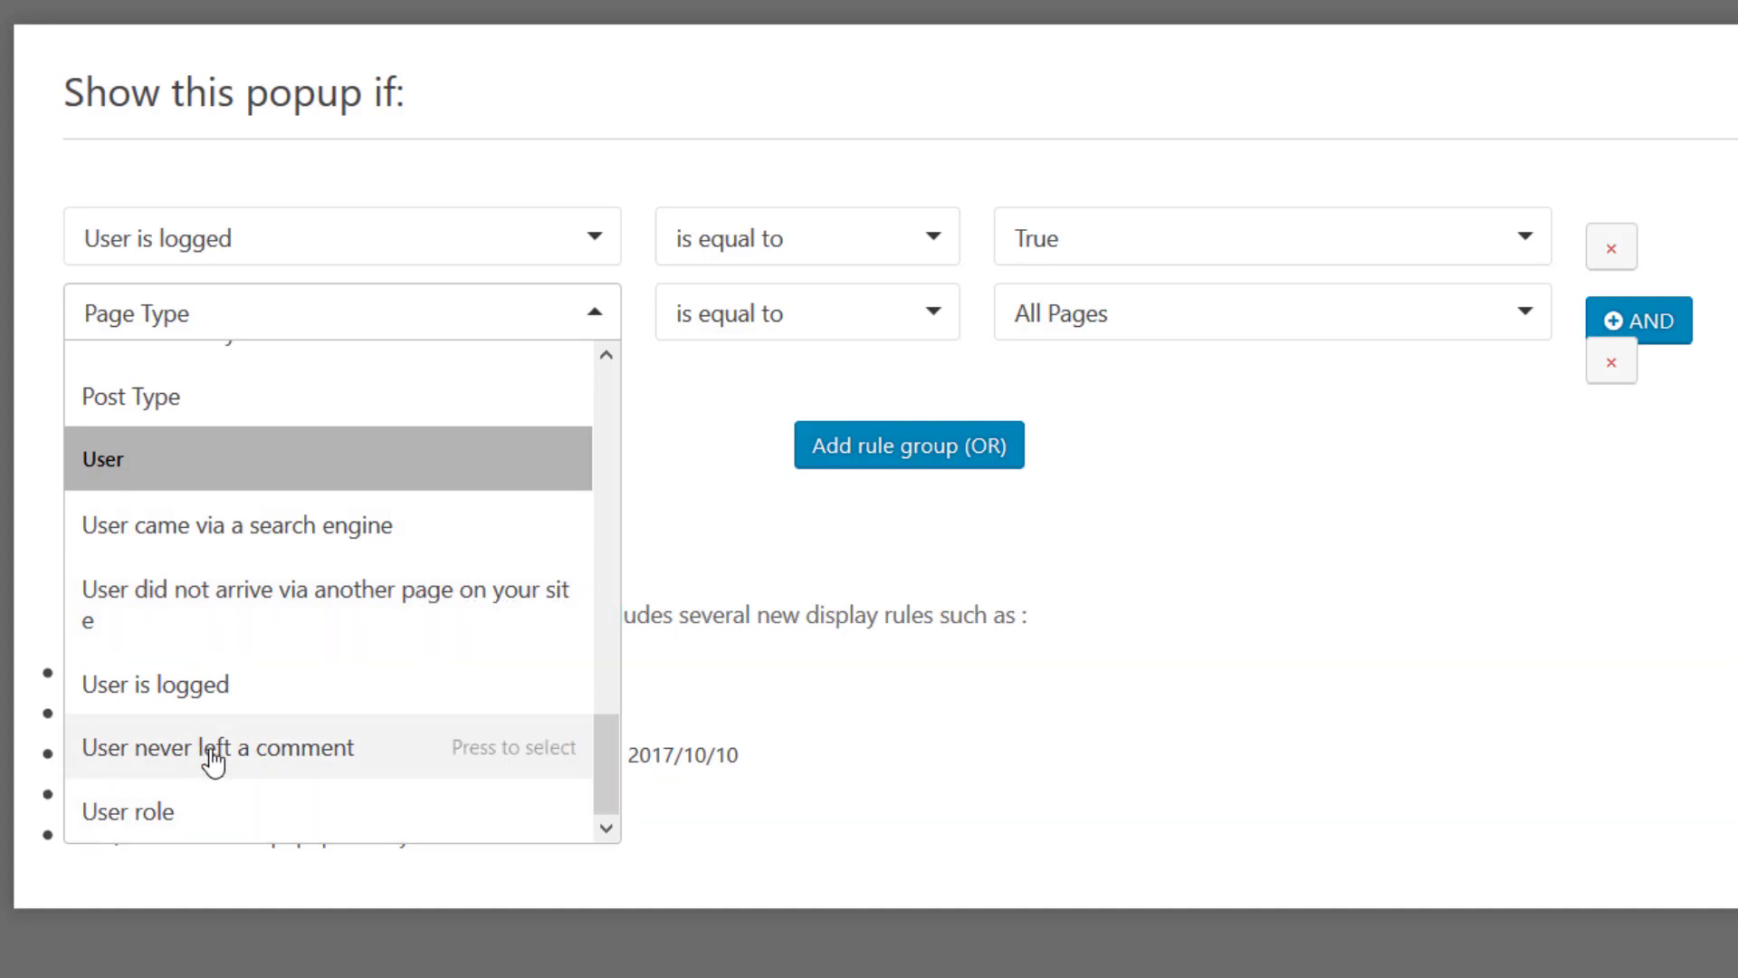
pyautogui.click(256, 765)
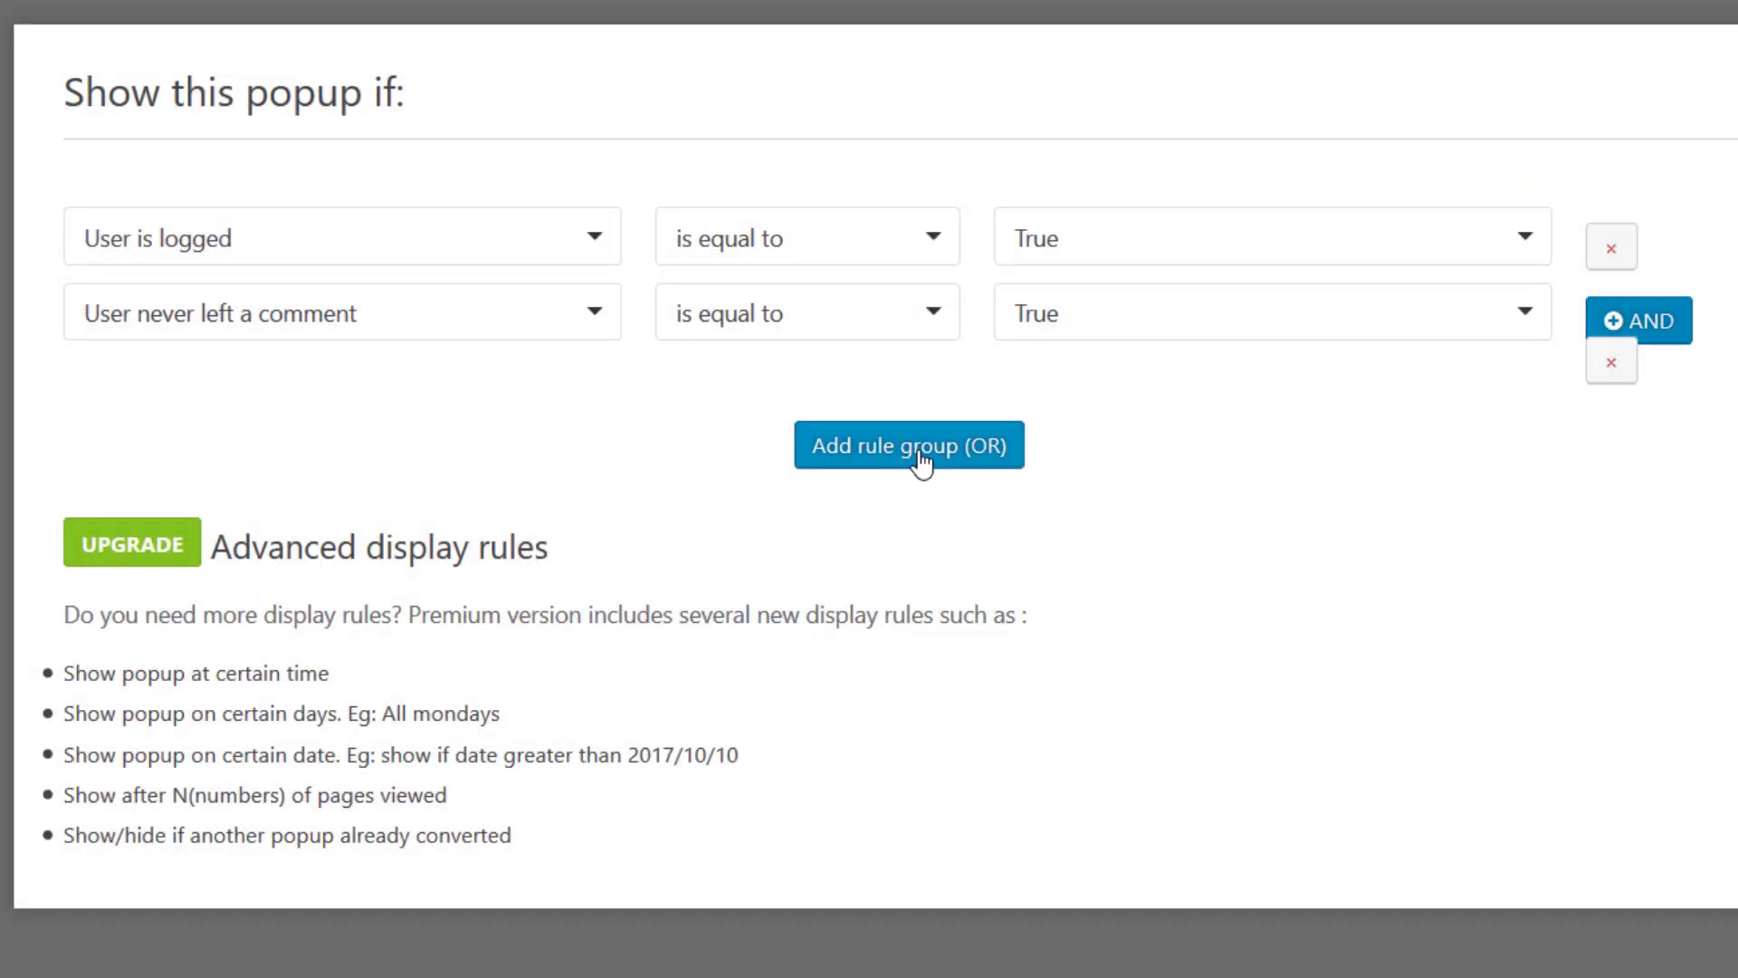
# - Add an OR rule group requiring User is logged = True AND Page = My Account
pyautogui.click(922, 464)
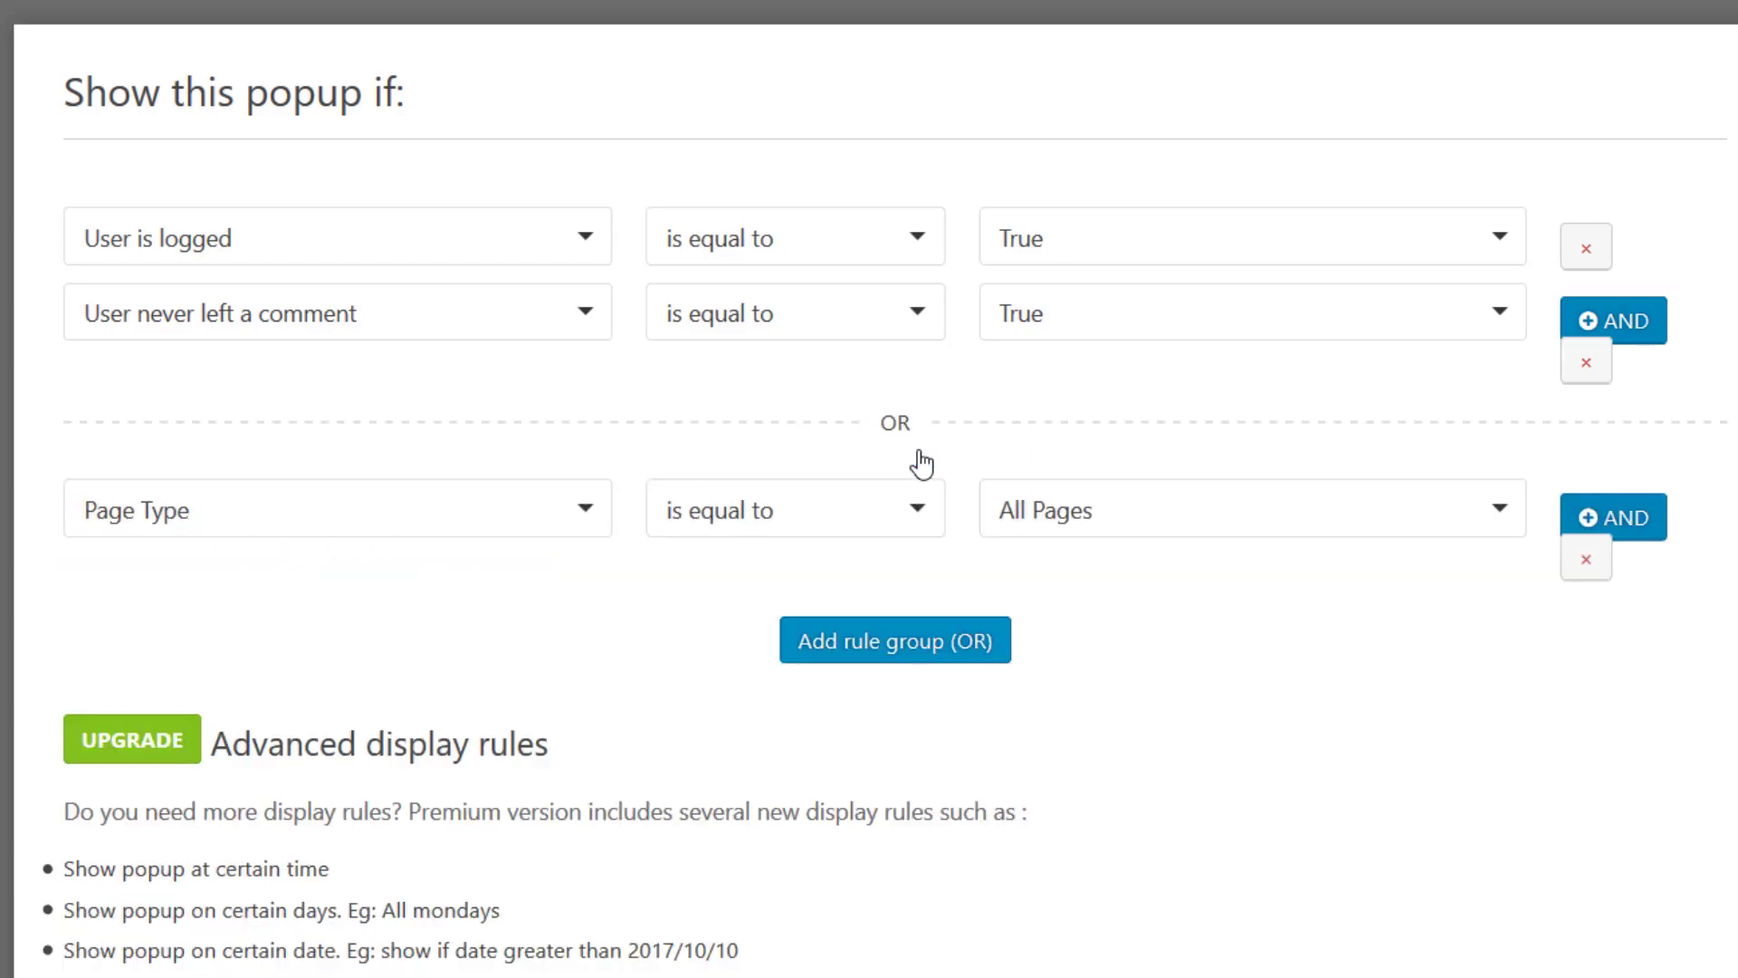
pyautogui.click(1646, 524)
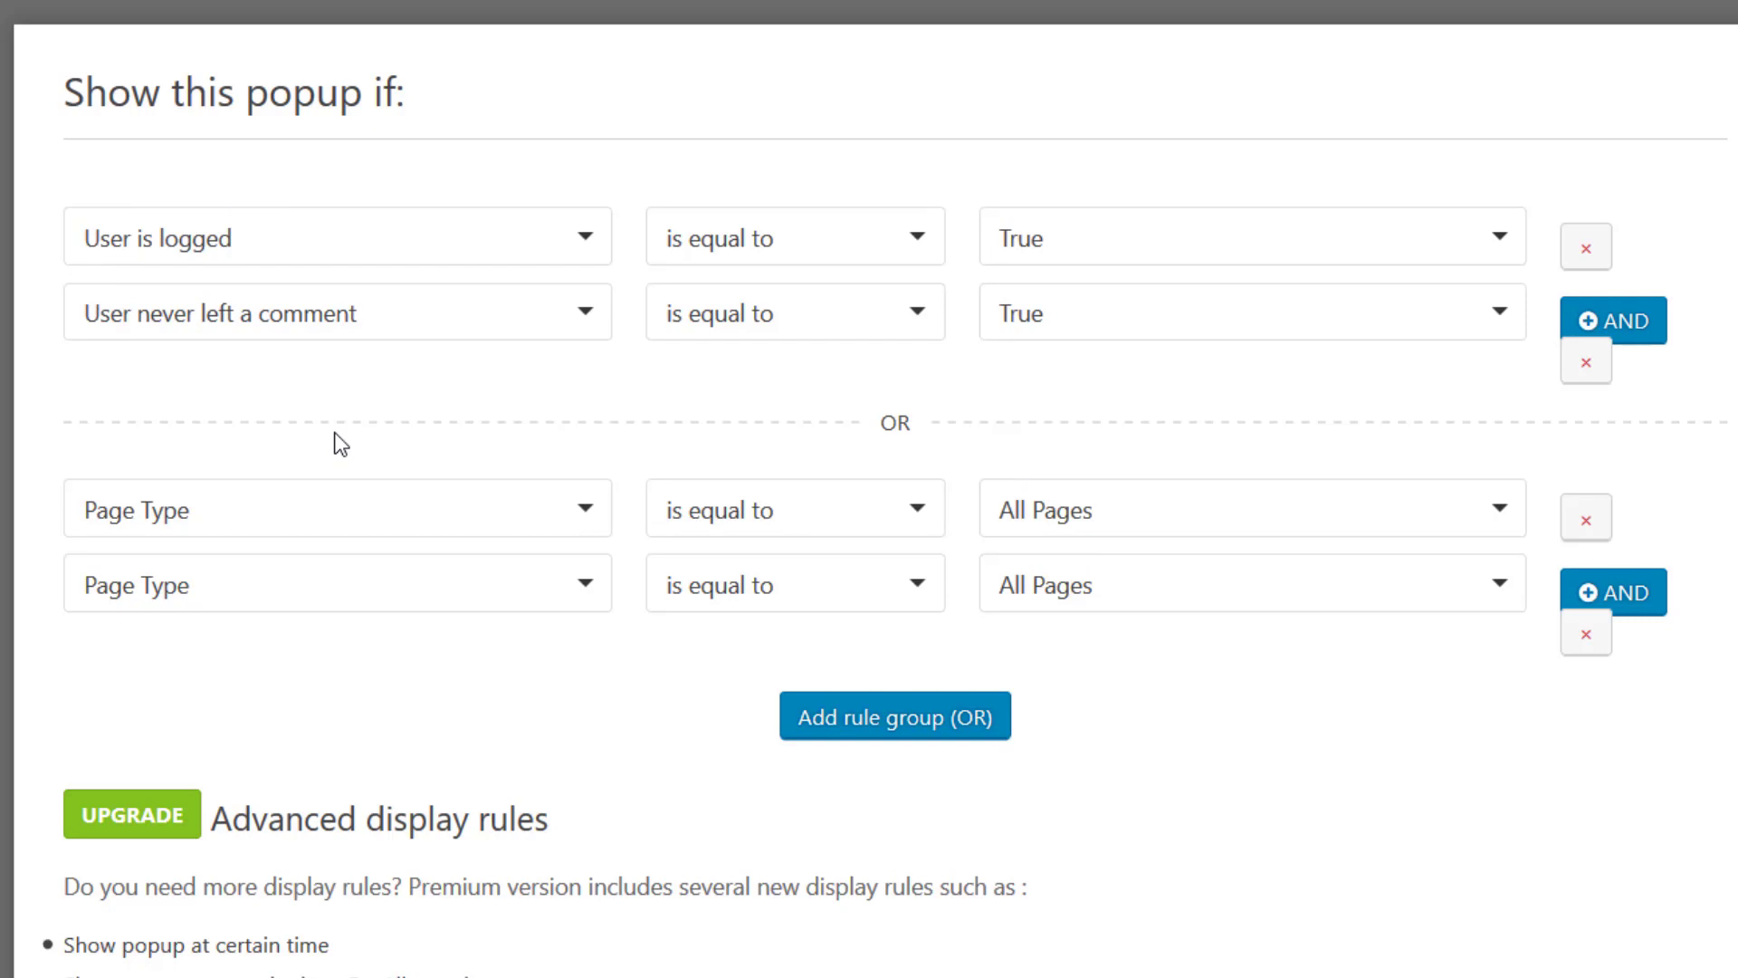
pyautogui.click(280, 516)
pyautogui.scroll(-5, 362, 794)
pyautogui.click(308, 873)
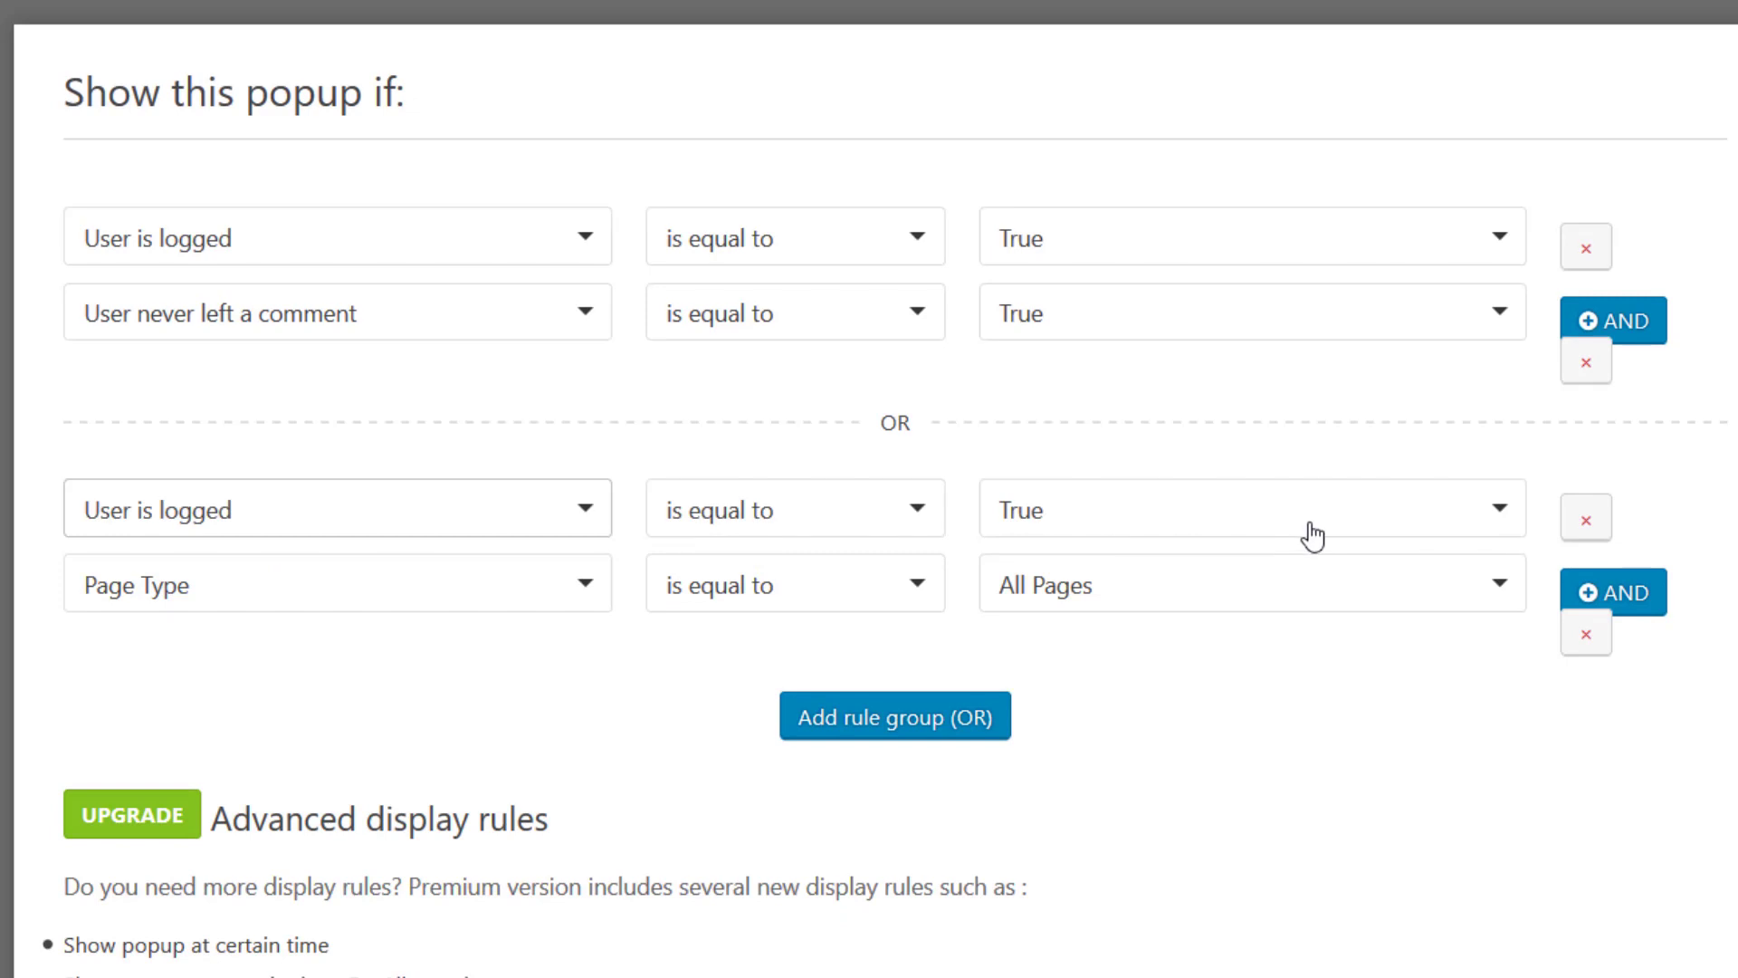
pyautogui.click(426, 582)
pyautogui.click(400, 695)
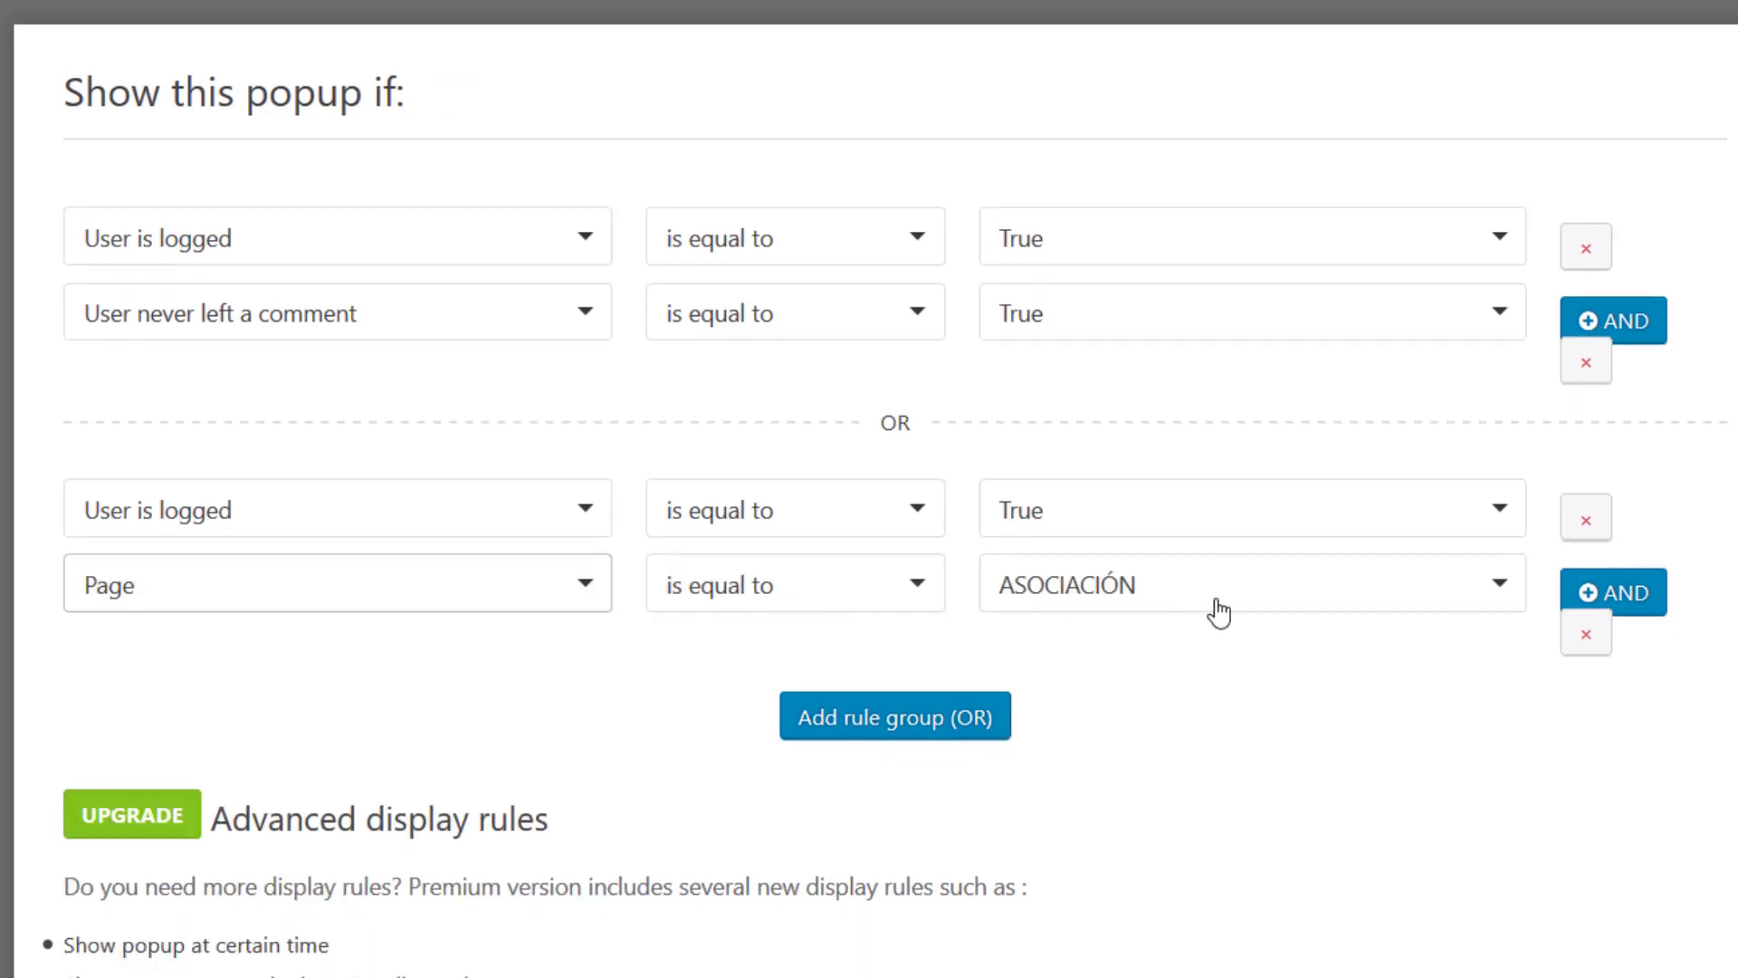
pyautogui.click(1218, 604)
pyautogui.scroll(-2, 1177, 815)
pyautogui.click(1149, 889)
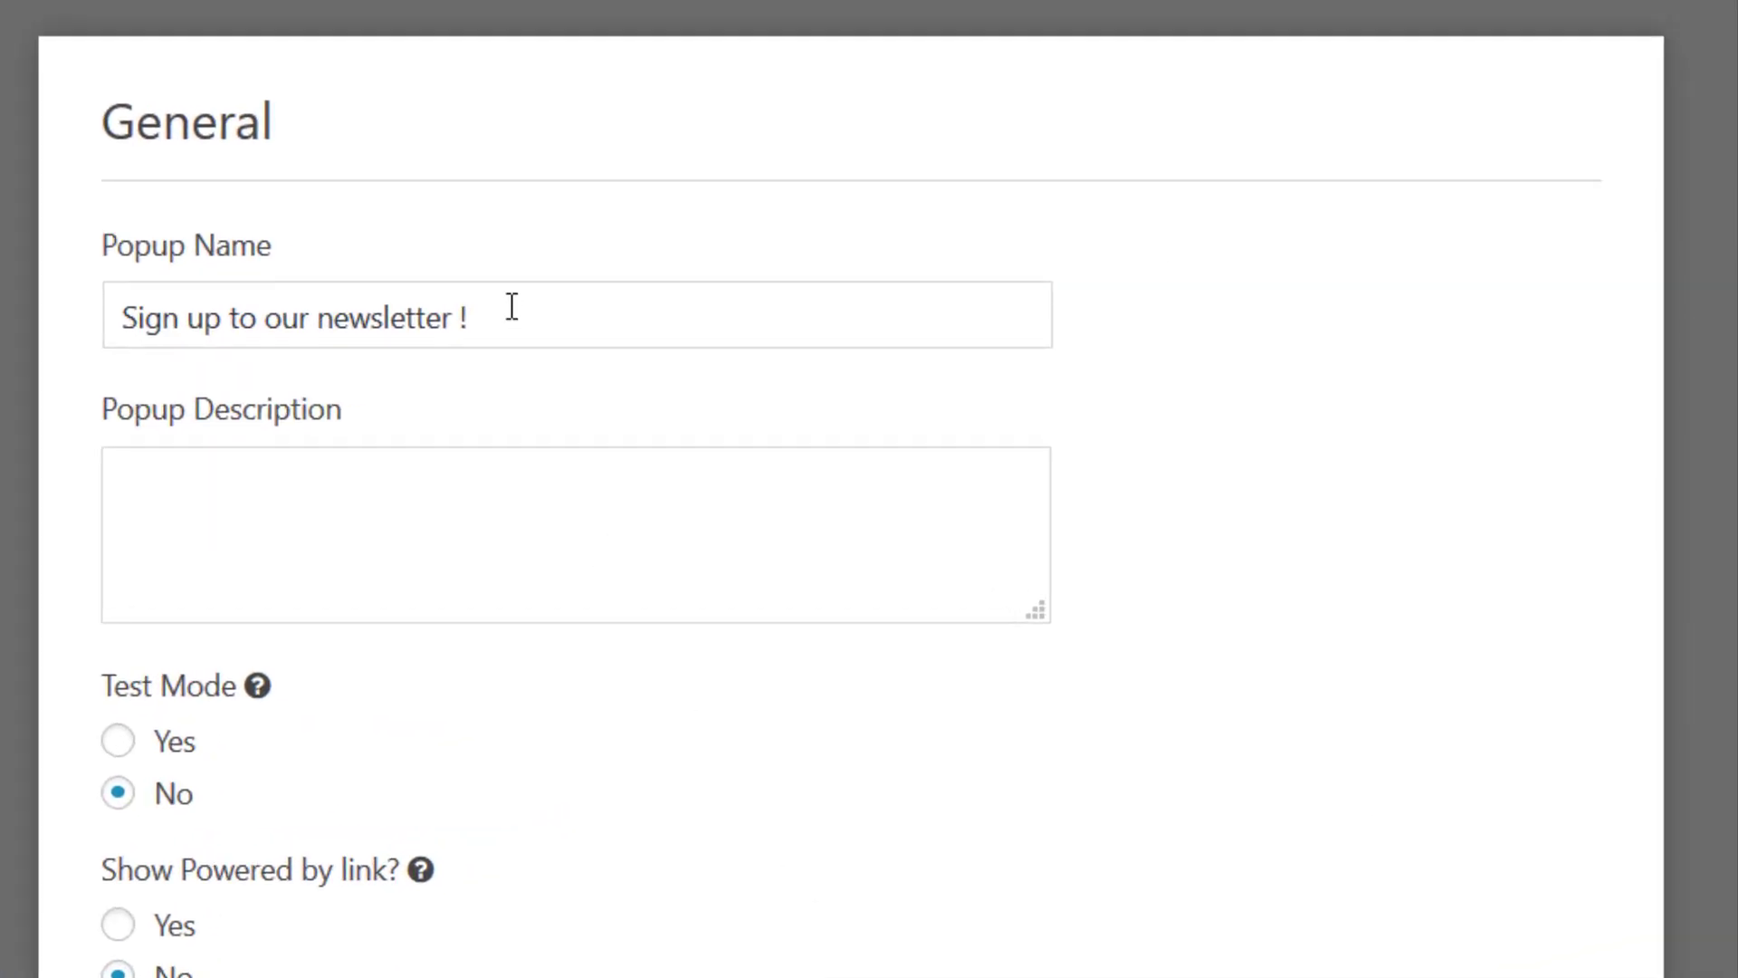
# - Set Show Powered by link to Yes, then go to the plugin's Misc settings page
pyautogui.click(495, 477)
pyautogui.press('Tab')
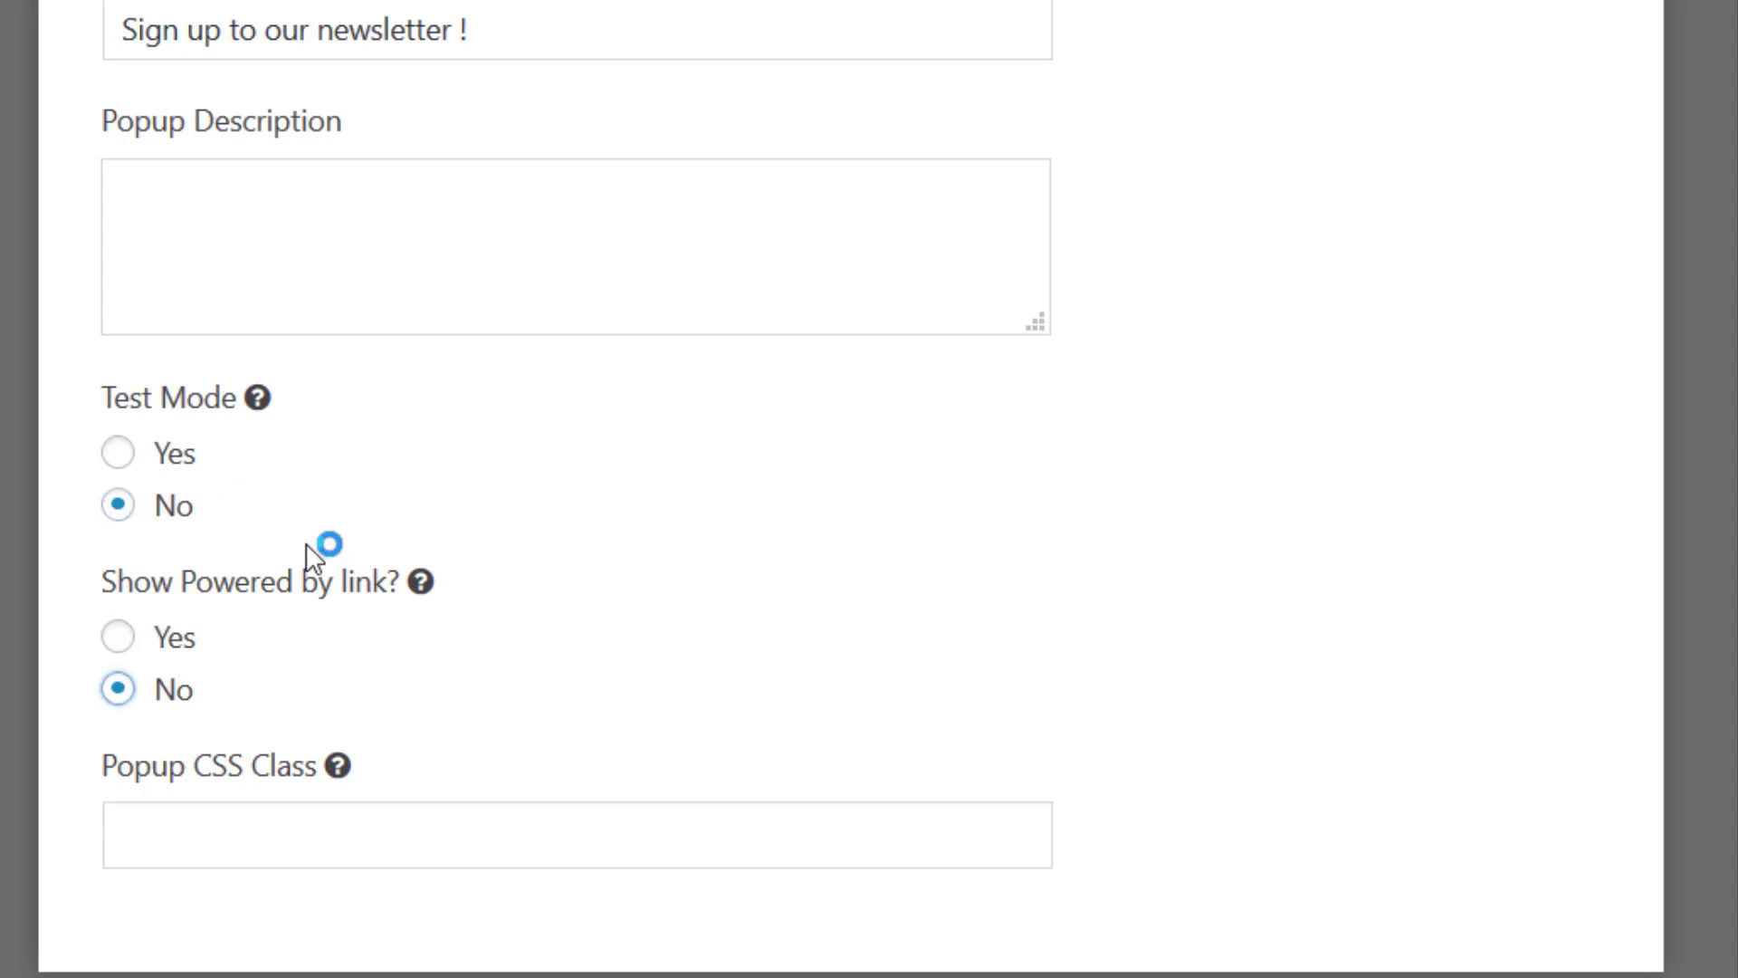
pyautogui.click(118, 641)
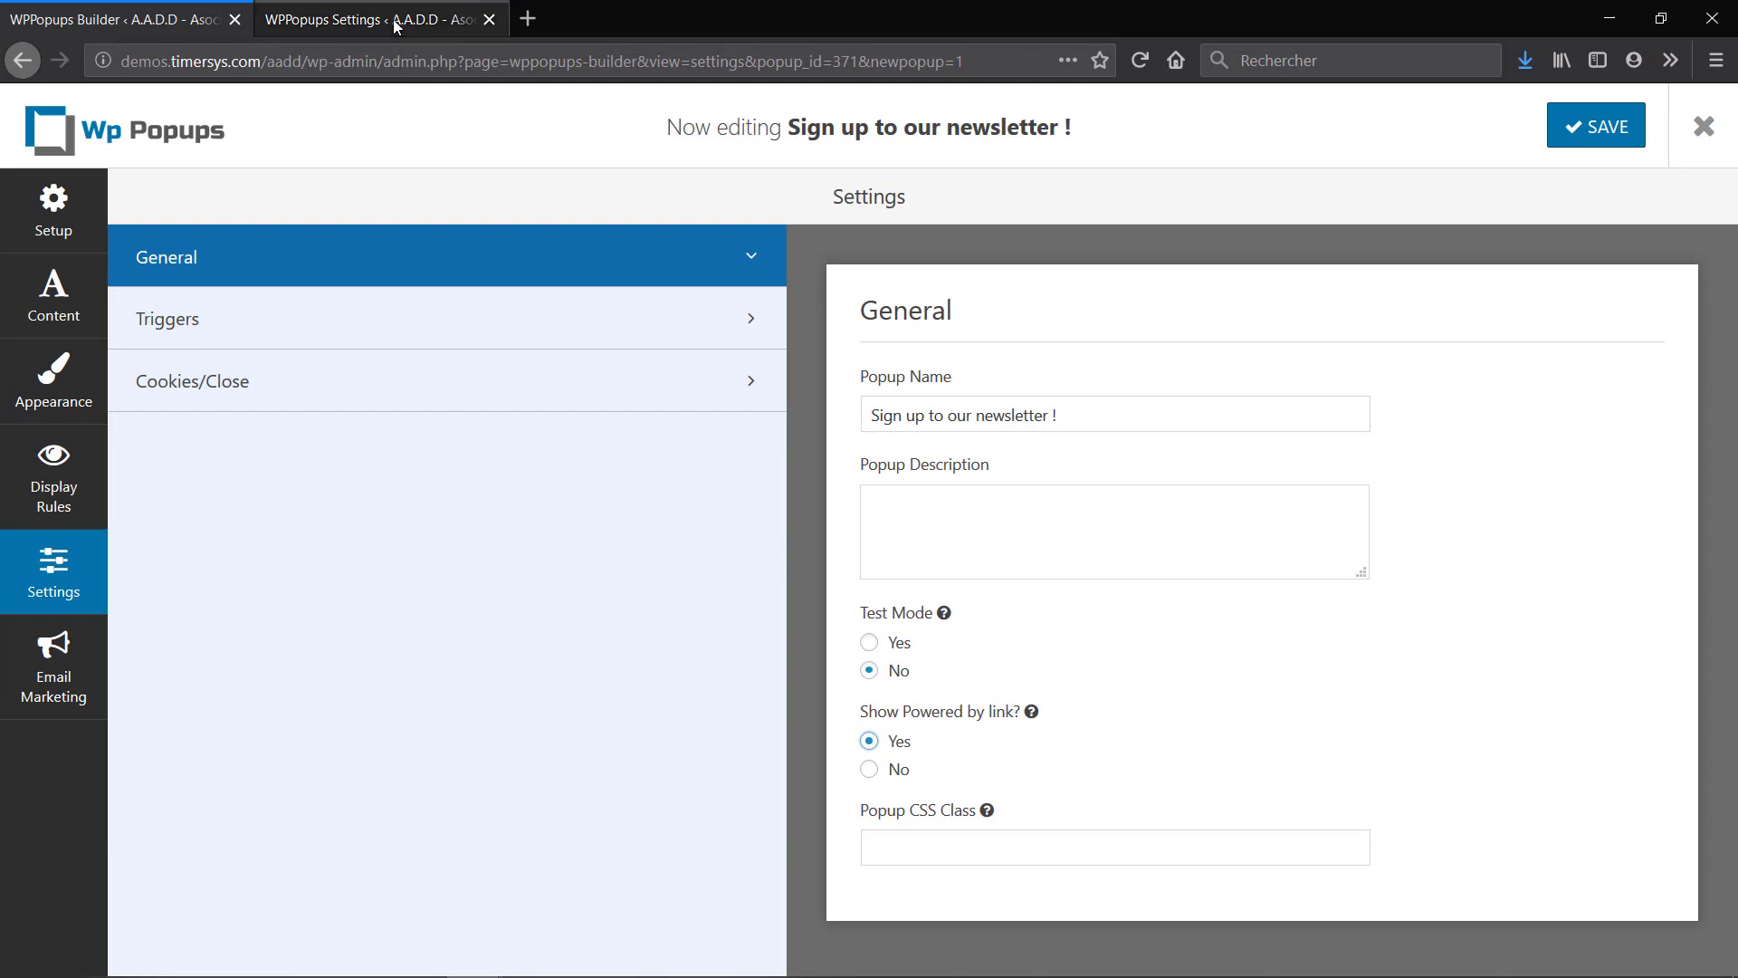
pyautogui.click(393, 19)
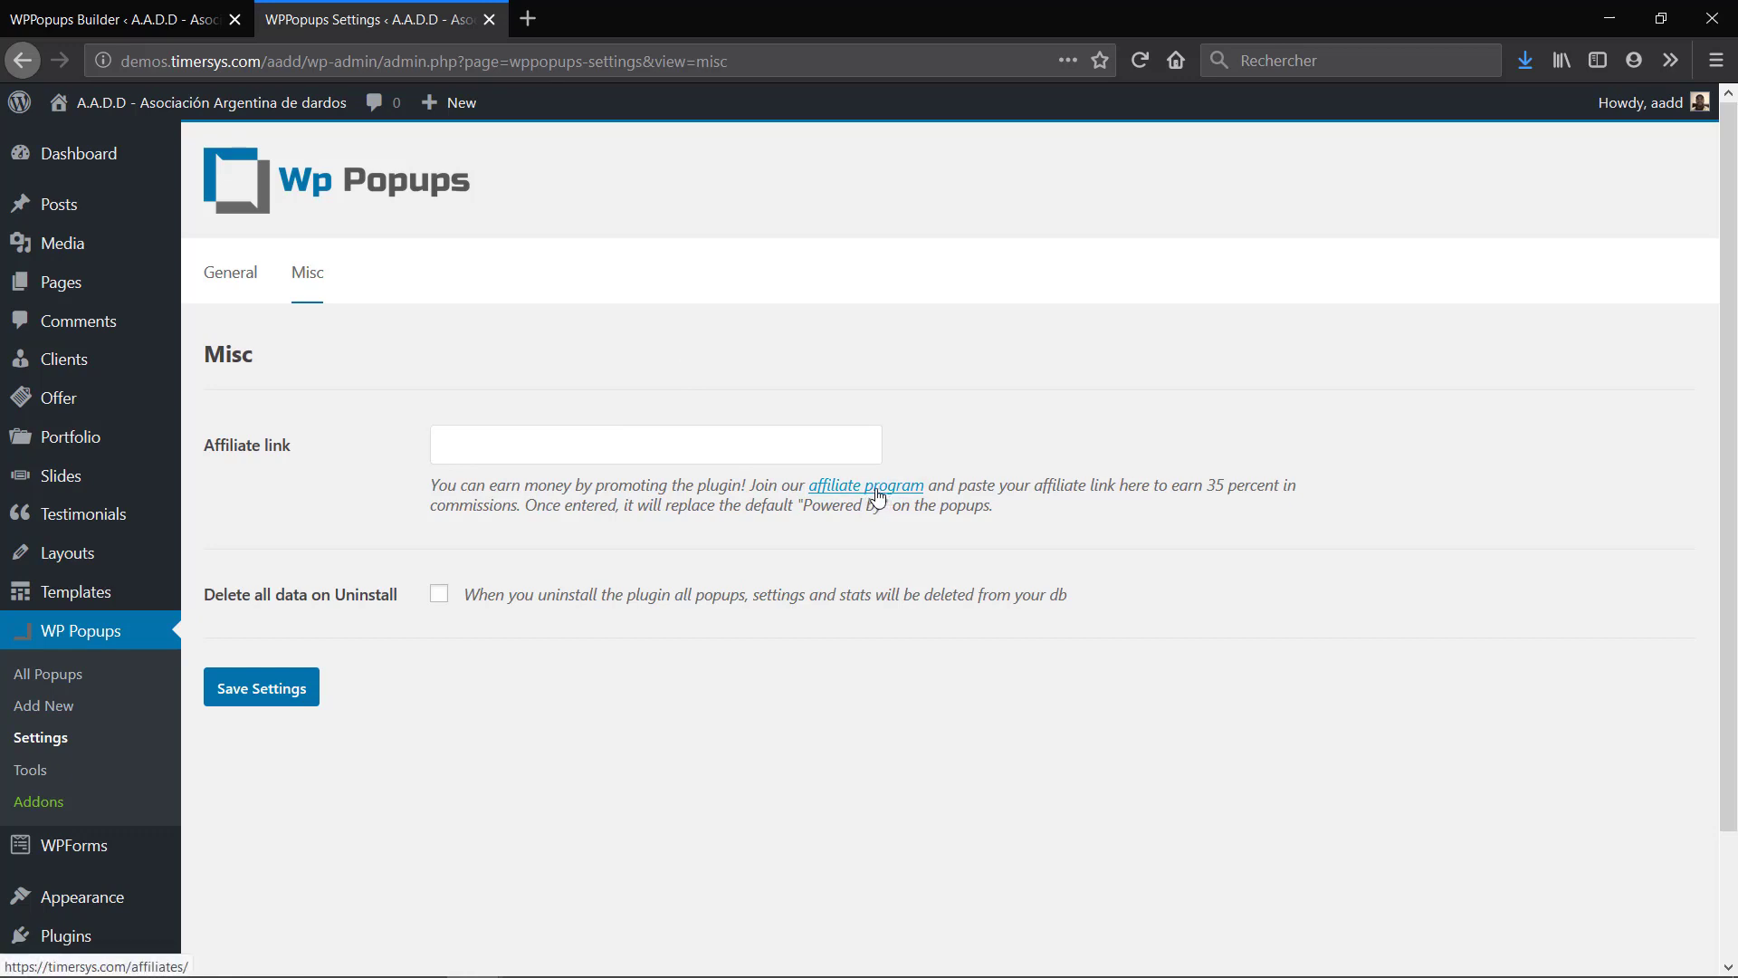
# - Back in the builder's Triggers settings, set the popup to fire 2 seconds after page load
pyautogui.click(547, 441)
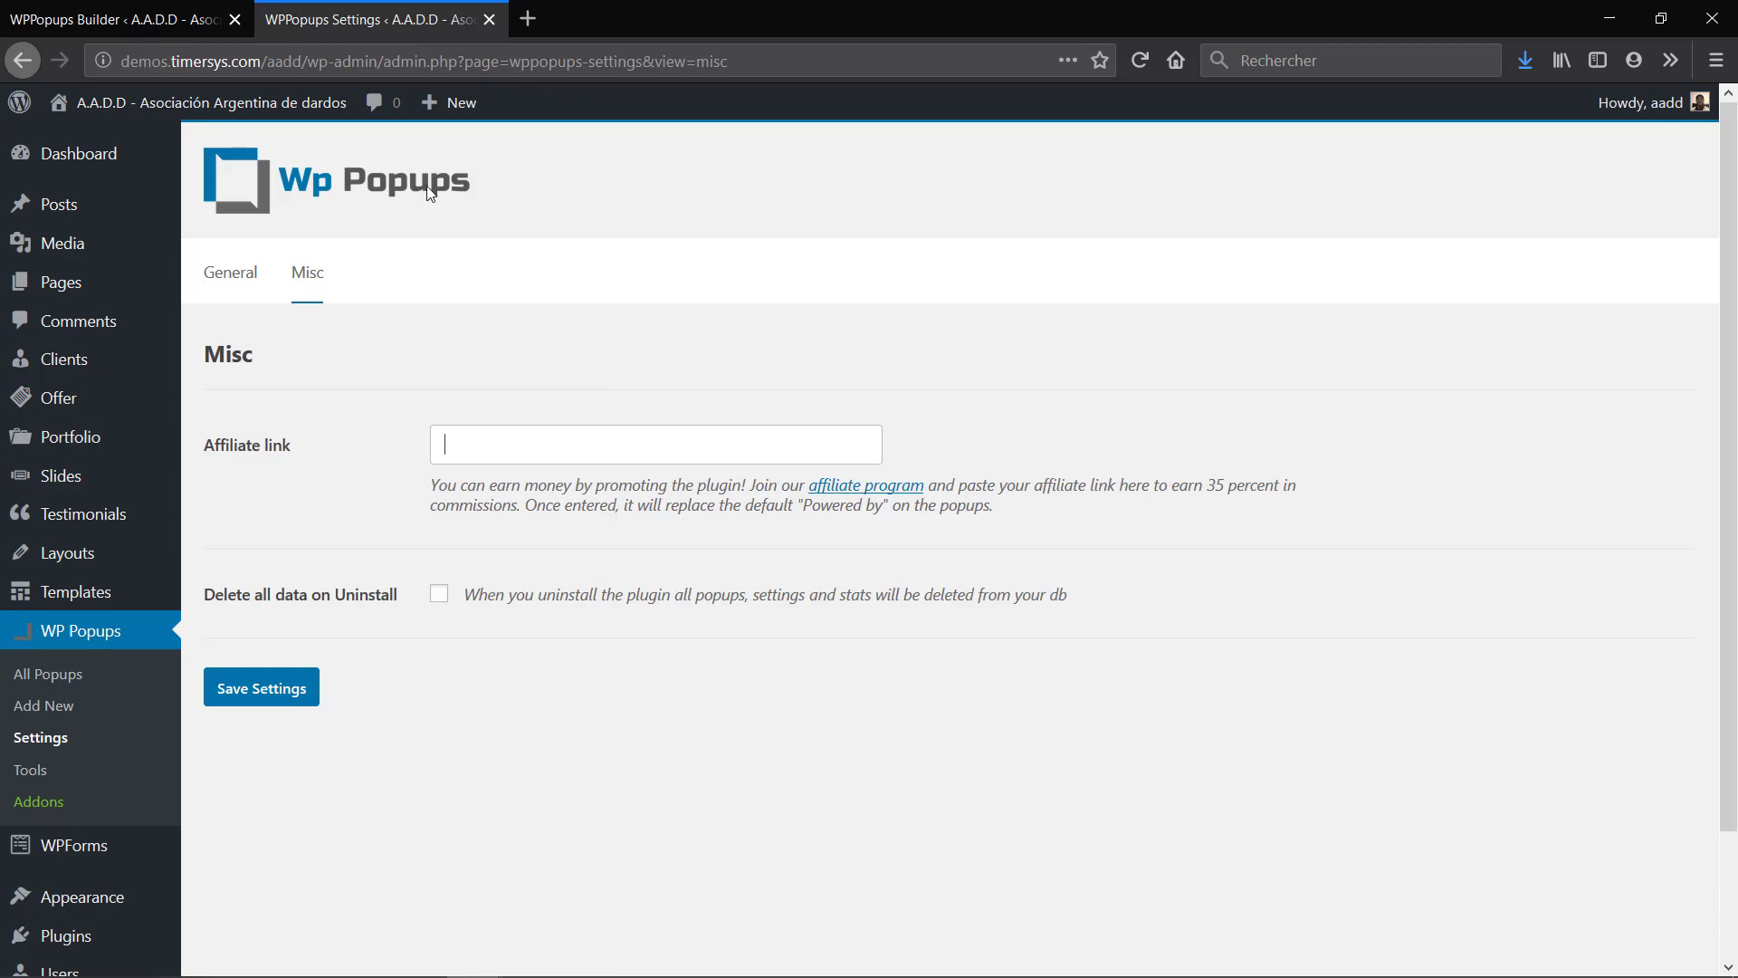
pyautogui.hotkey('ctrl', 'Tab')
pyautogui.click(314, 342)
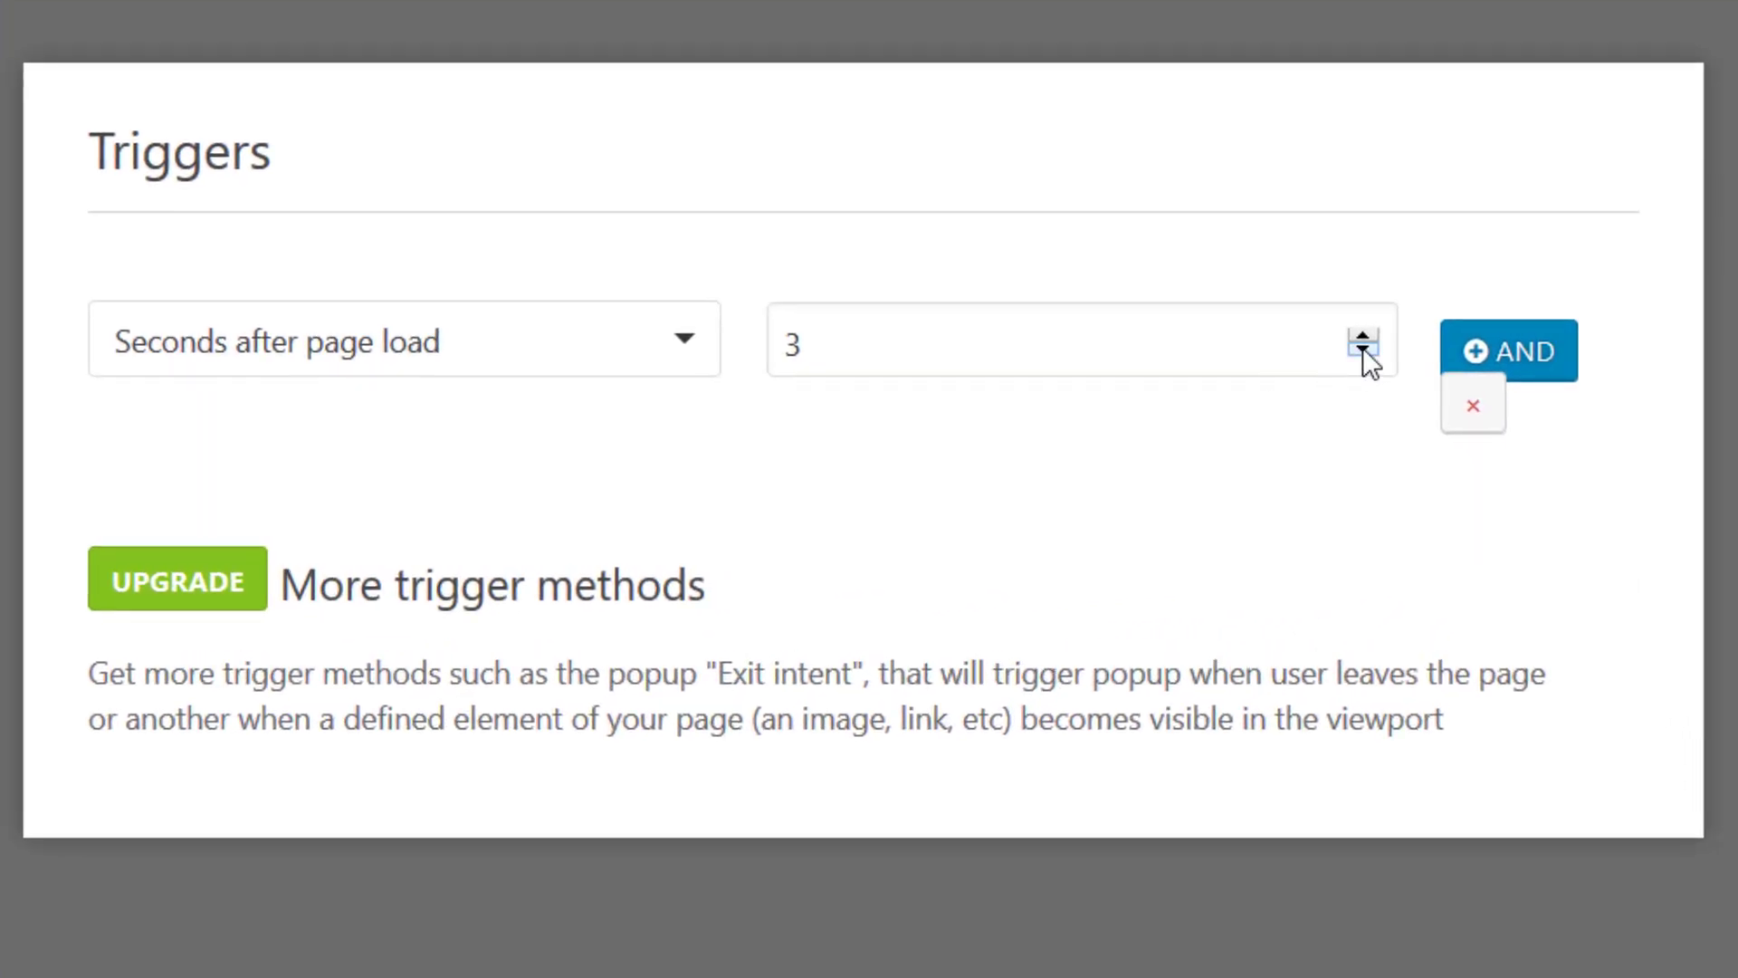
pyautogui.click(1362, 349)
# - In Cookies/Close, keep both the conversion and closing cookies at 999 Days
pyautogui.click(631, 358)
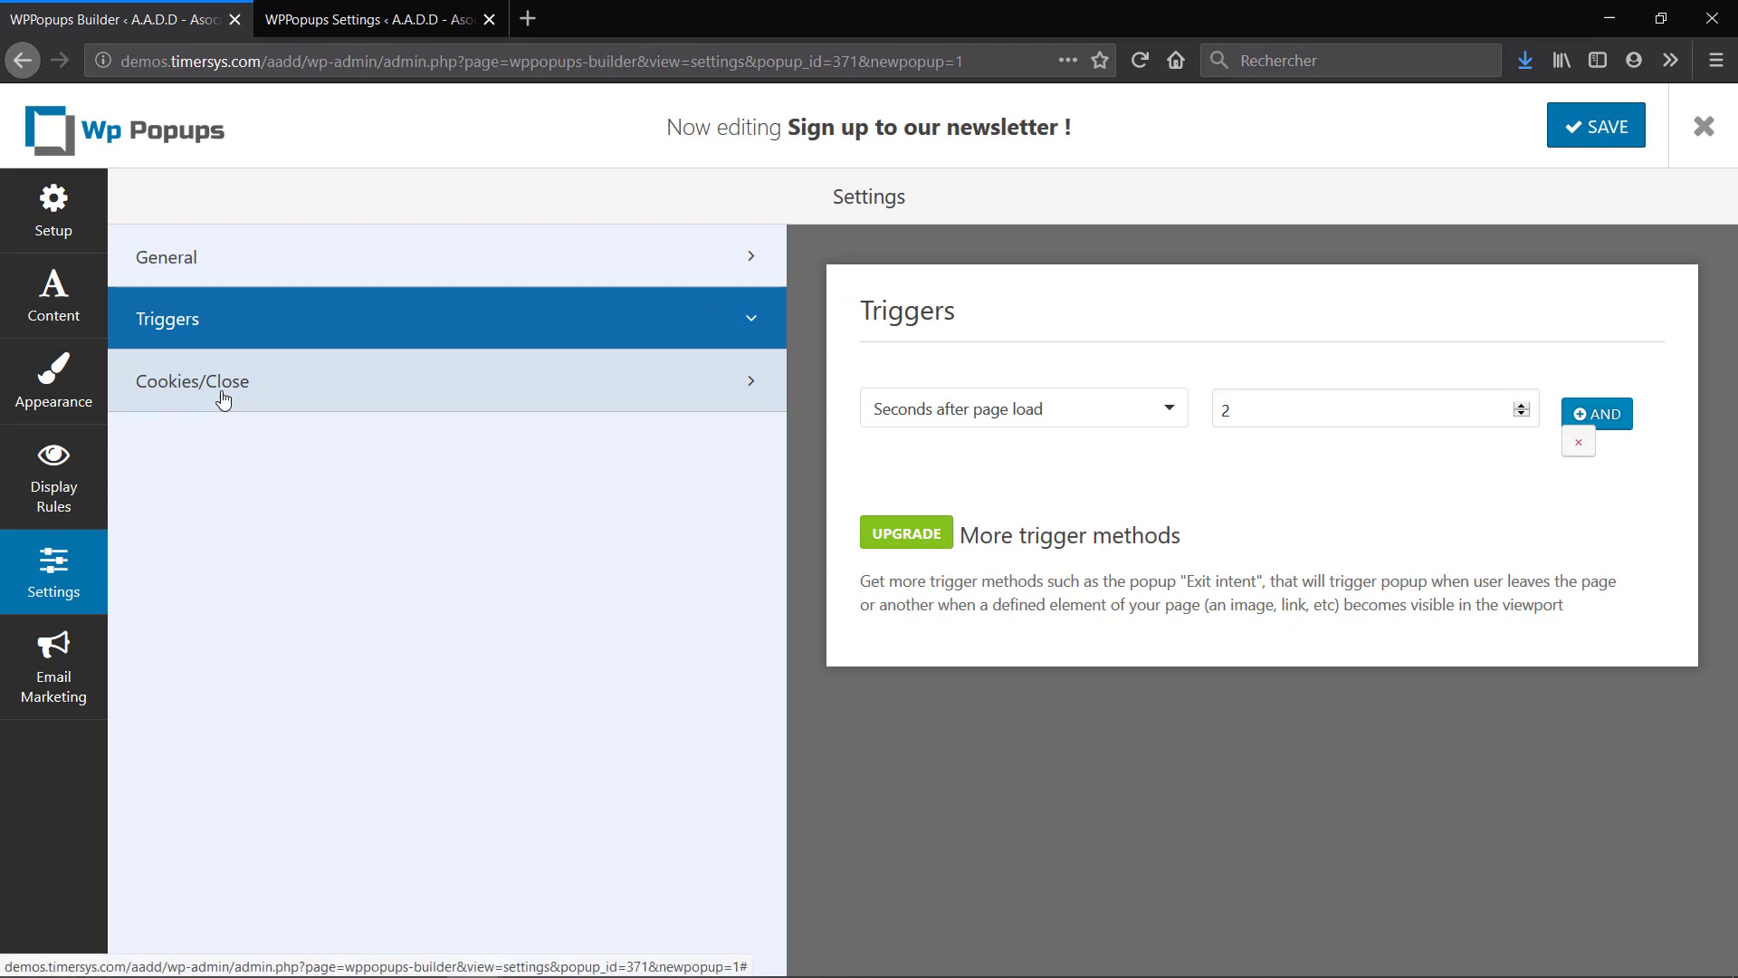
pyautogui.click(223, 399)
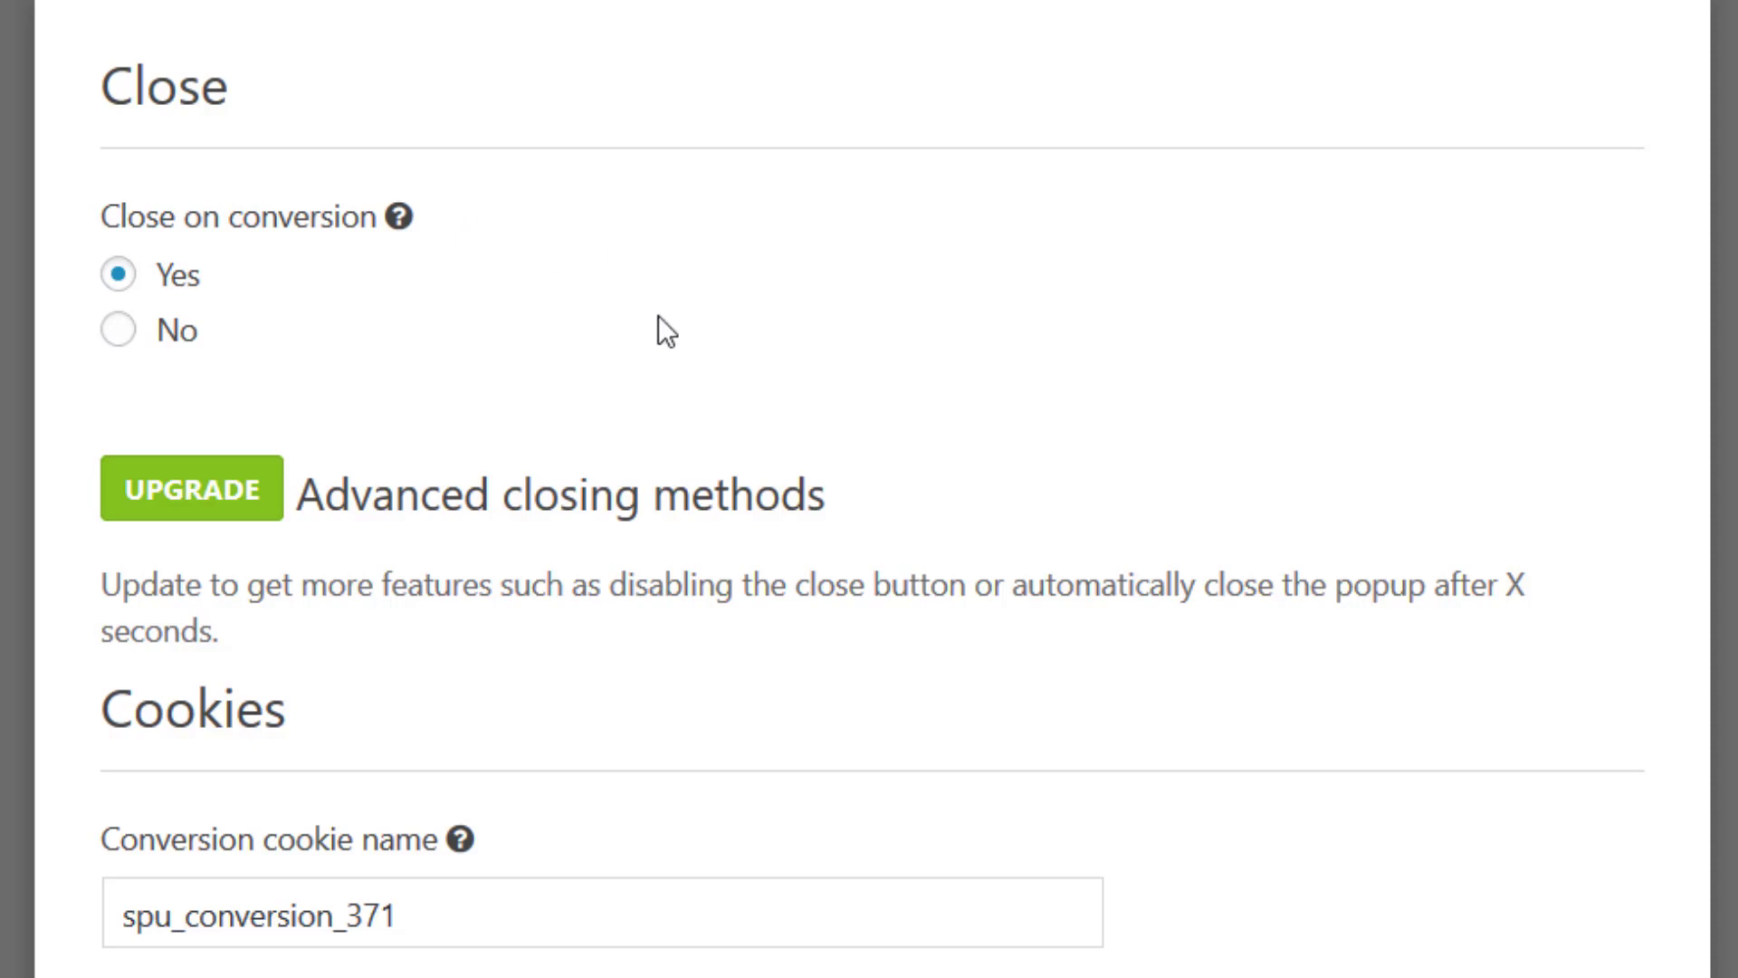
pyautogui.scroll(-3, 659, 315)
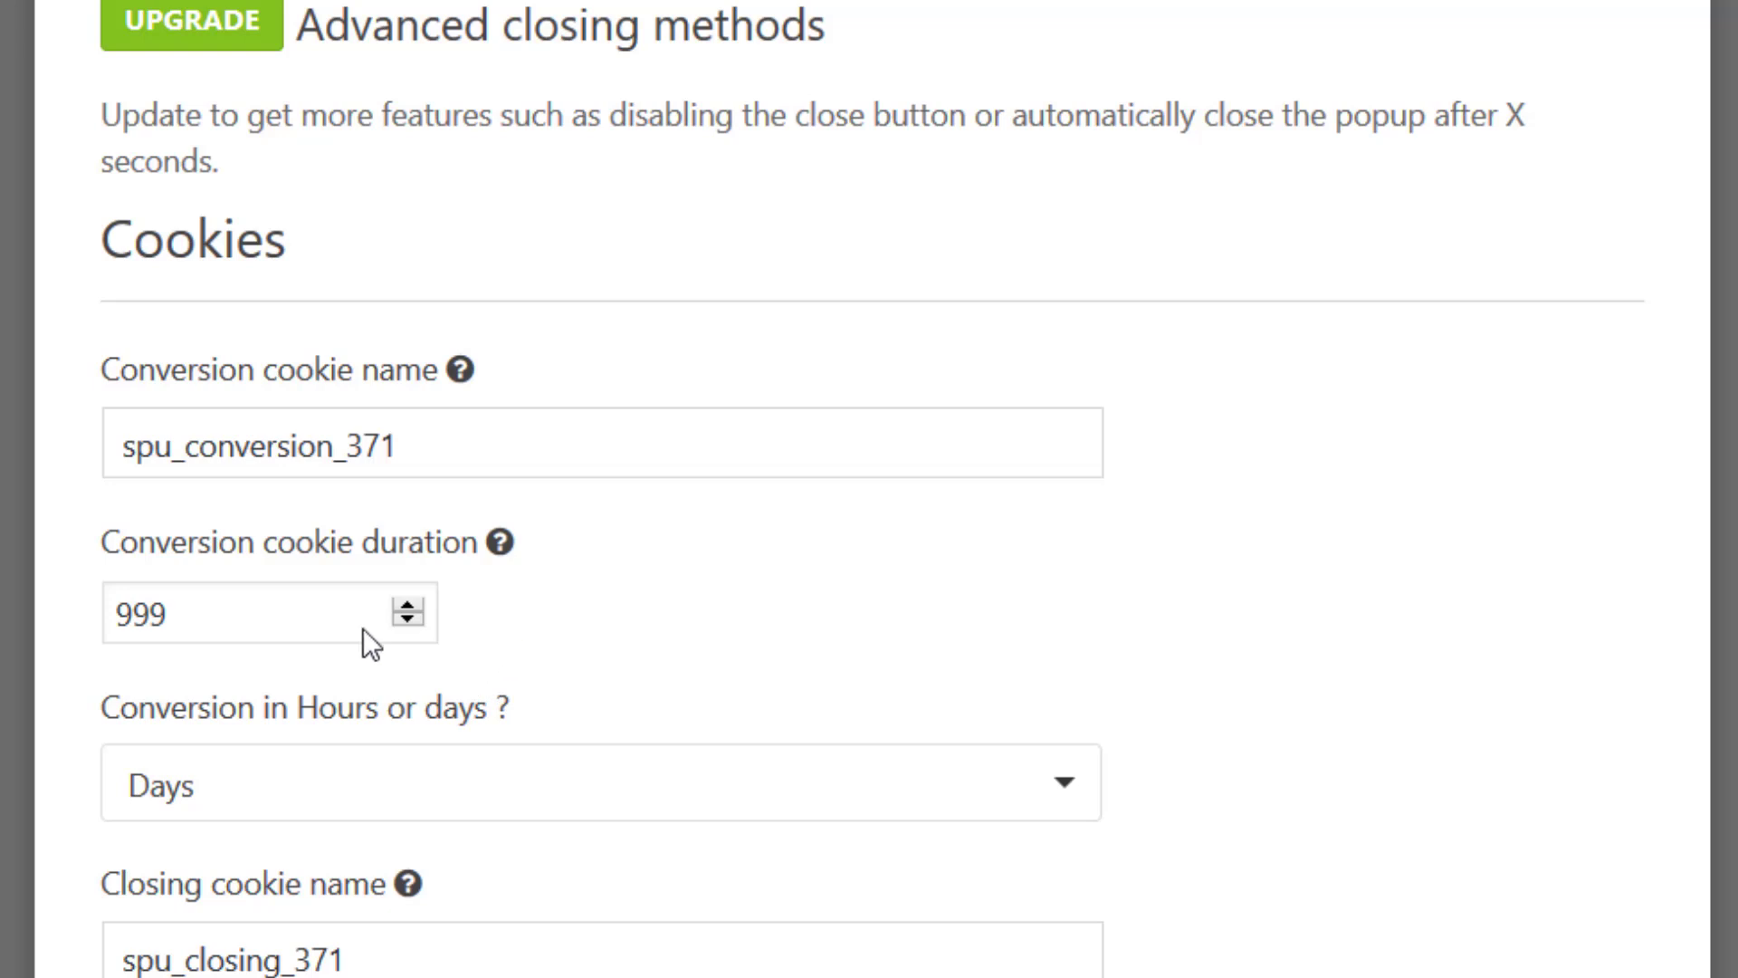
pyautogui.click(190, 609)
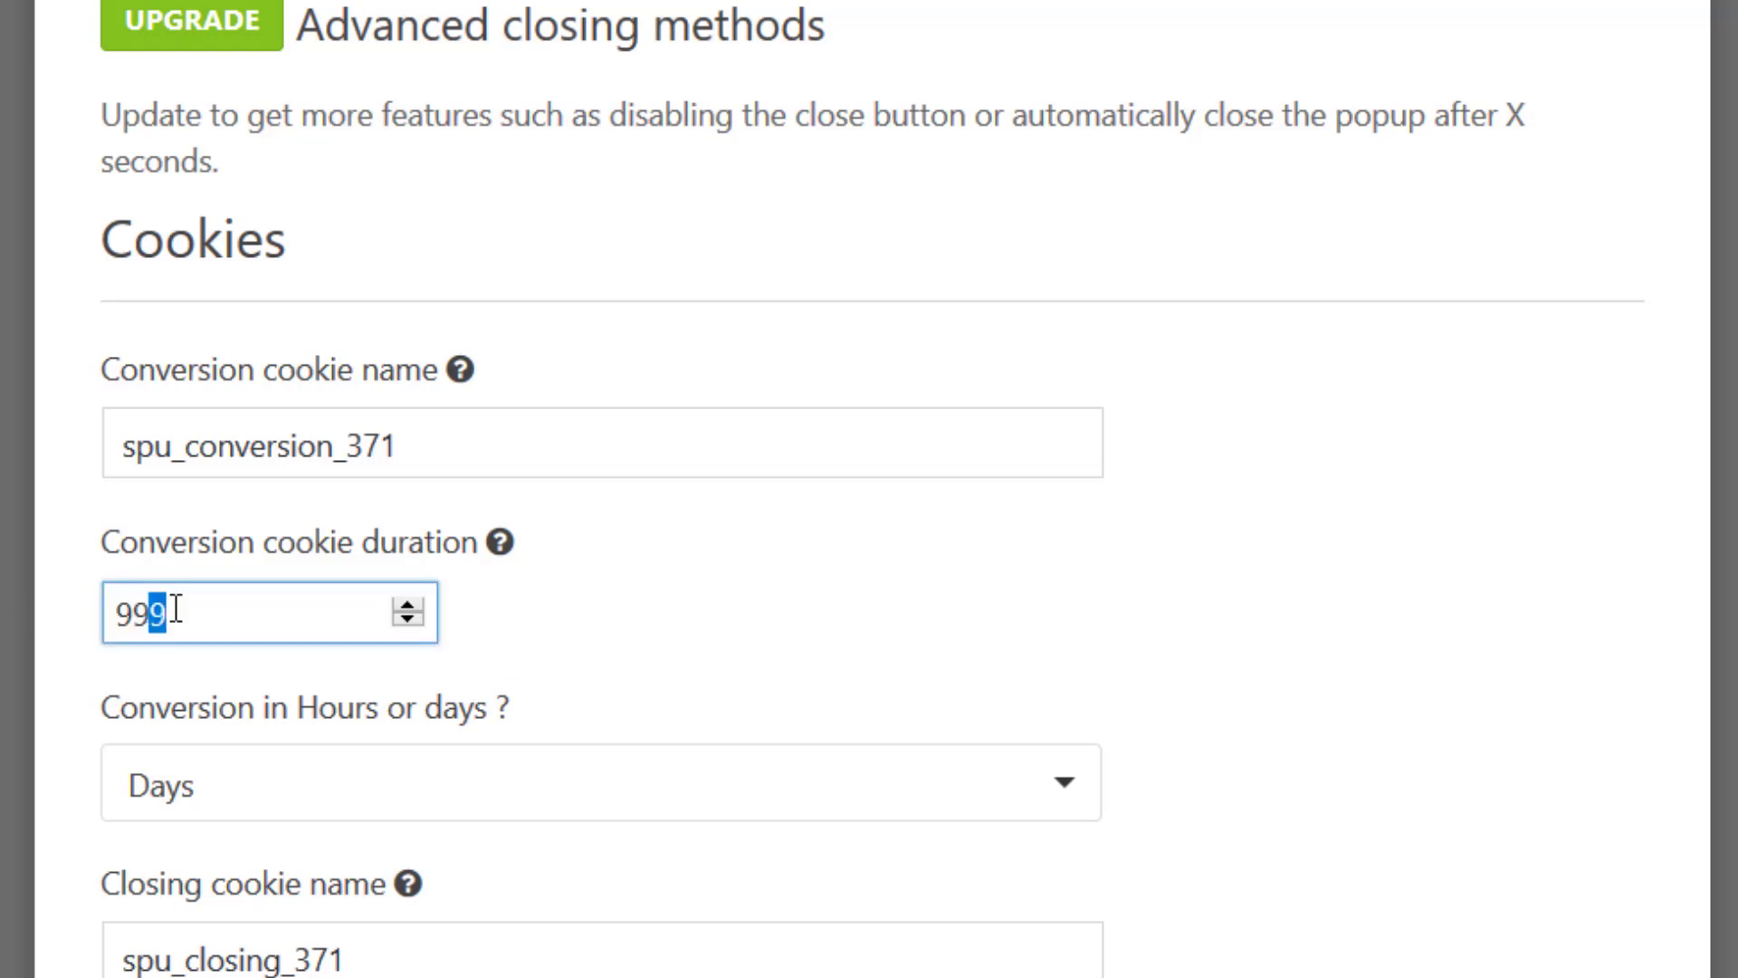
pyautogui.click(276, 792)
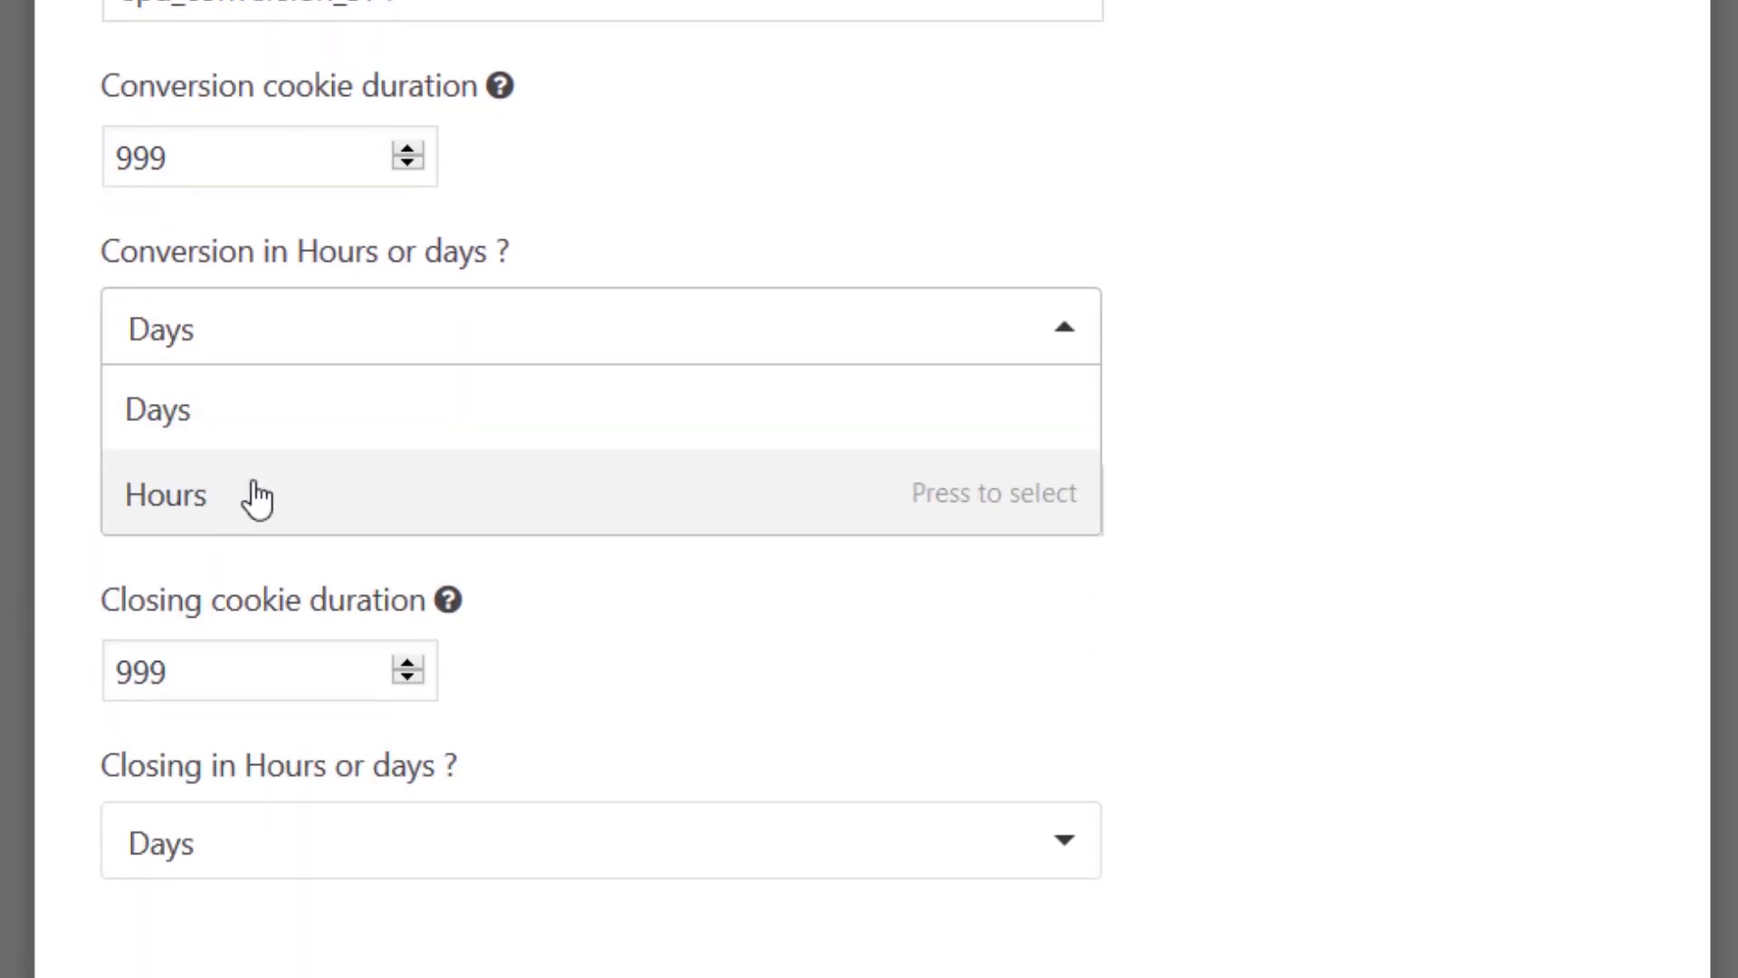
pyautogui.click(658, 201)
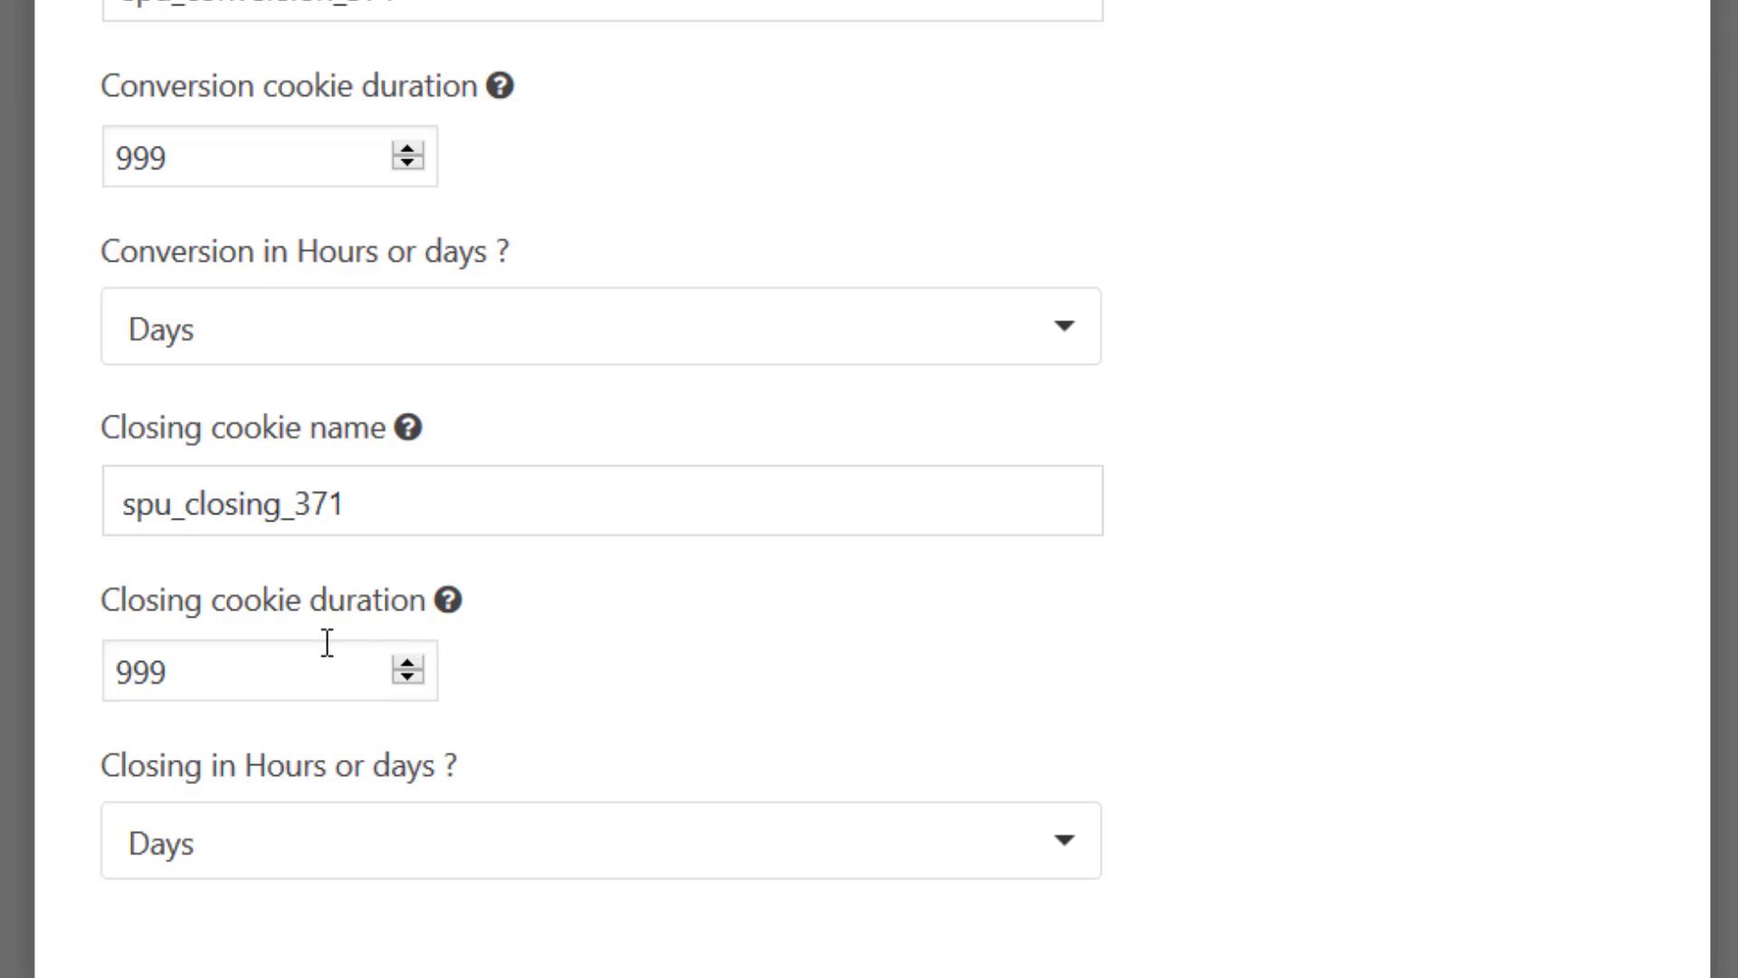
pyautogui.click(263, 865)
pyautogui.scroll(-1, 272, 860)
pyautogui.click(286, 824)
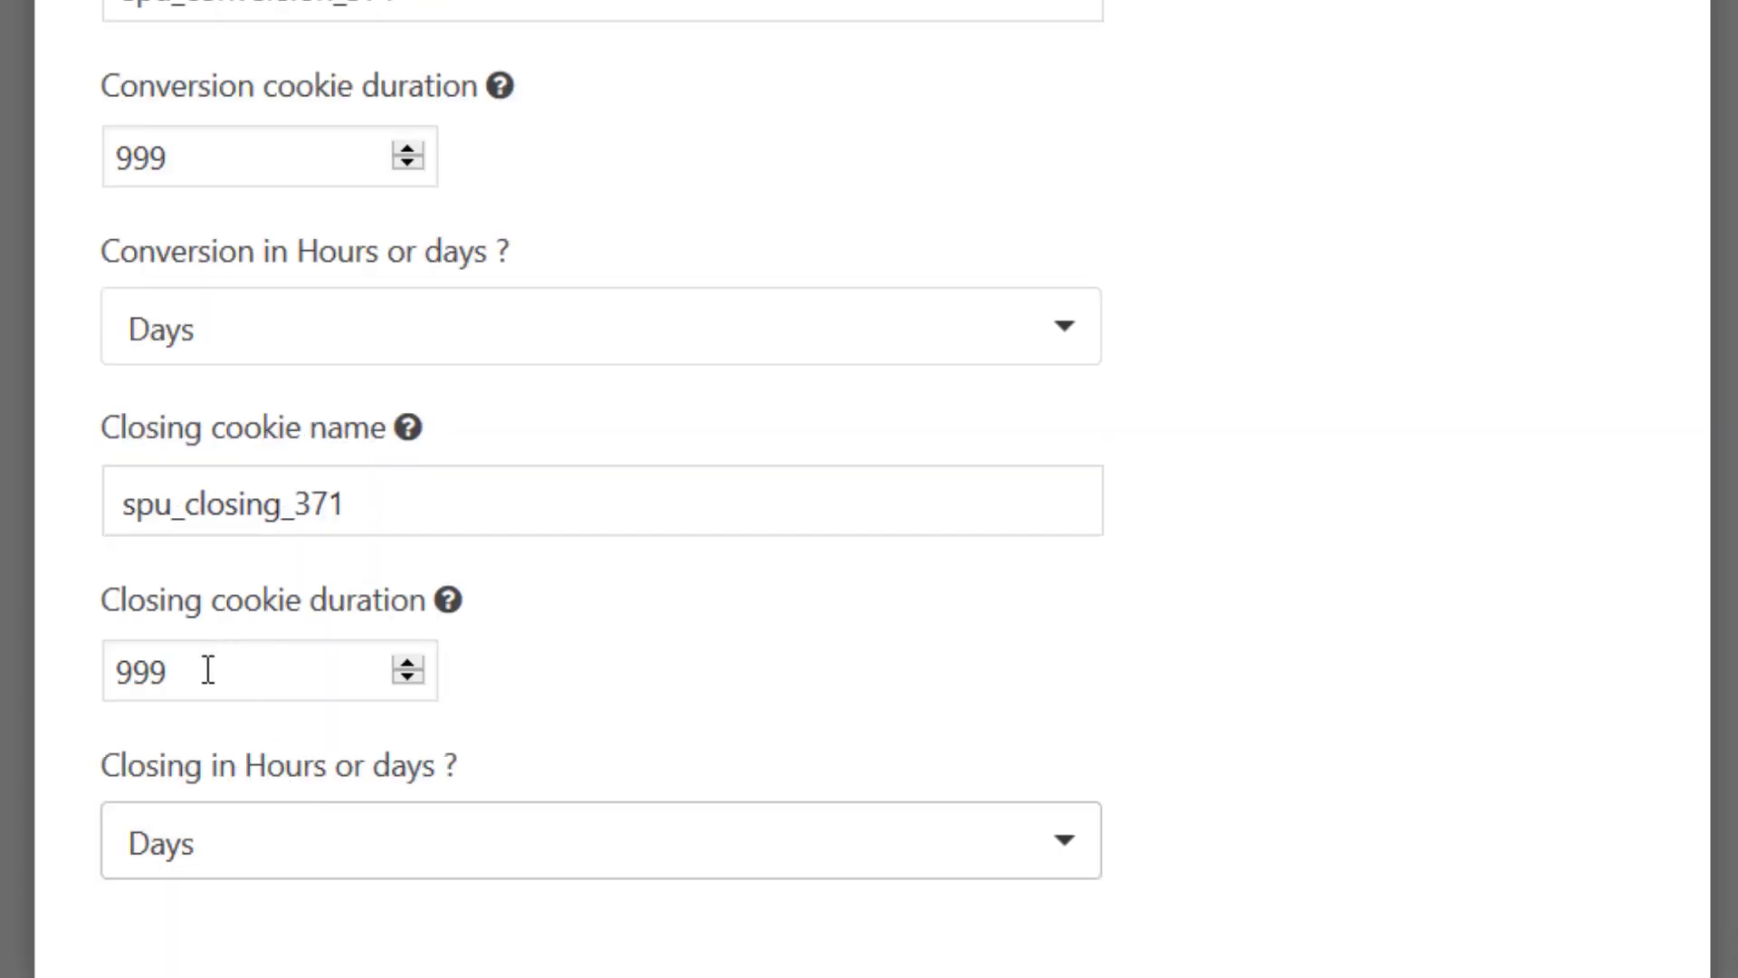
pyautogui.click(252, 686)
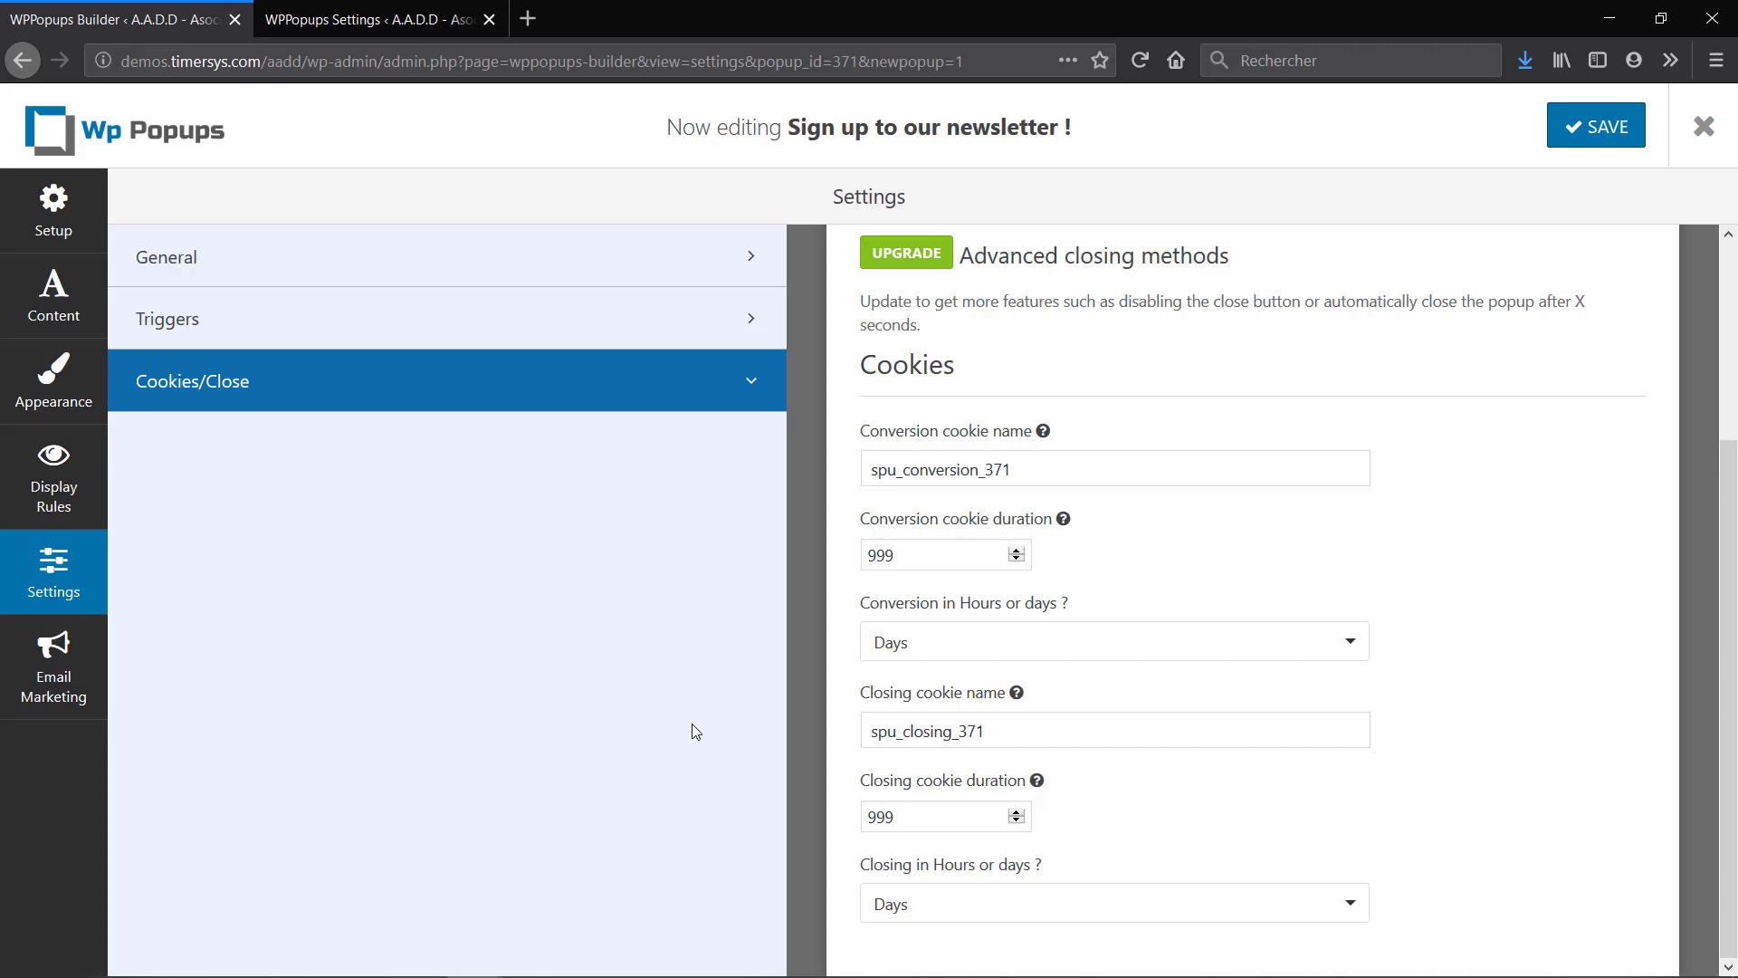
# - Reopen the Triggers settings and expand the Popup Animation section
pyautogui.scroll(3, 905, 330)
pyautogui.click(553, 319)
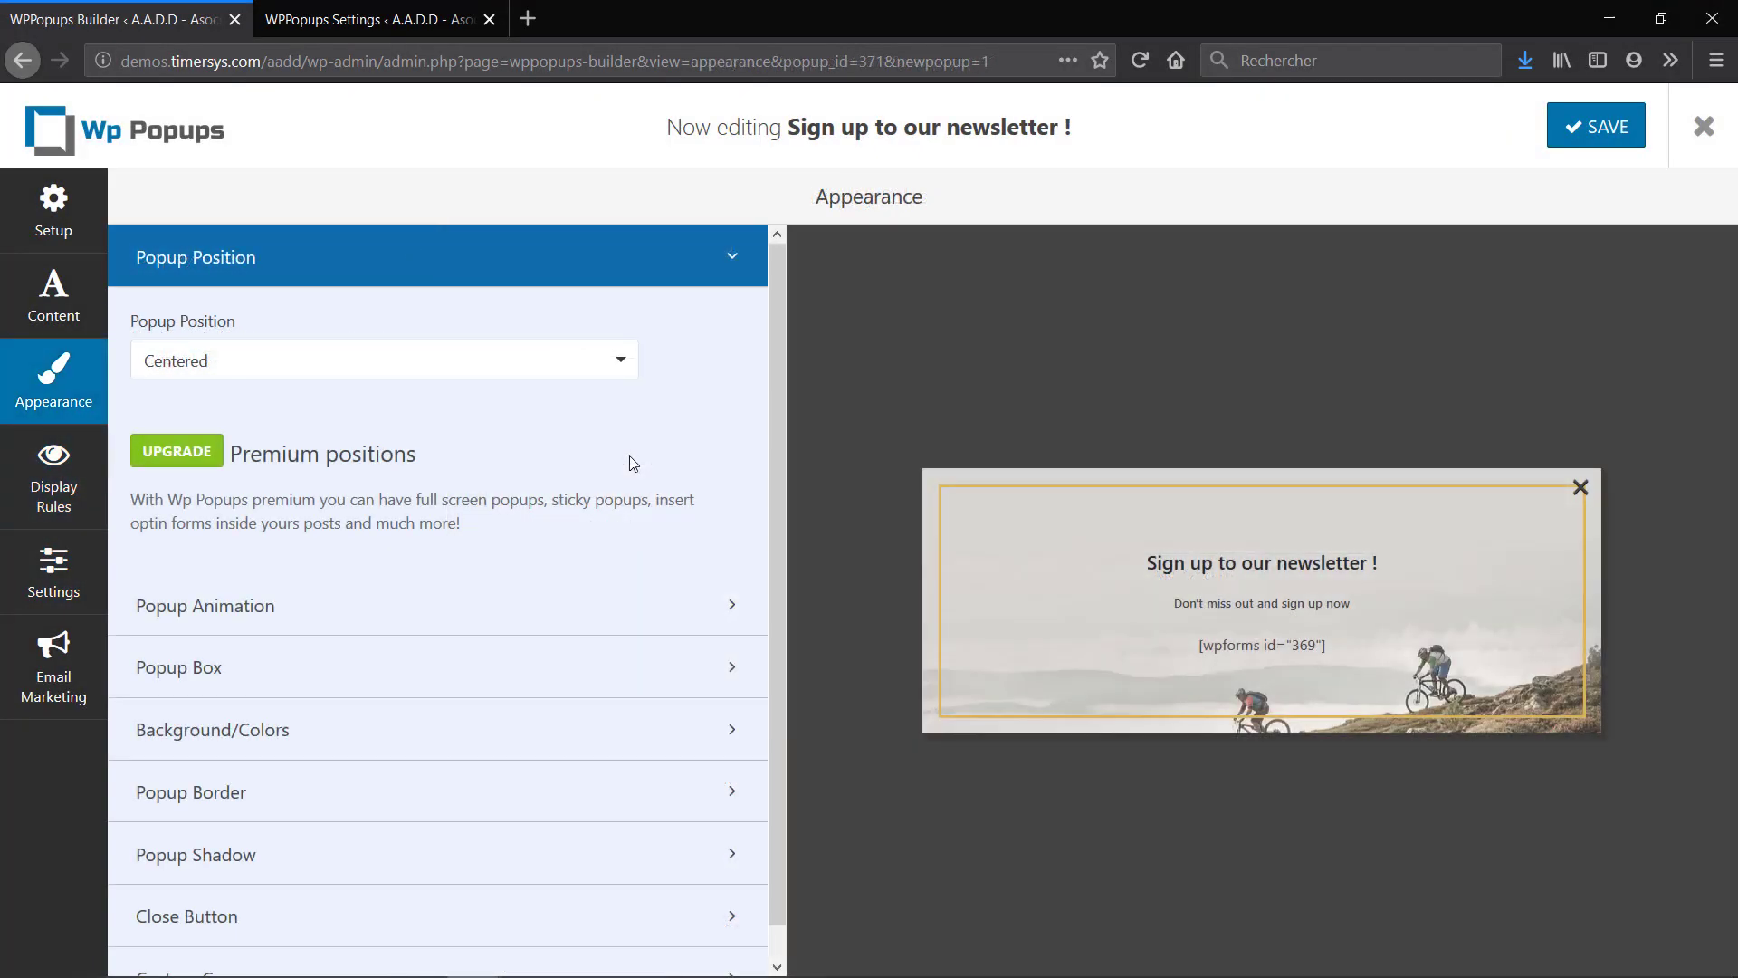
pyautogui.click(467, 607)
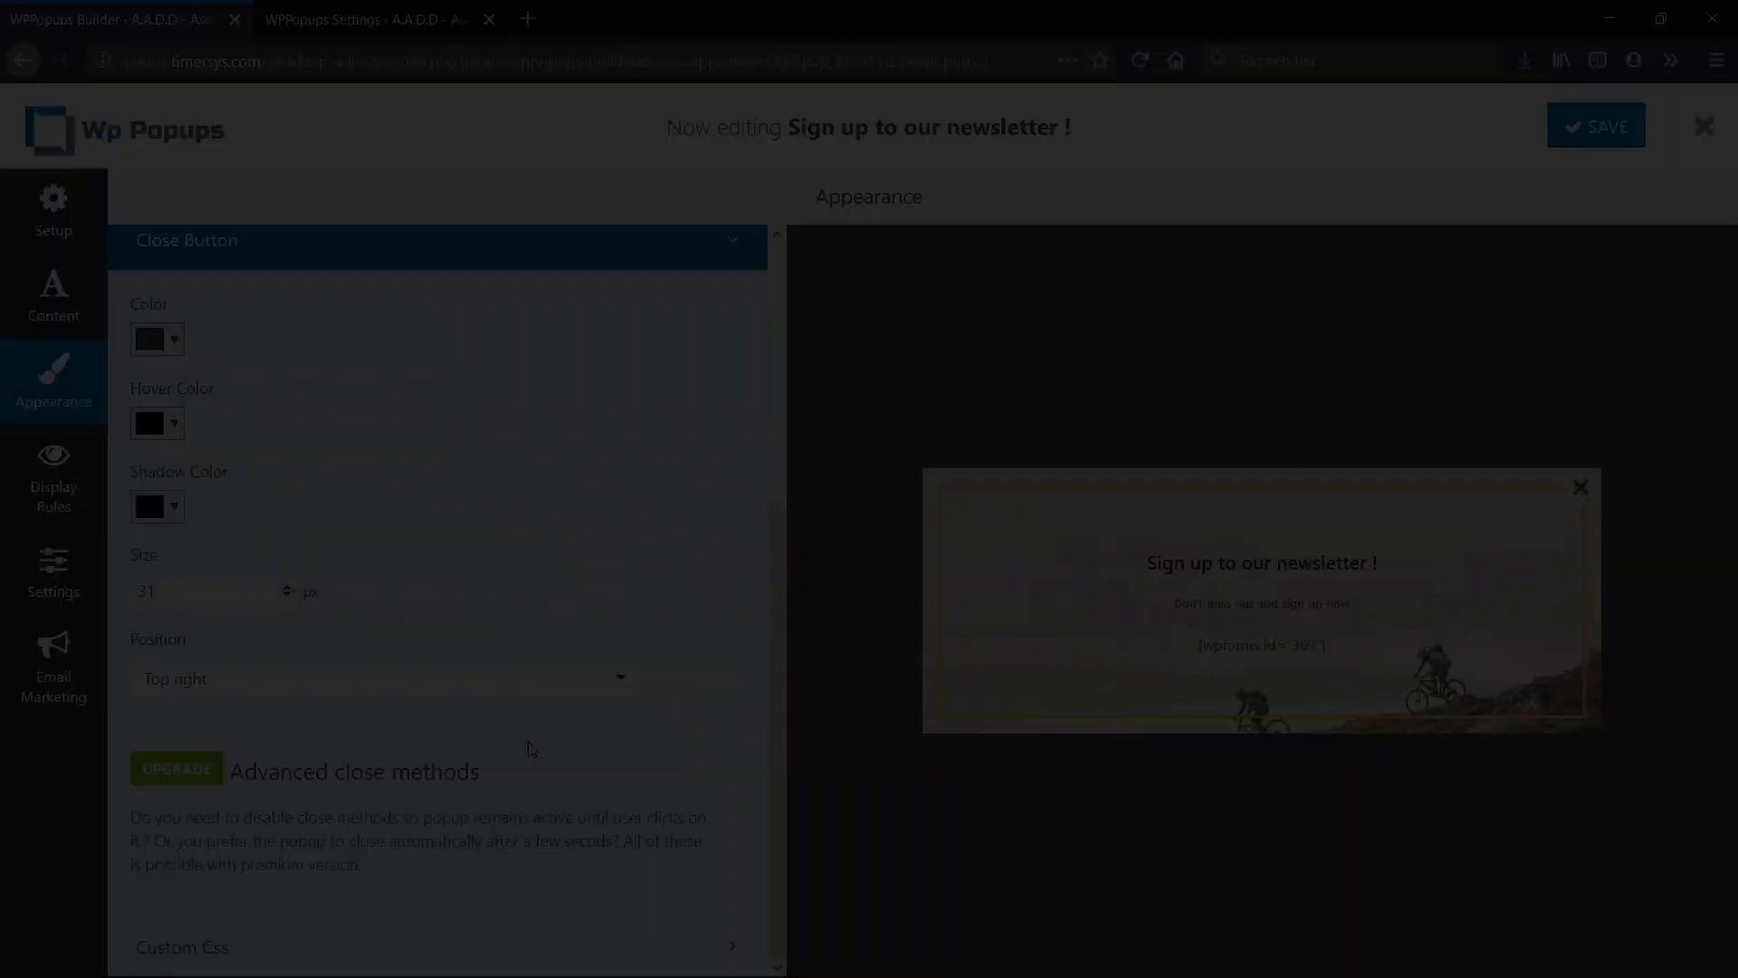